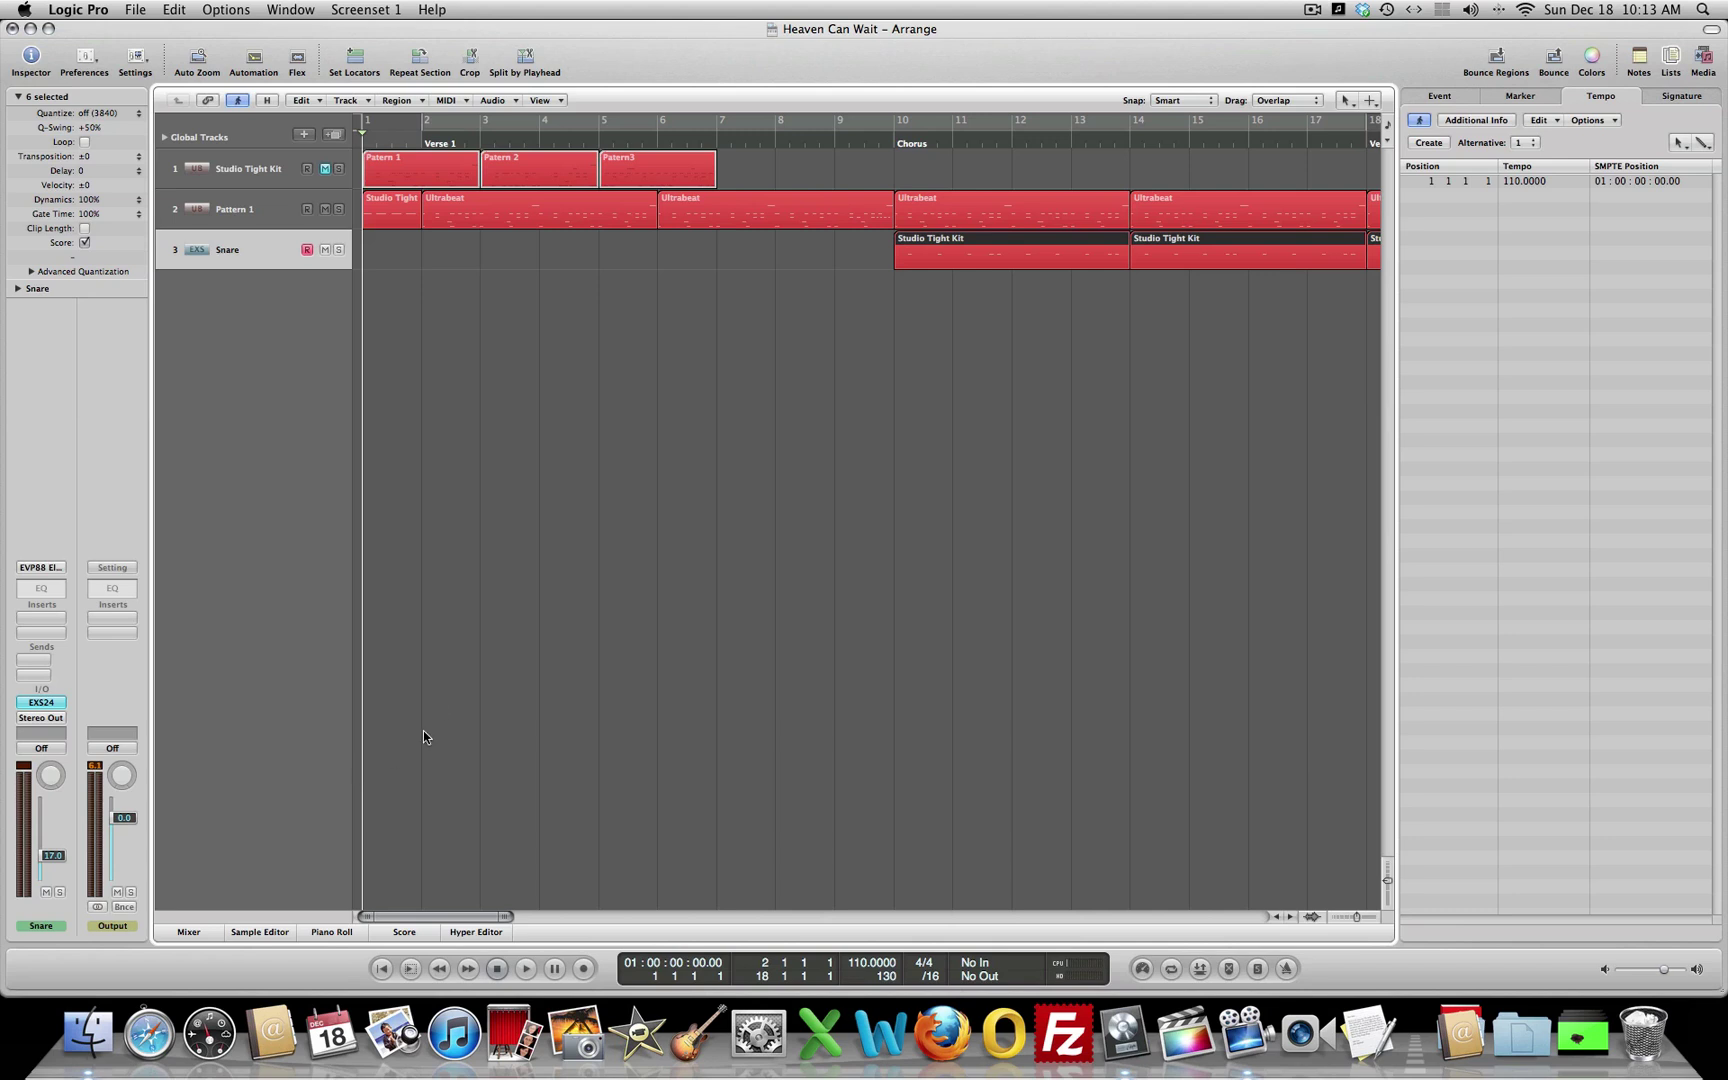
Play back the Studio Tight region, then add empty audio track Audio 1 with an enlarged header.
click(396, 217)
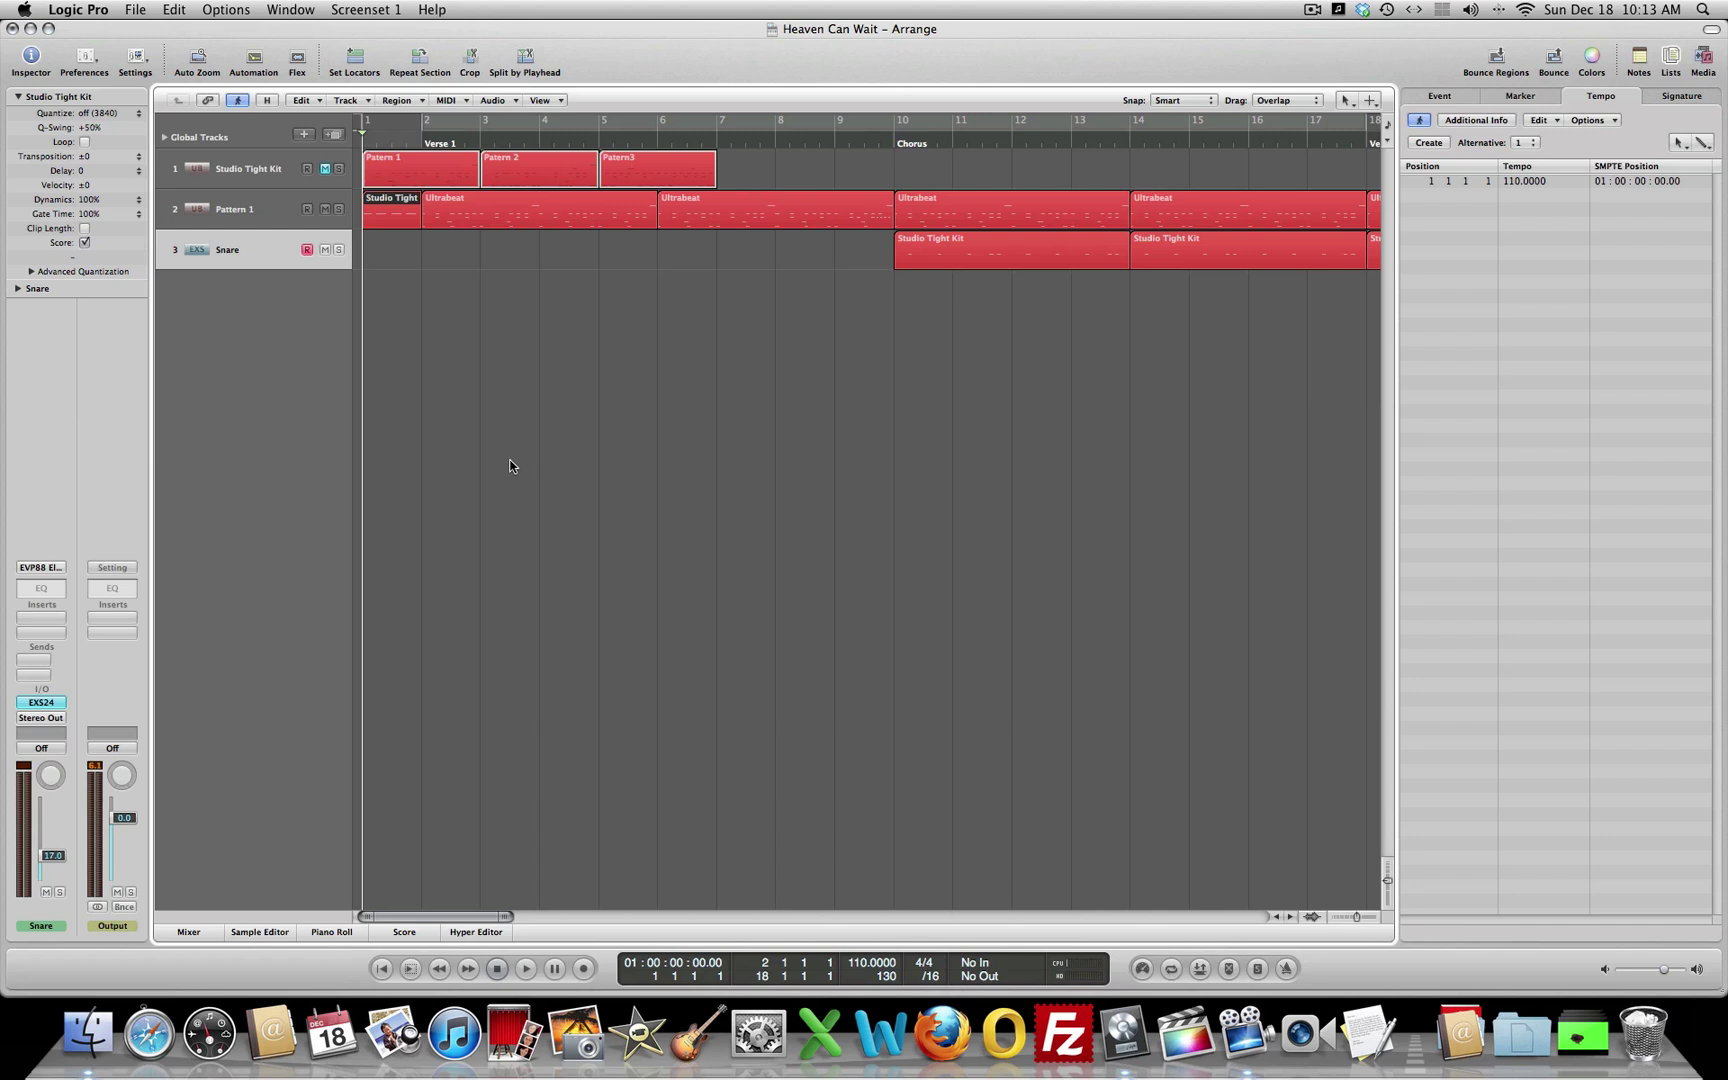
key(space)
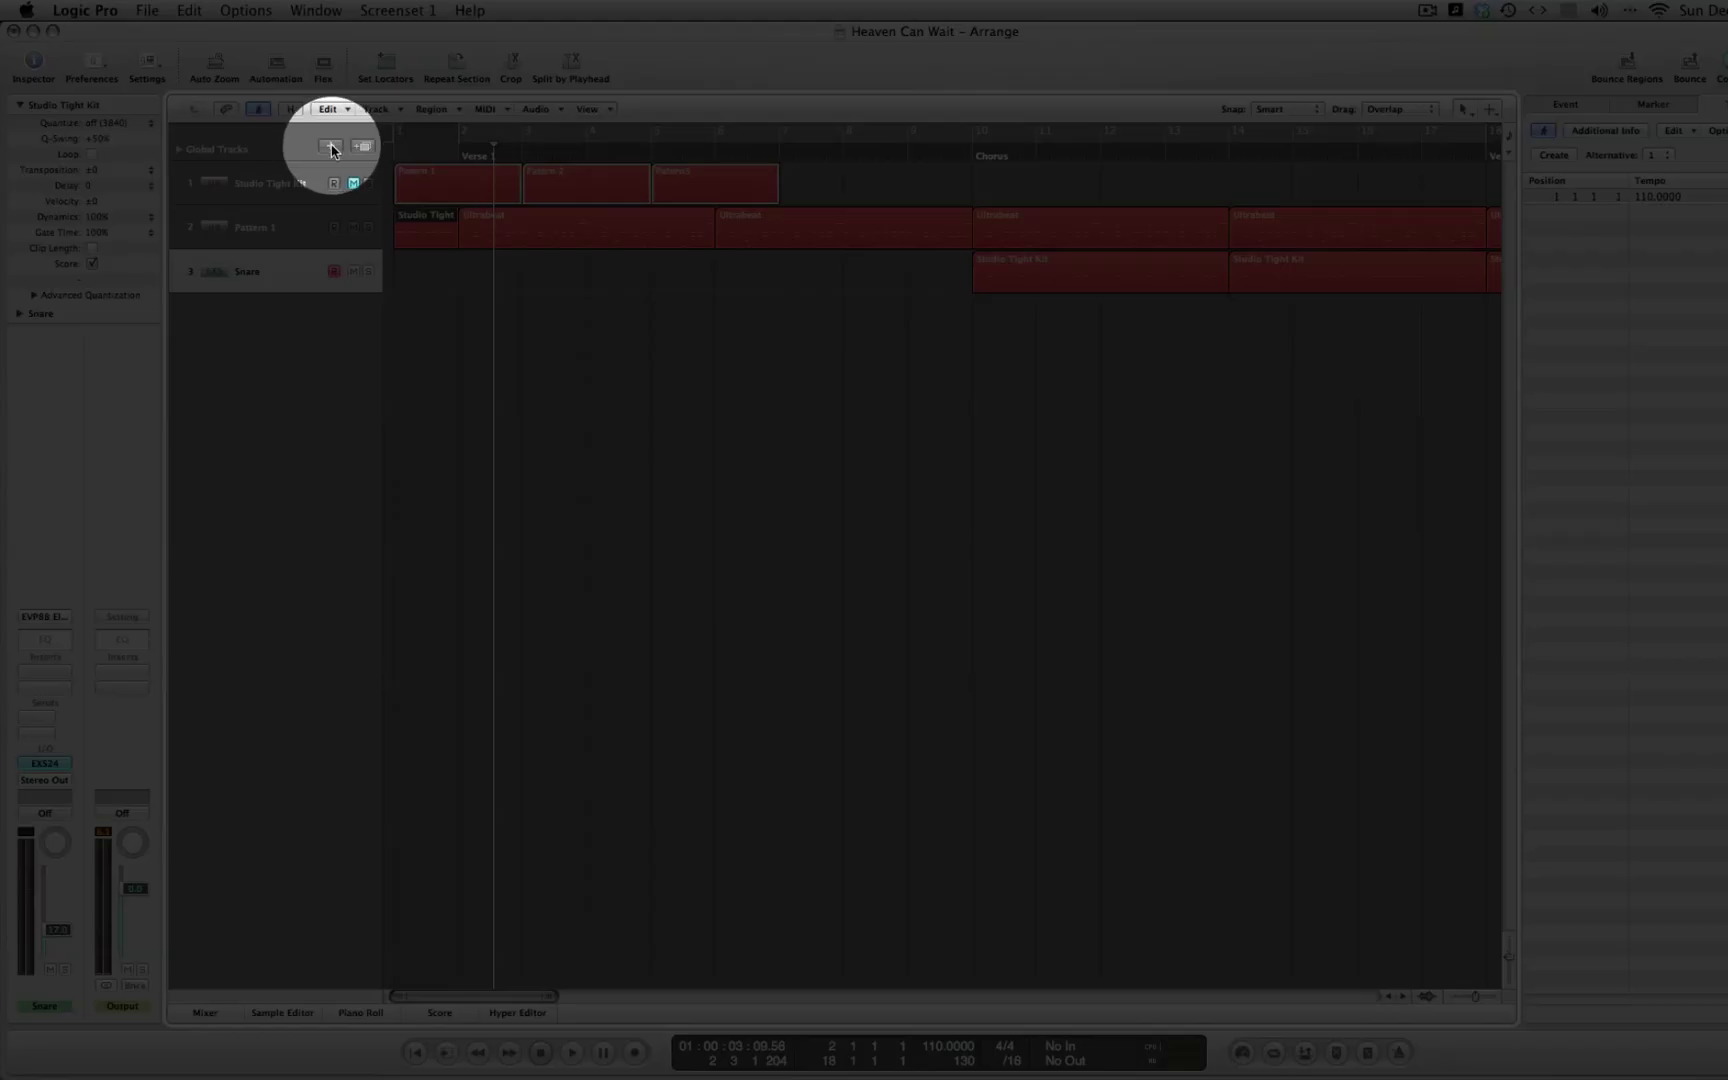
click(331, 148)
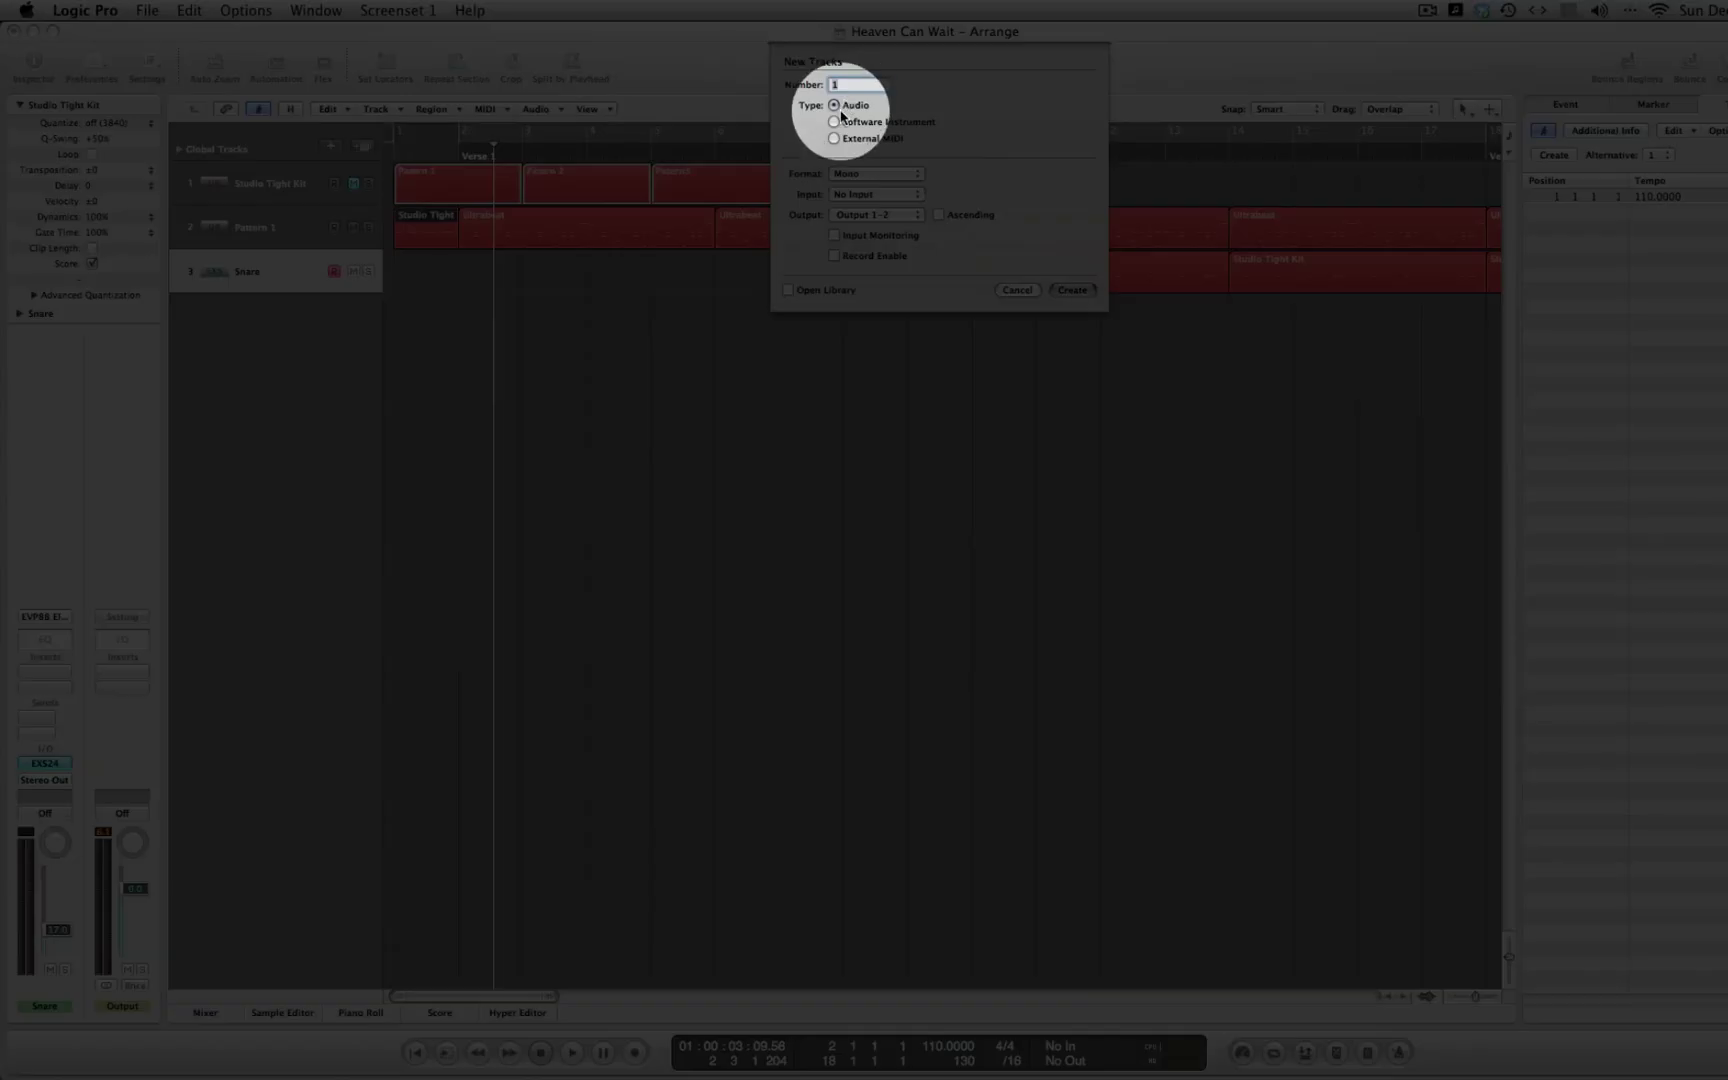
click(1072, 289)
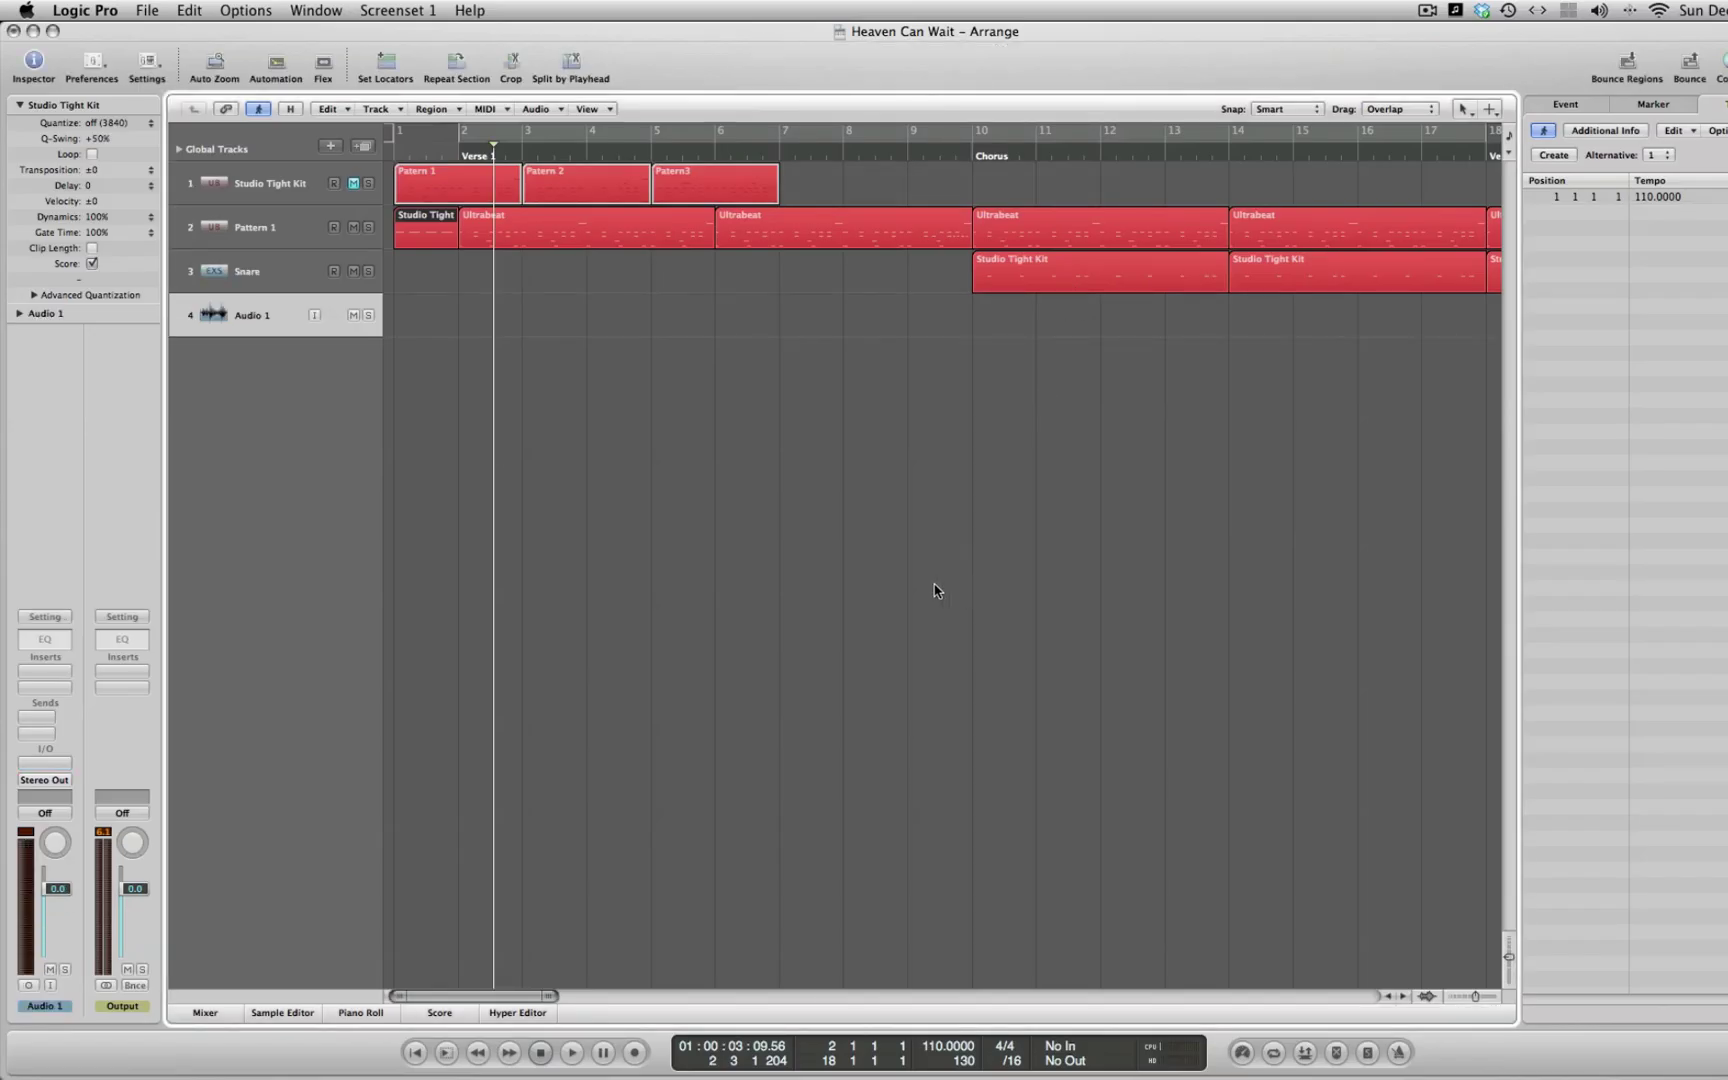
drag(185, 330, 177, 540)
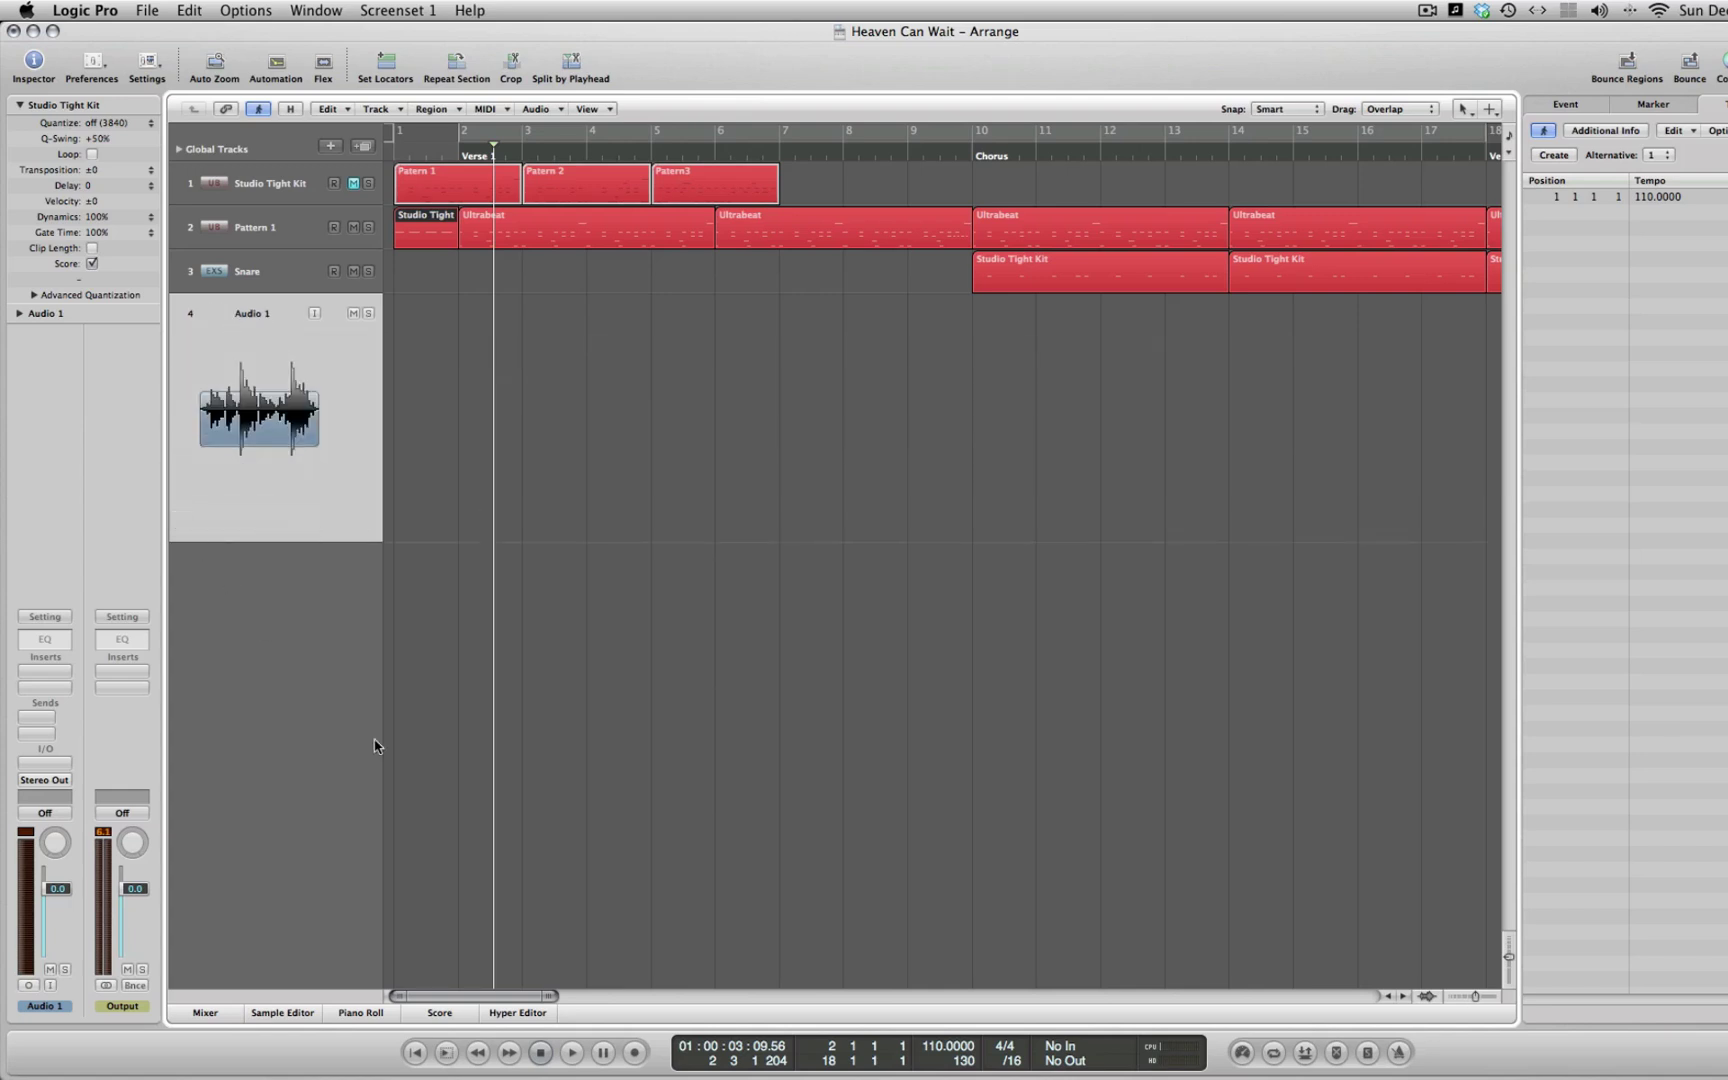
click(297, 348)
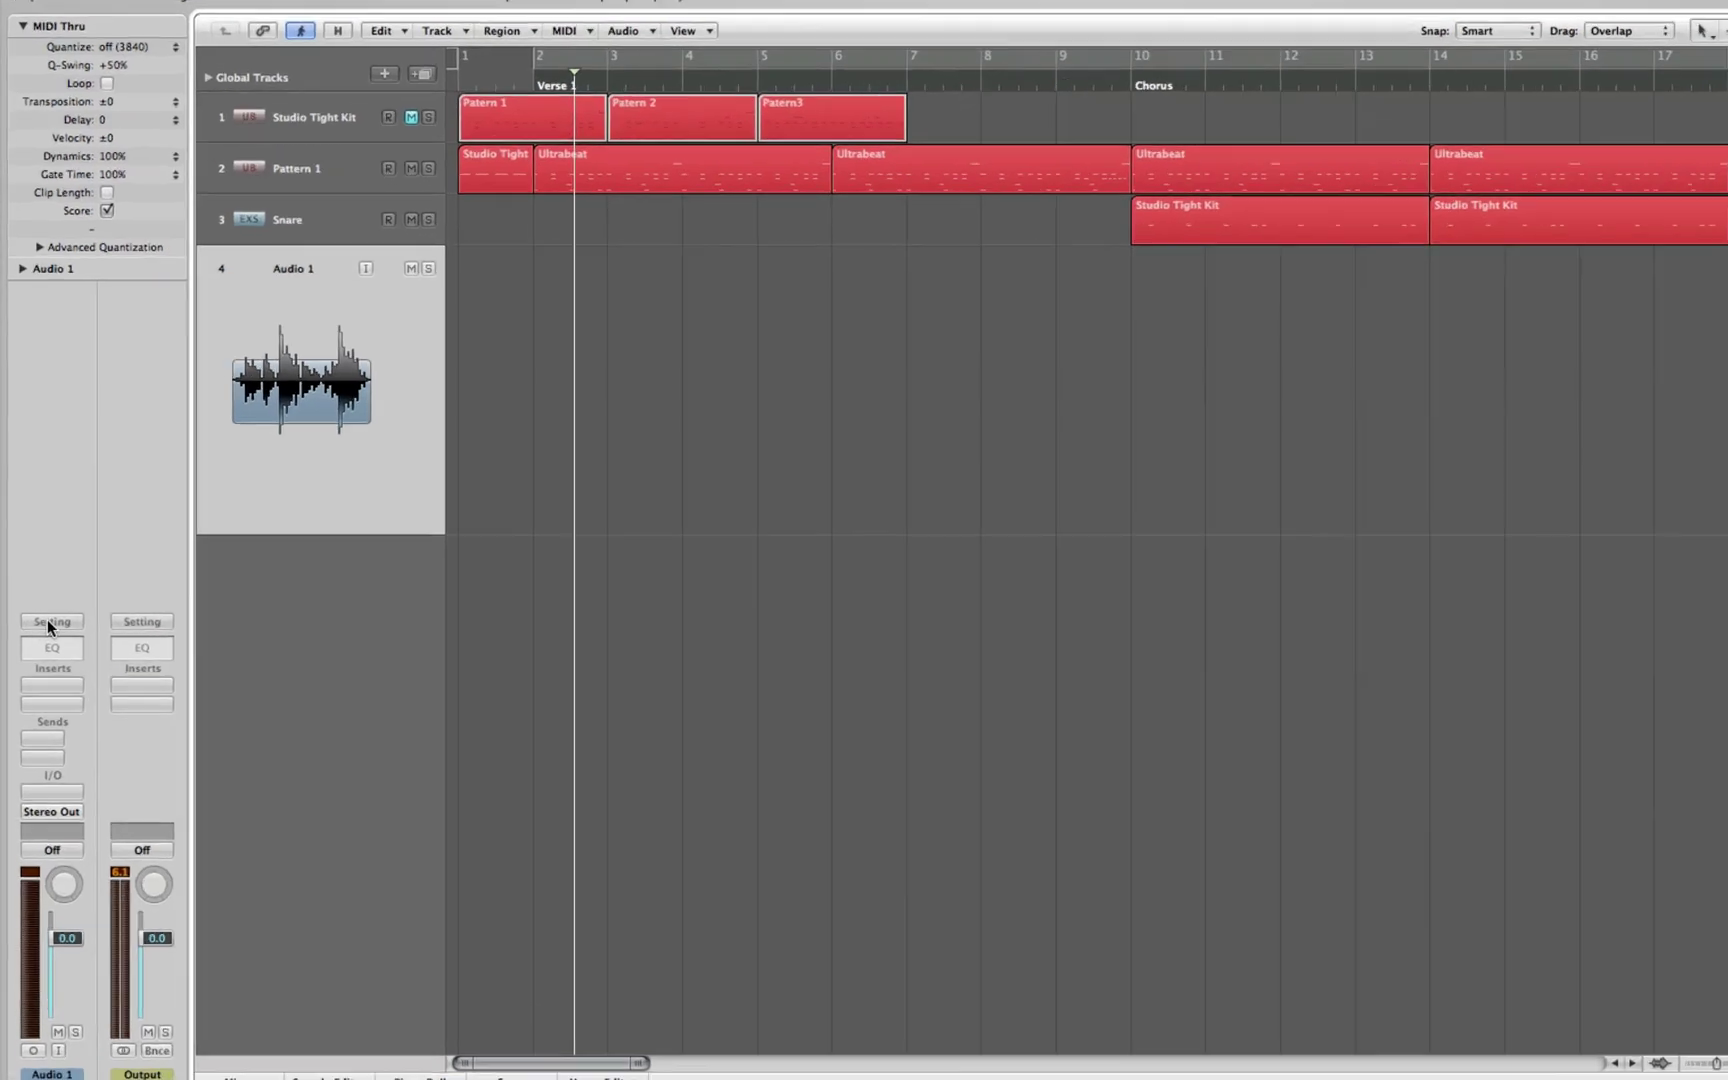
Load the 03 Acoustic Guitar > Basic Acoustic channel strip setting onto track 4.
click(40, 617)
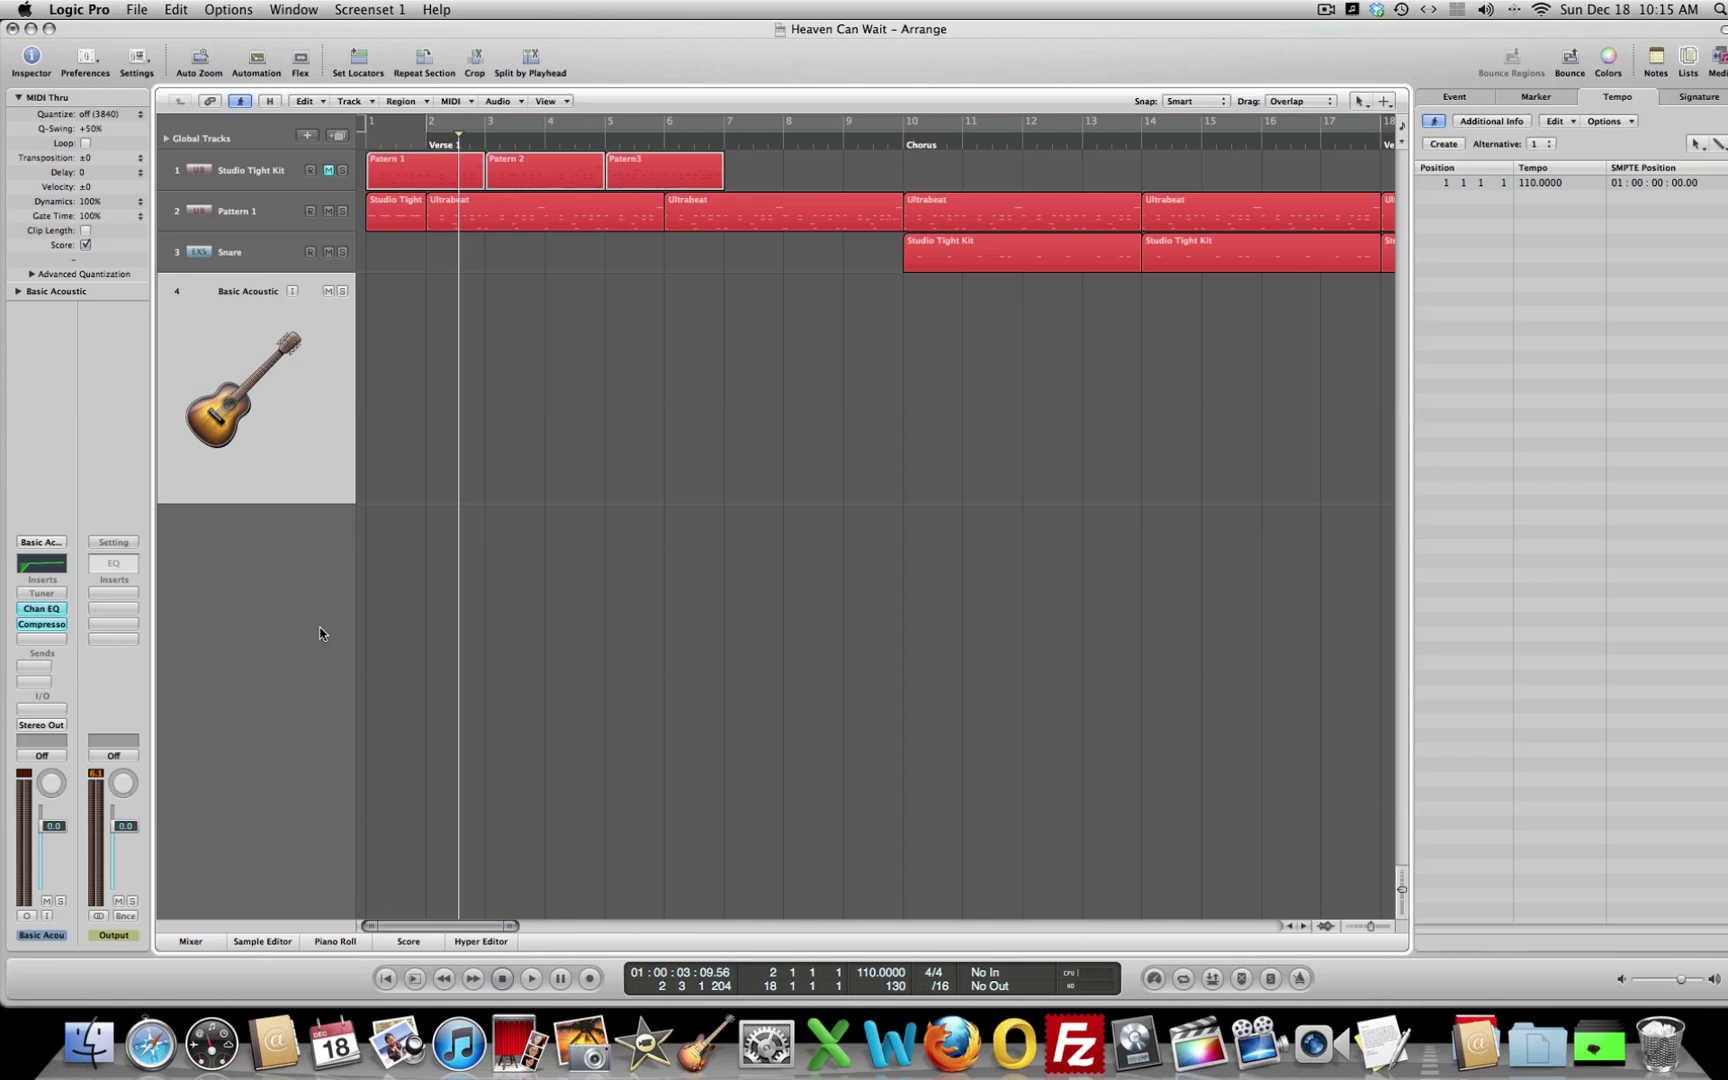
click(45, 546)
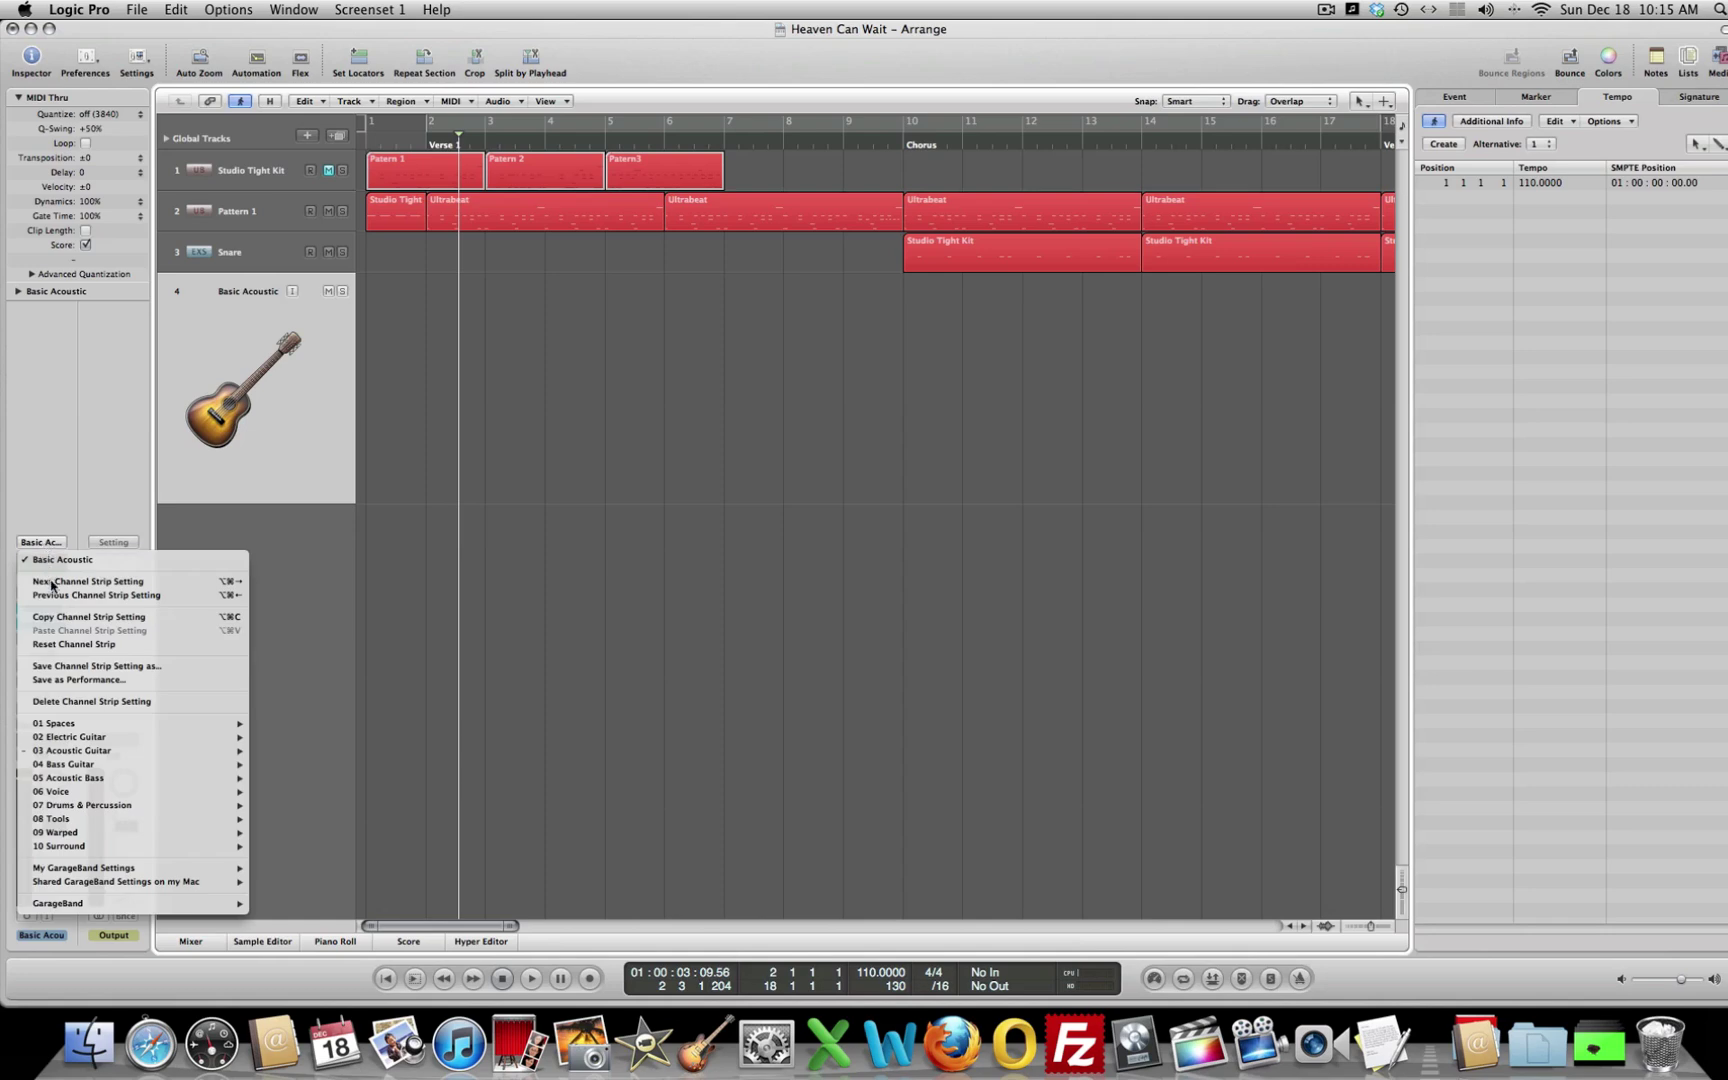
mouse_move(84, 757)
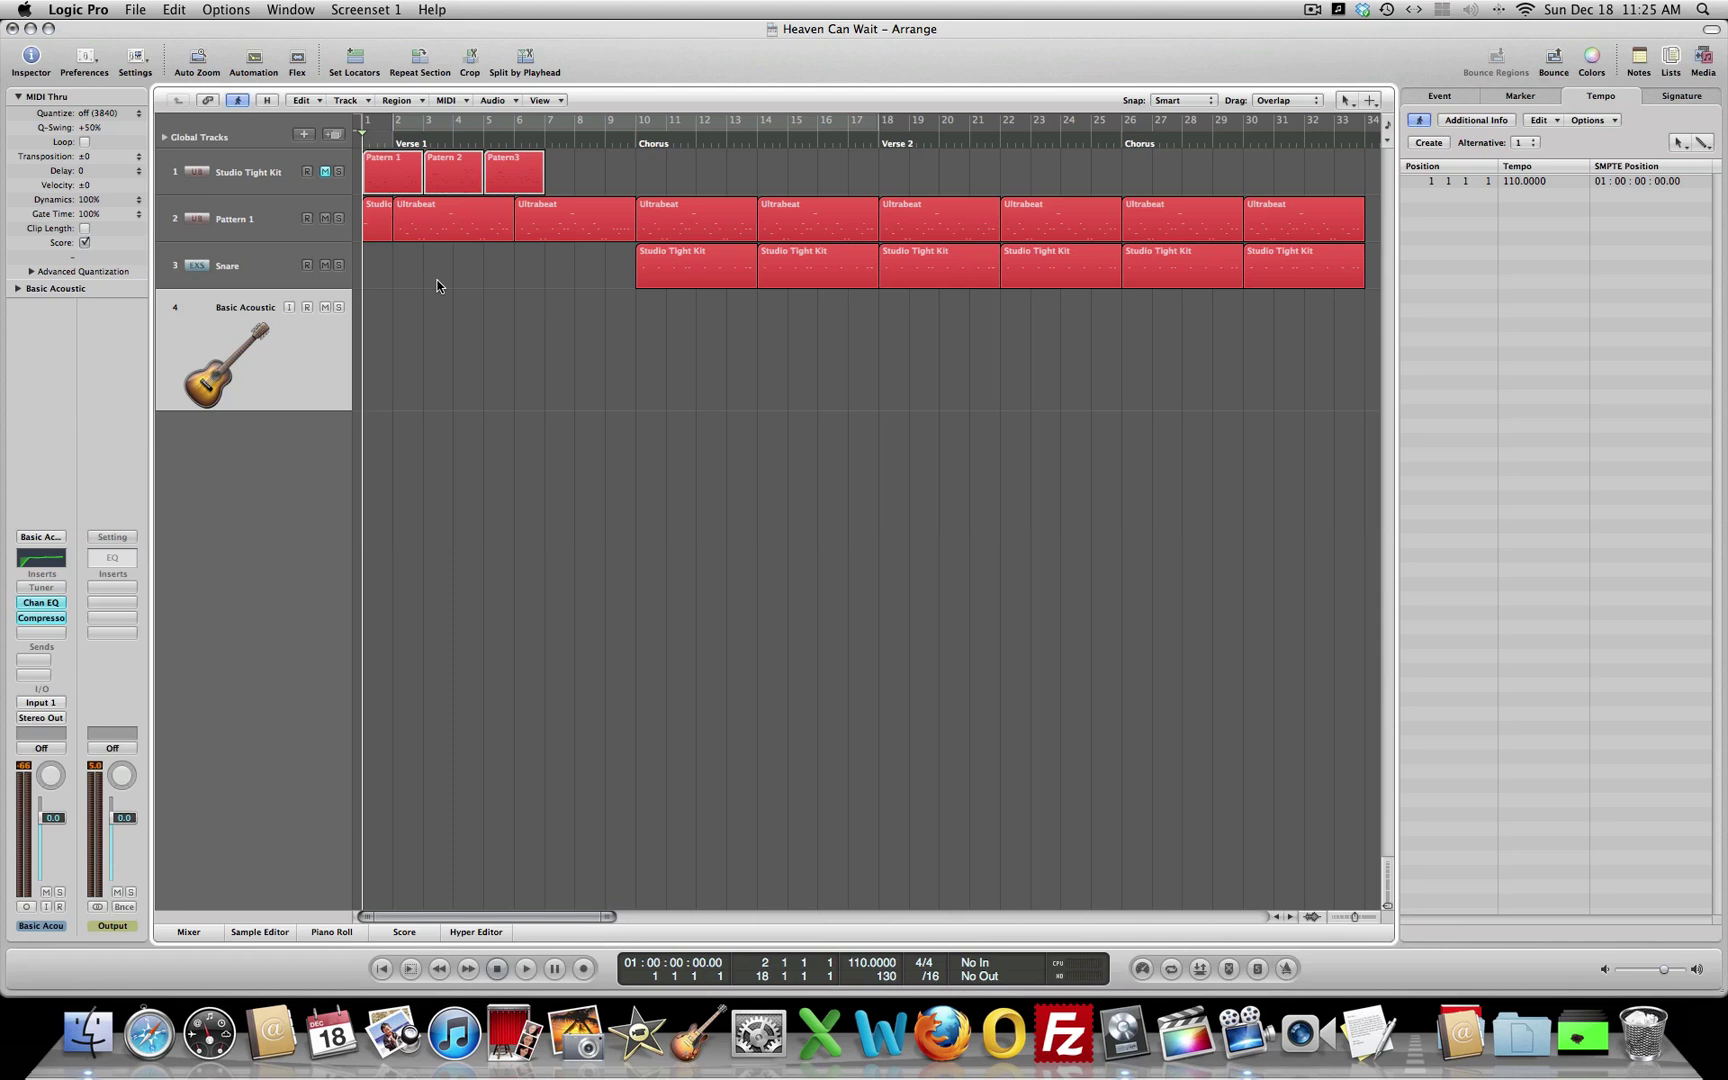
Set the cycle range to the Ultrabeat regions, bars 2 to 18, and toggle cycle playback.
click(441, 226)
drag(441, 226, 837, 227)
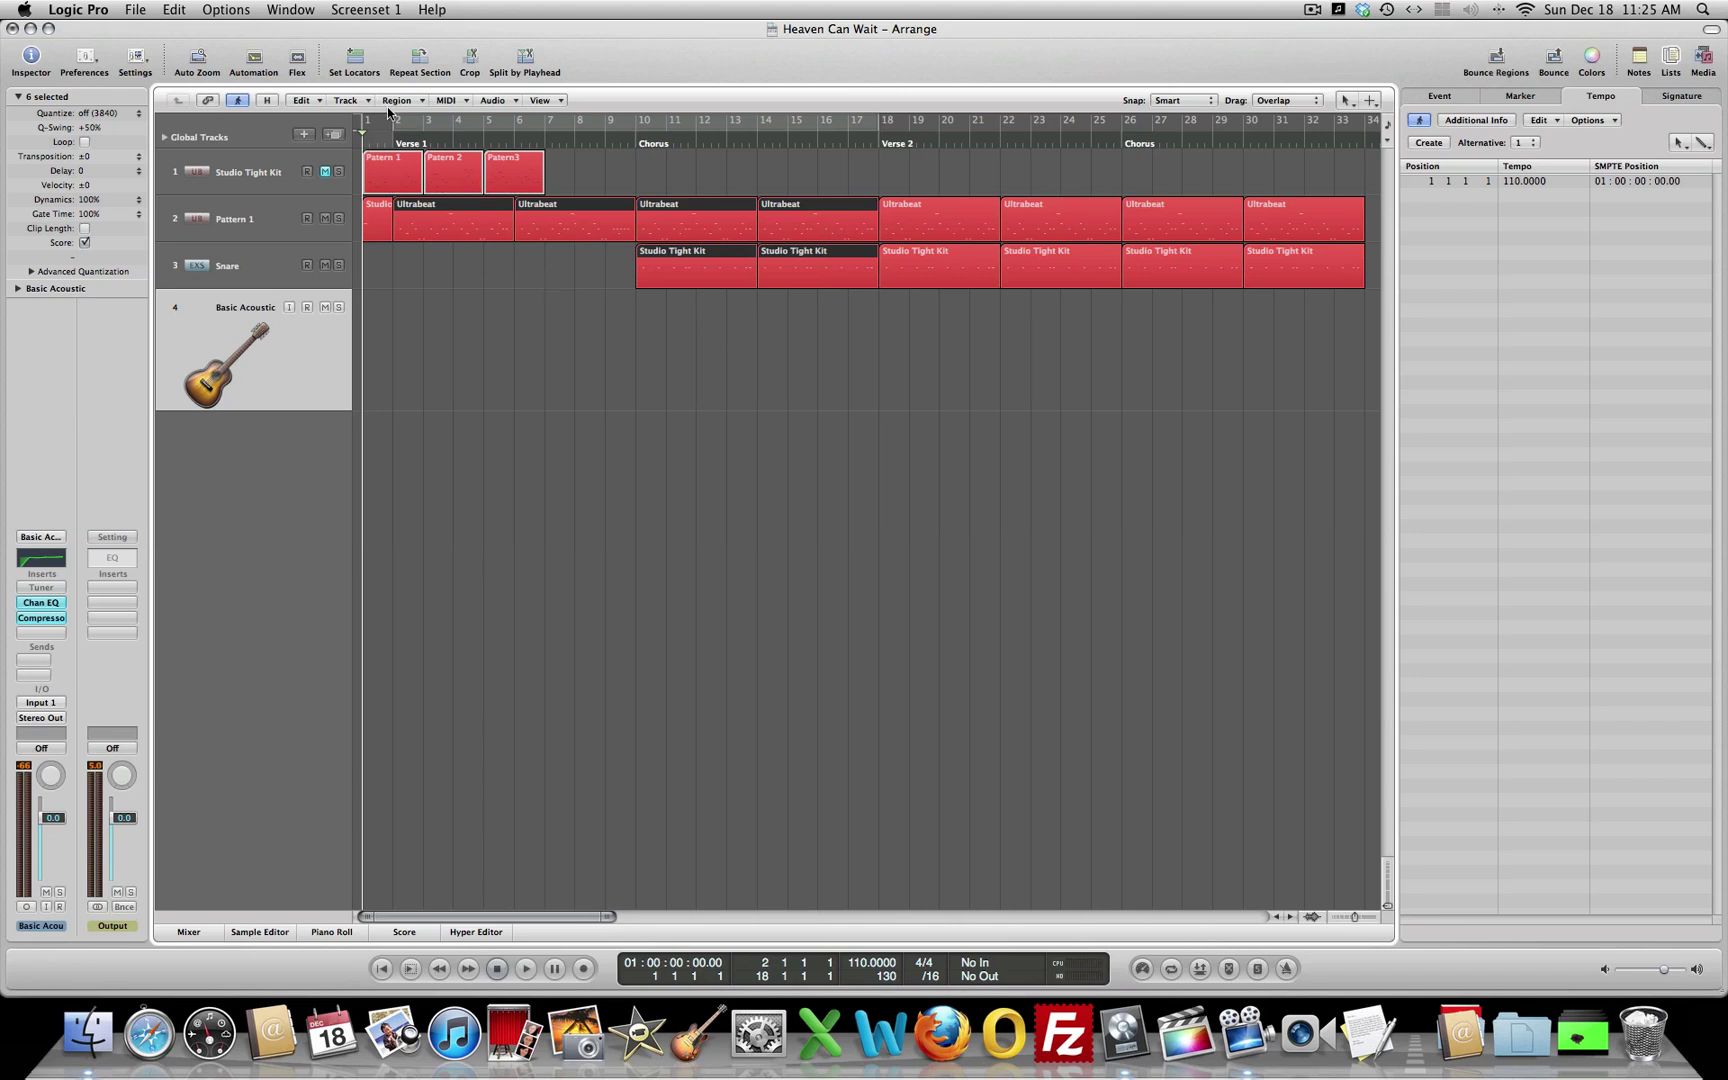
click(355, 64)
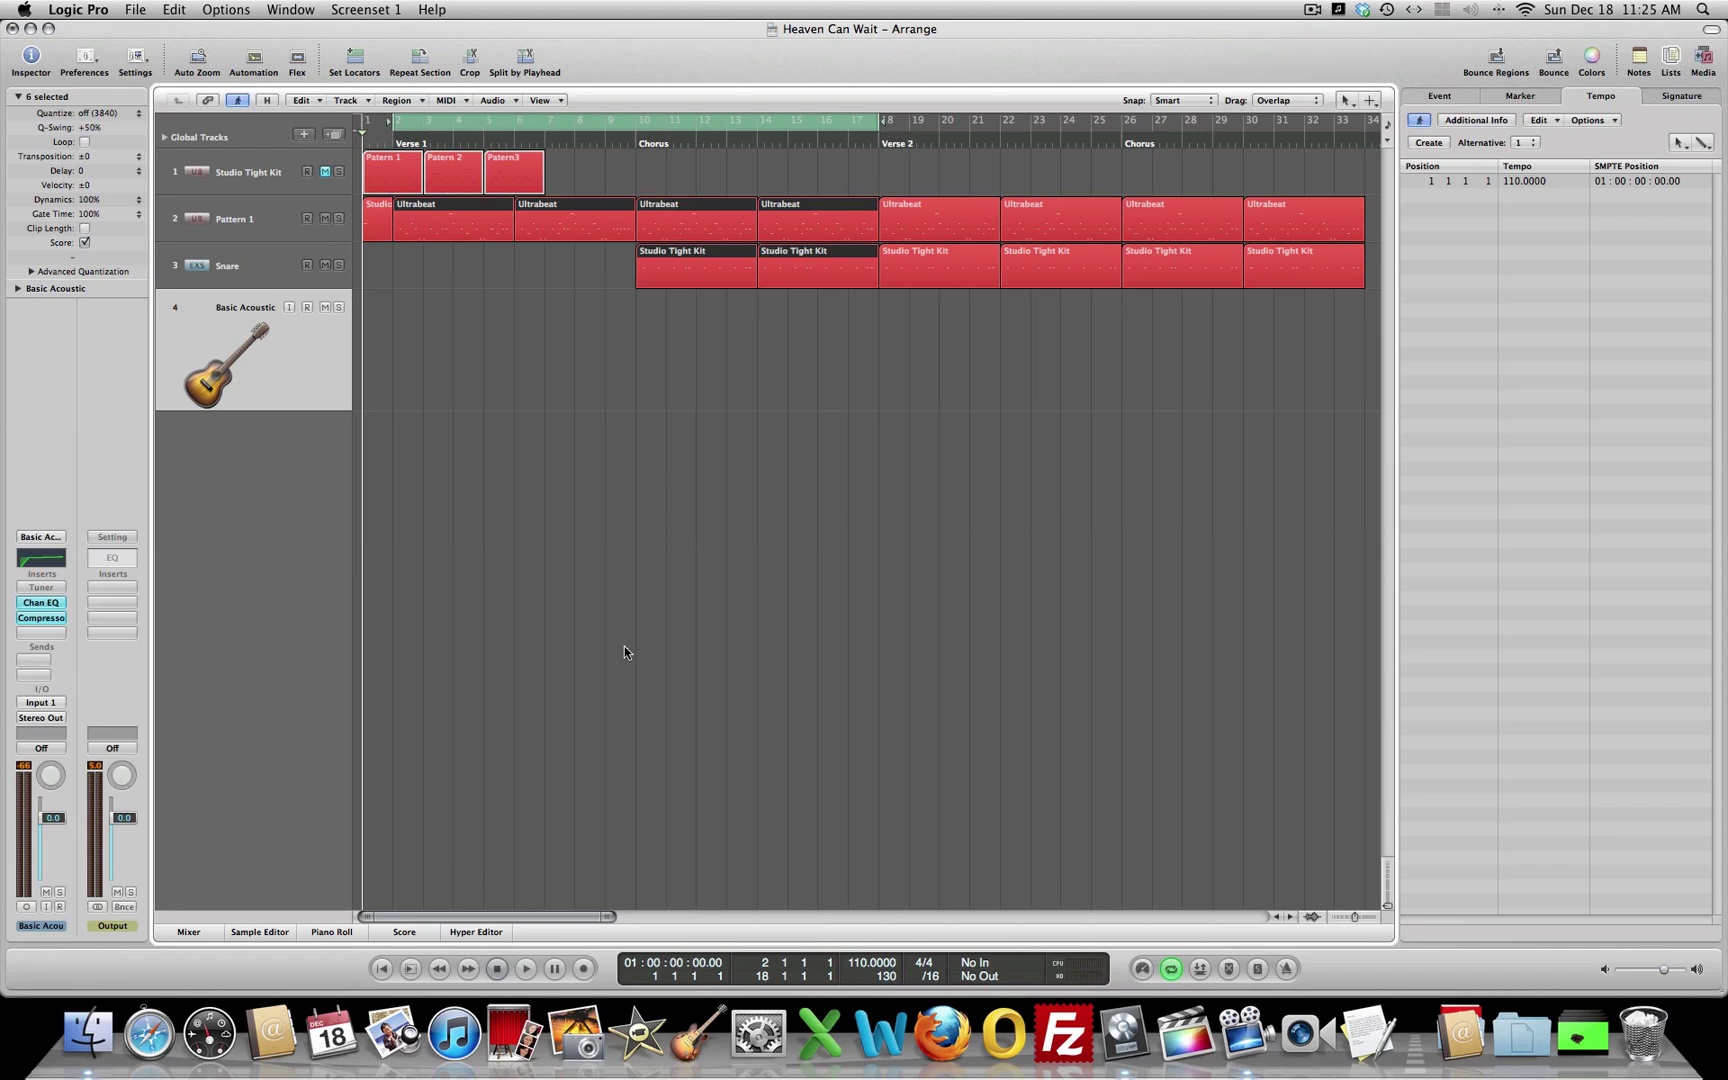
key(c)
key(c)
key(c)
key(c)
Move the playhead to bar 6, then back to the very start of the song.
click(516, 140)
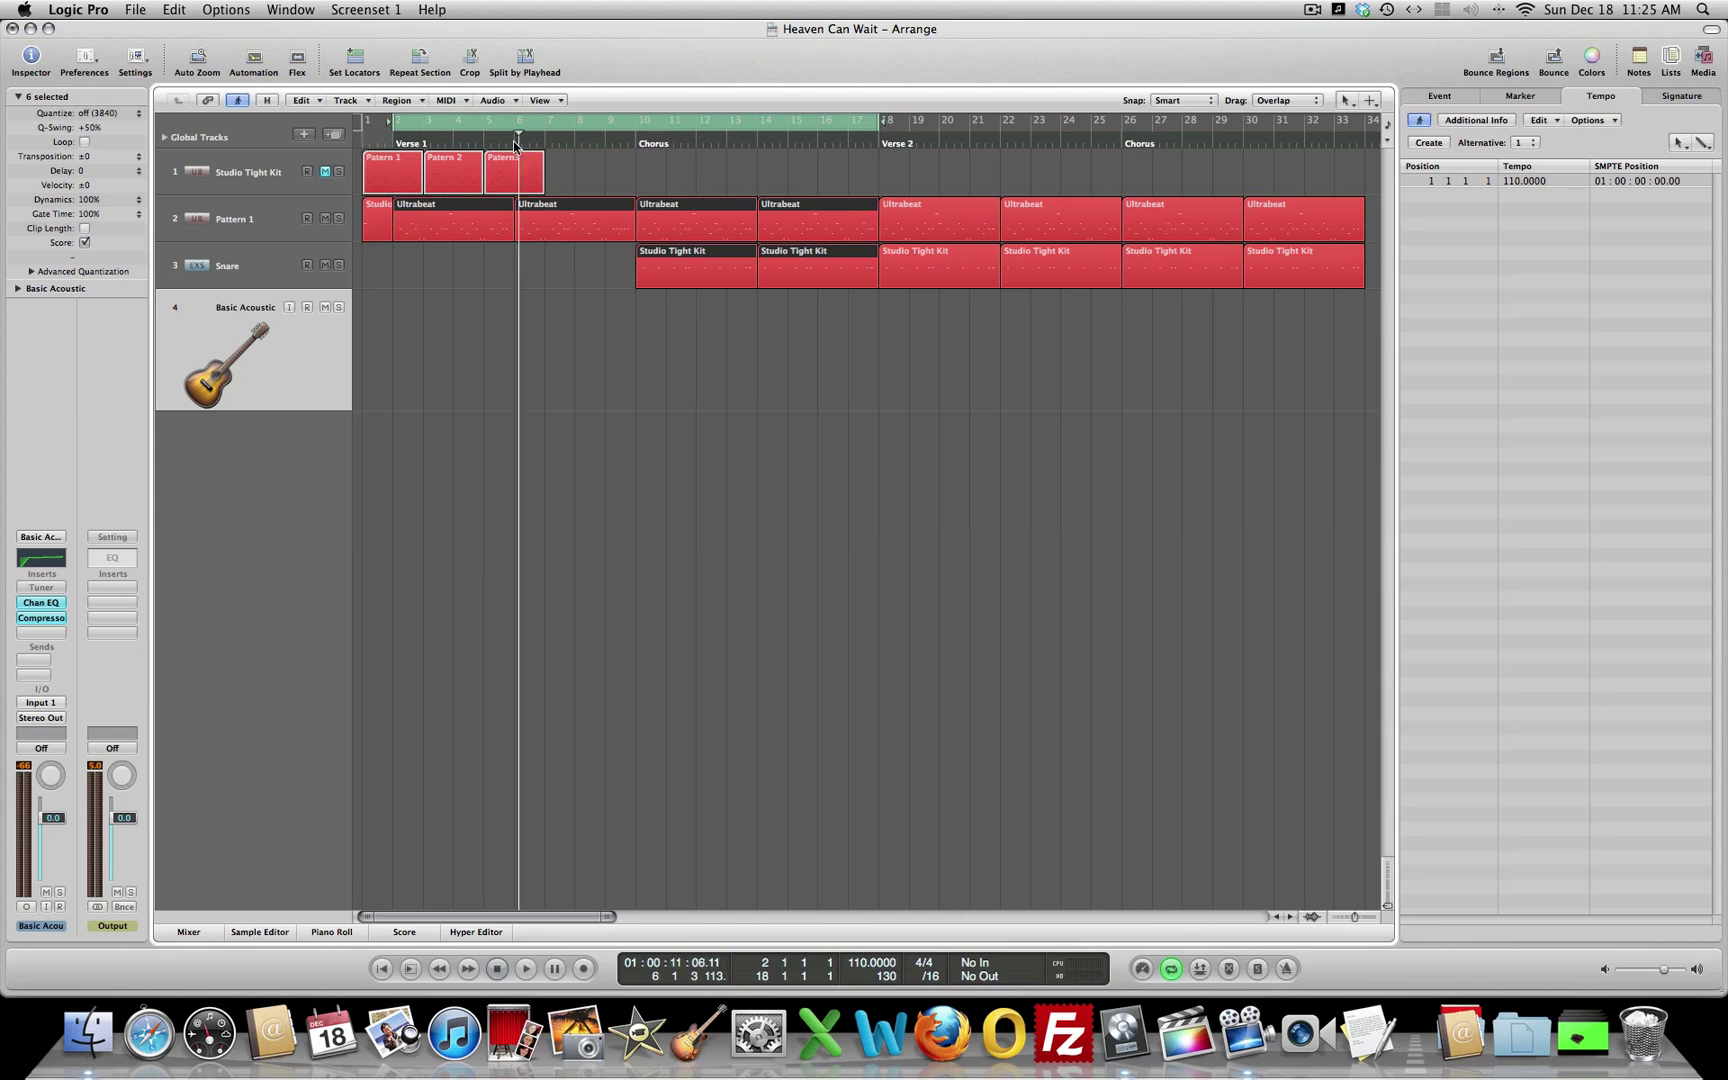
click(365, 143)
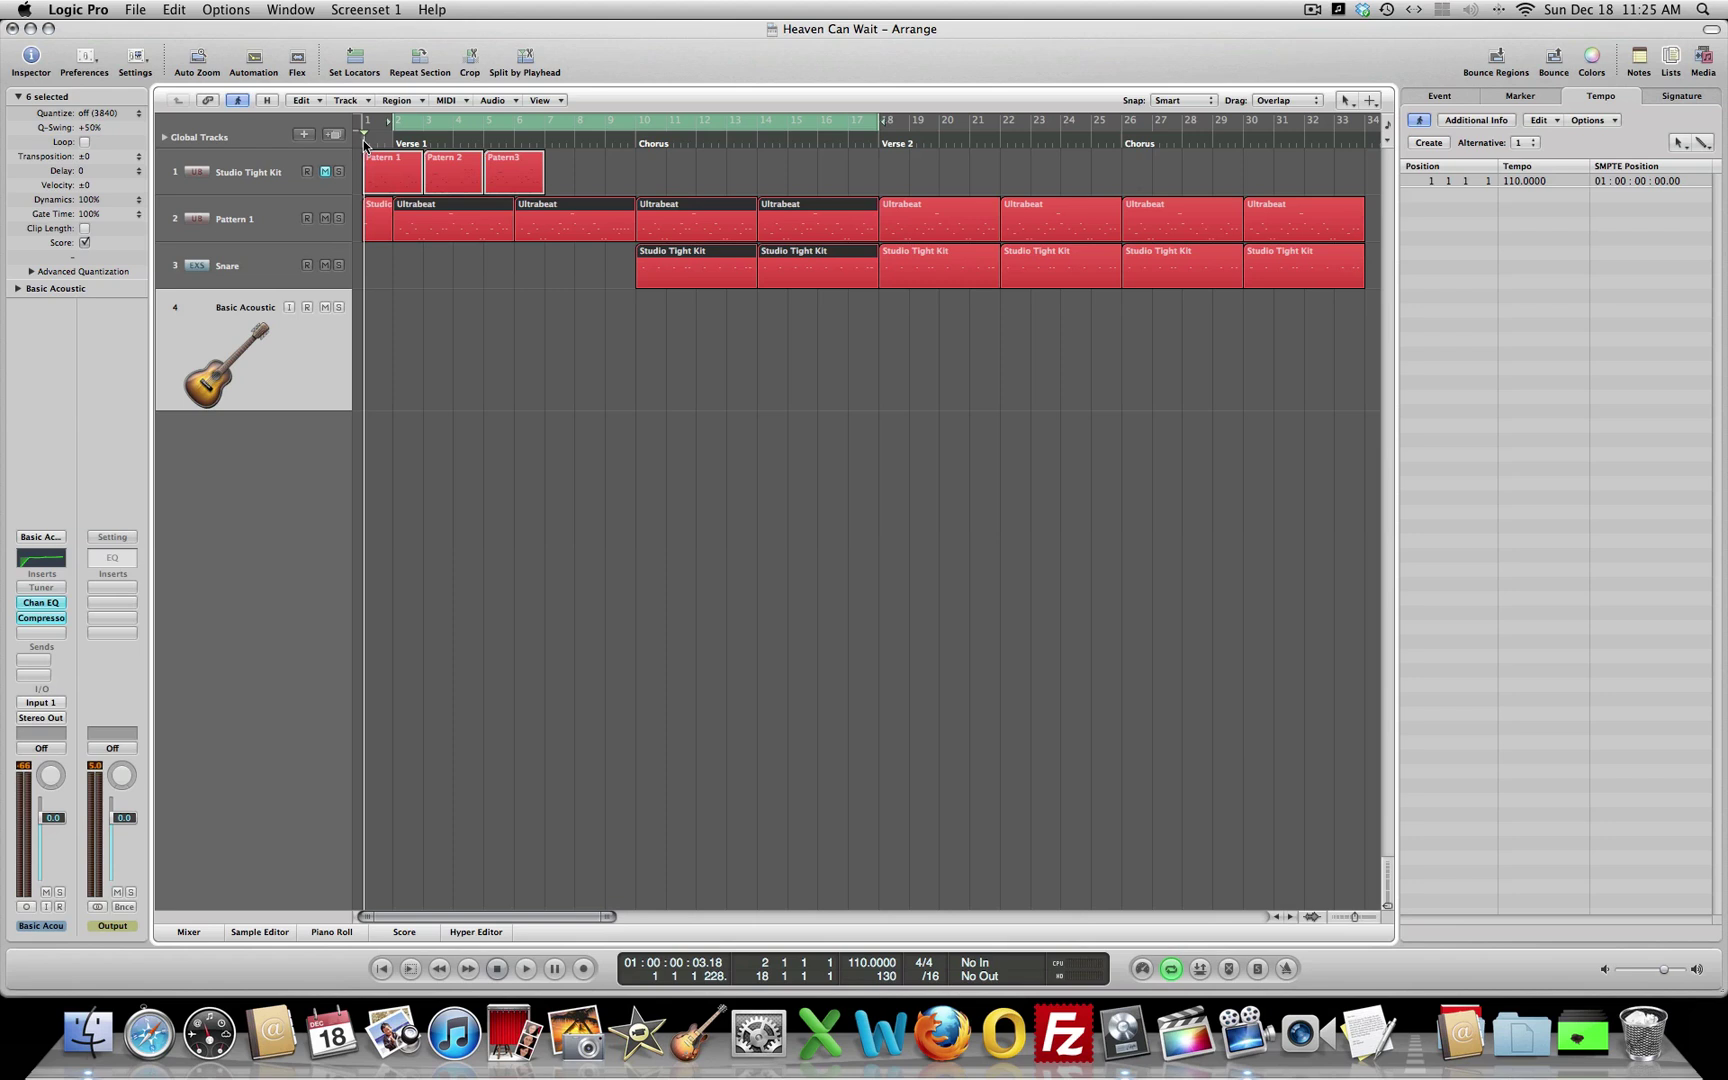
click(362, 138)
click(361, 137)
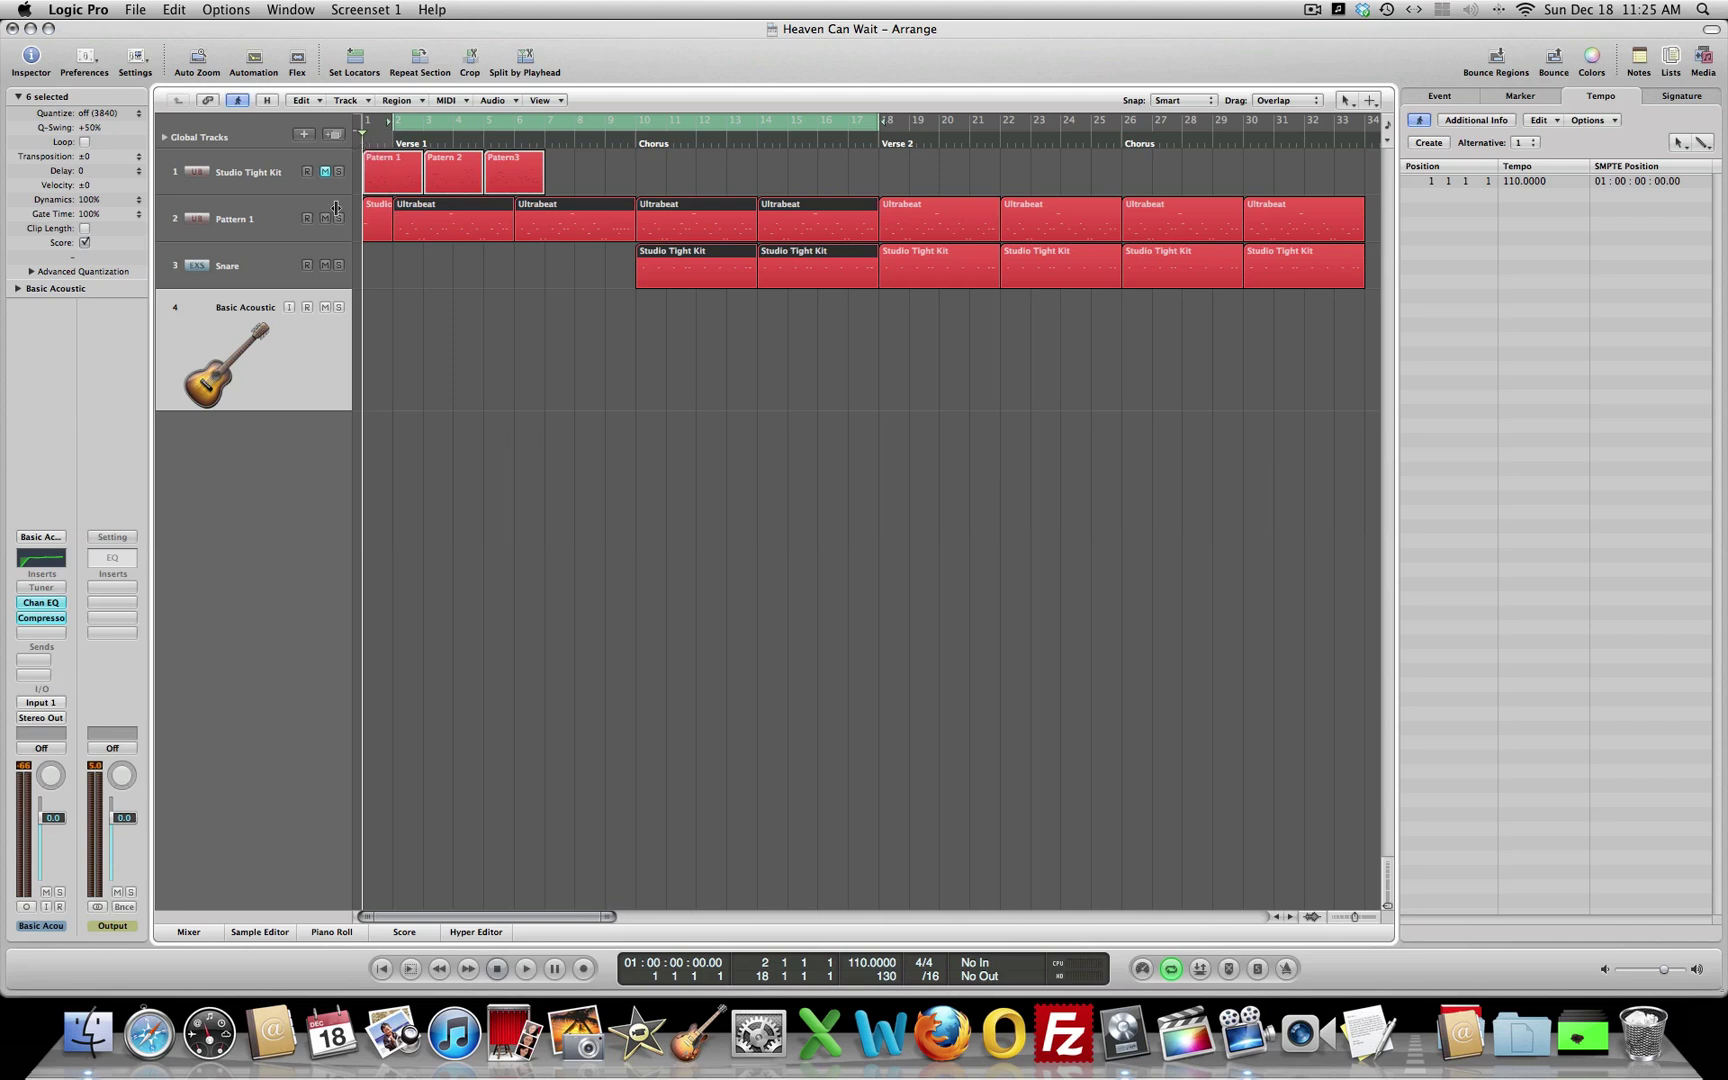
Record-enable the Basic Acoustic track and record four guitar takes over bars 15–19.
click(307, 307)
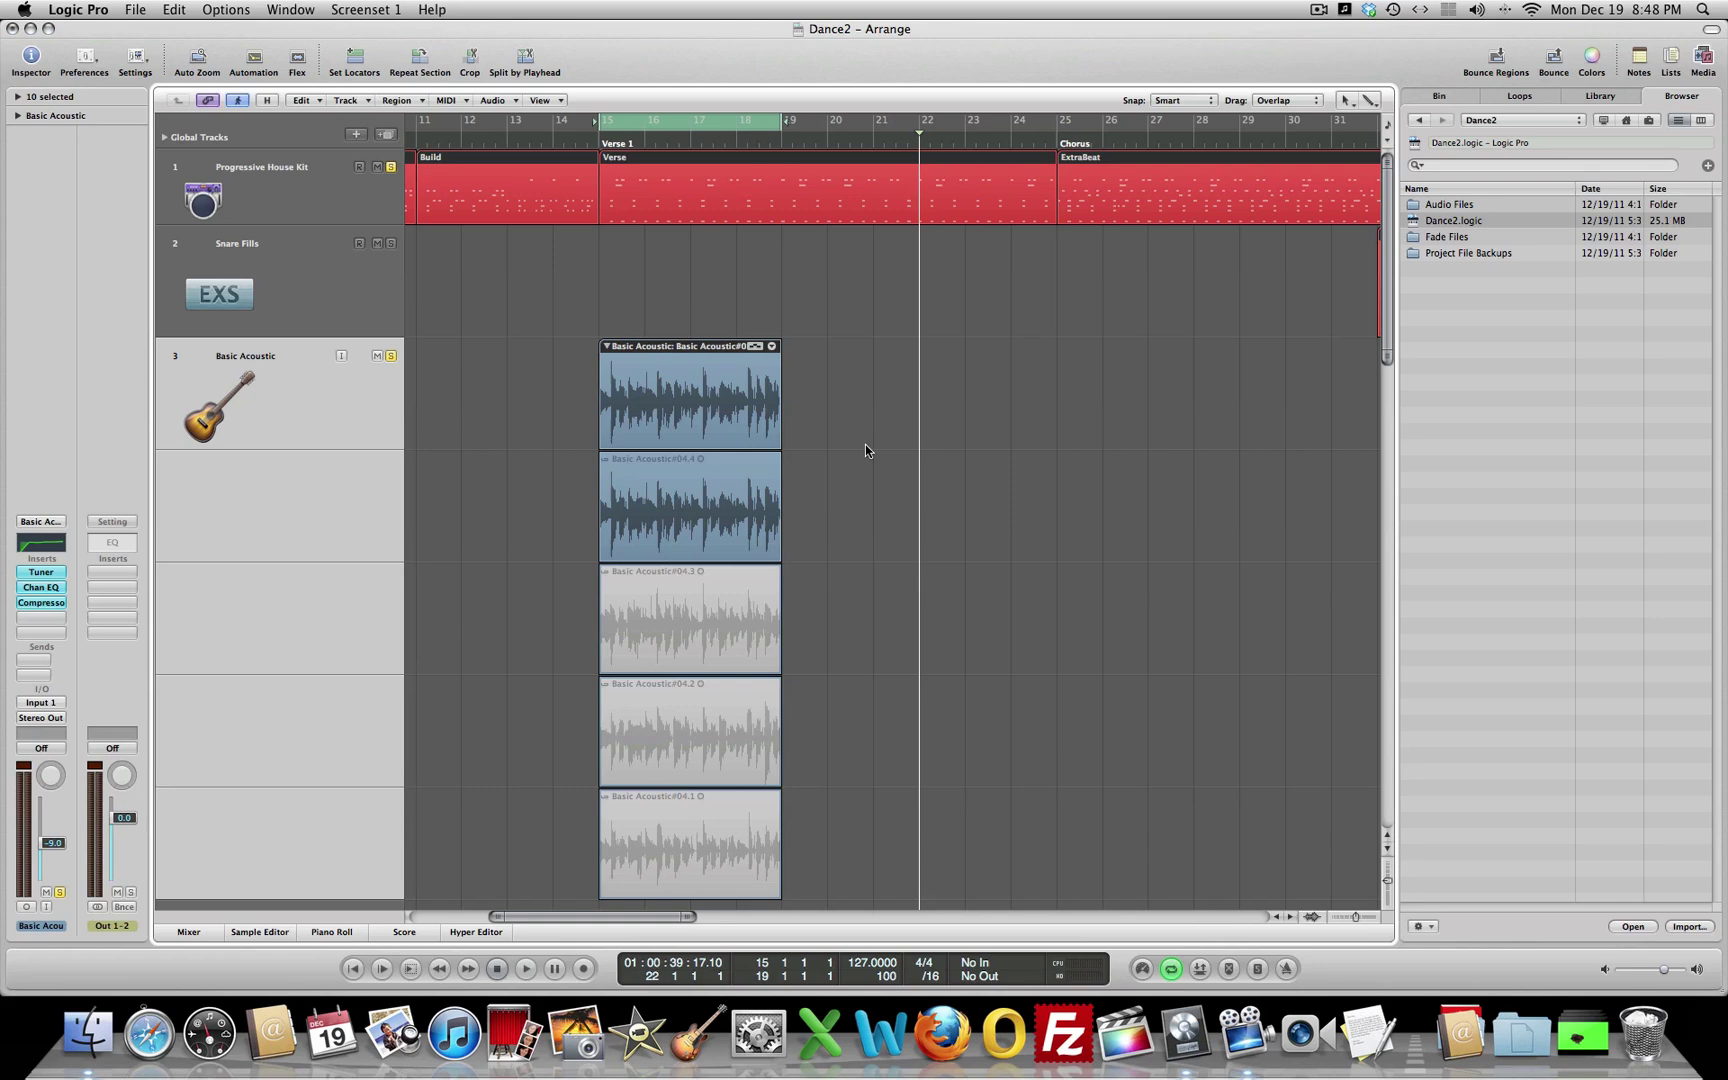
Select all the Basic Acoustic take regions and zoom the arrange area to fit them.
drag(553, 269, 873, 898)
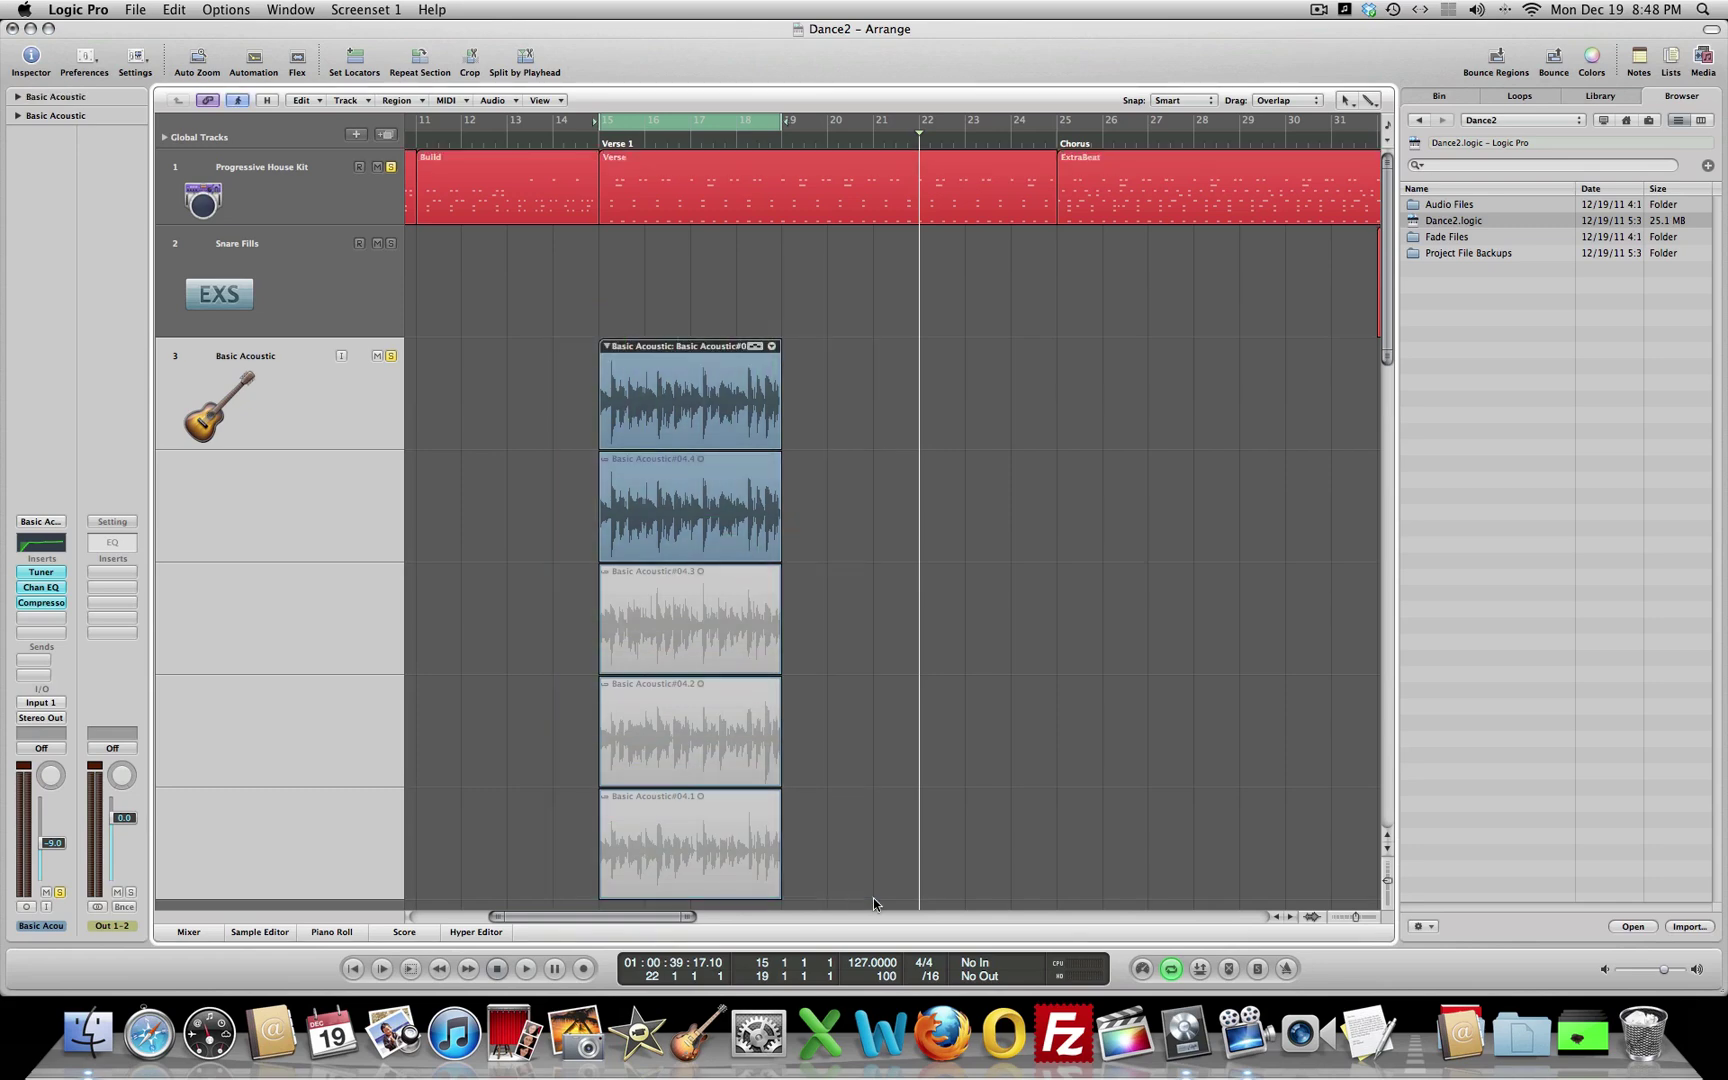
key(z)
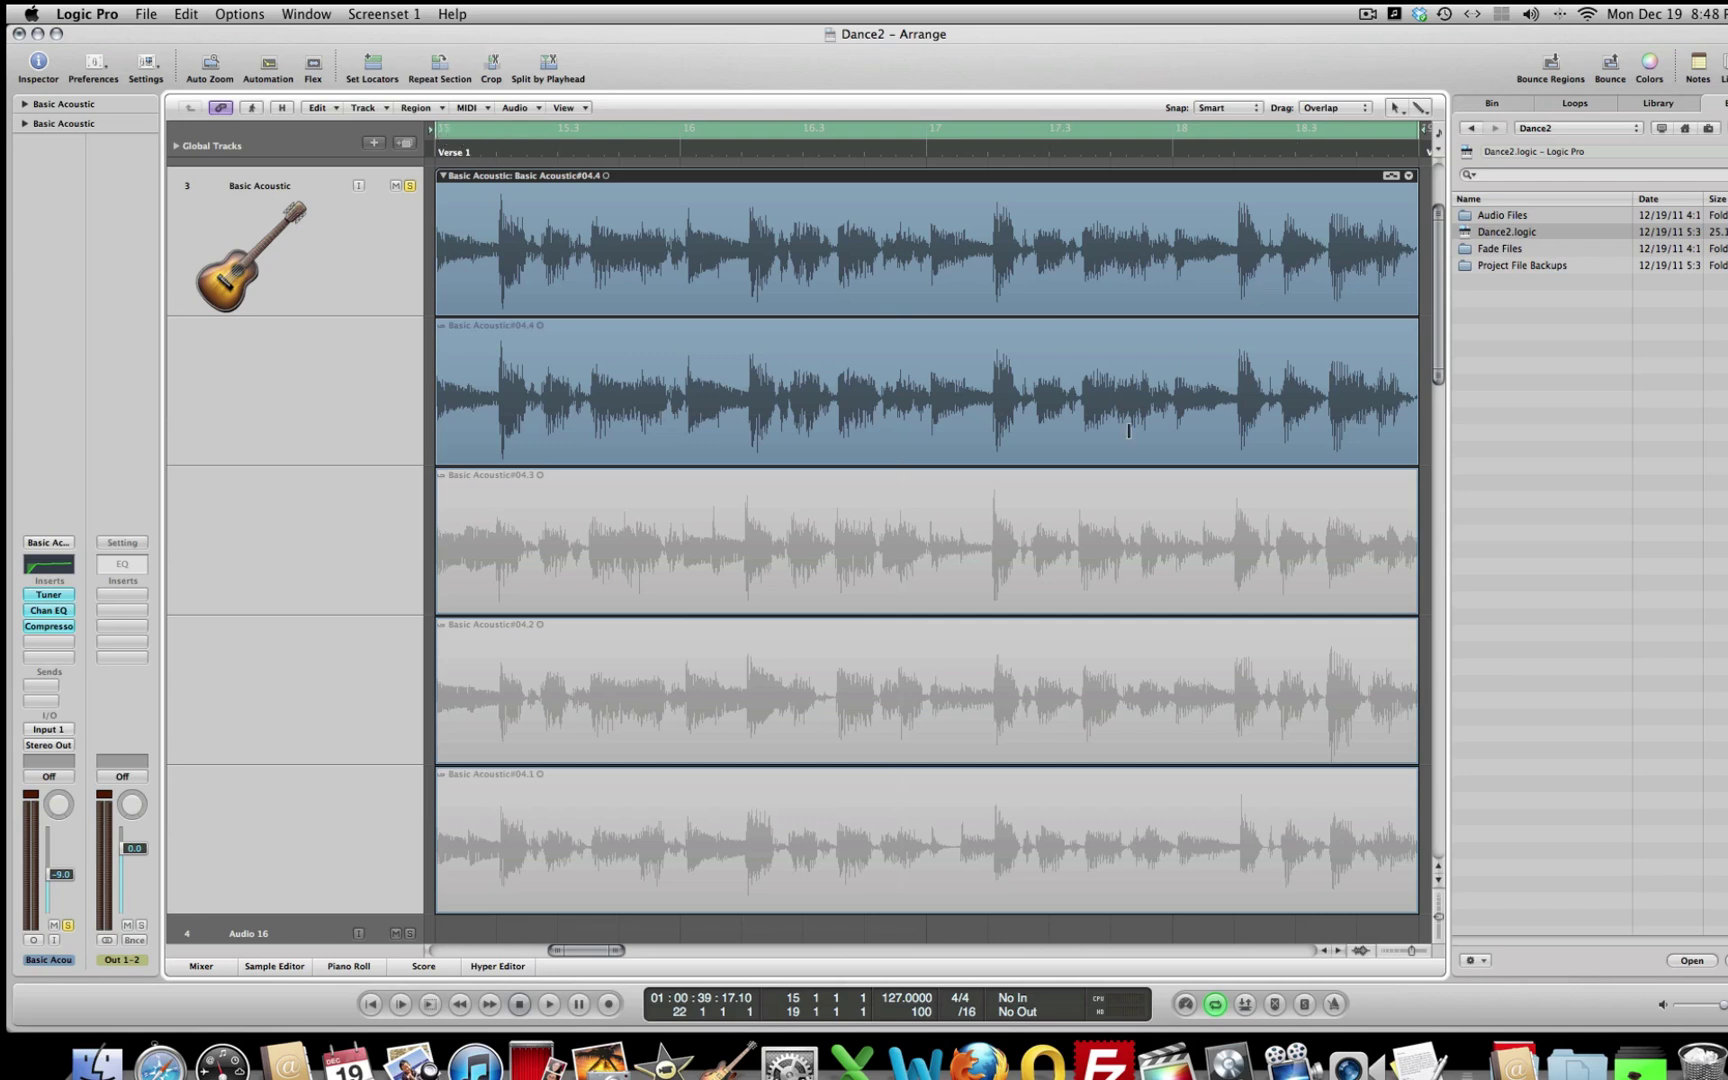
Make Take 1 the active take and start cycled playback of the verse.
click(1410, 177)
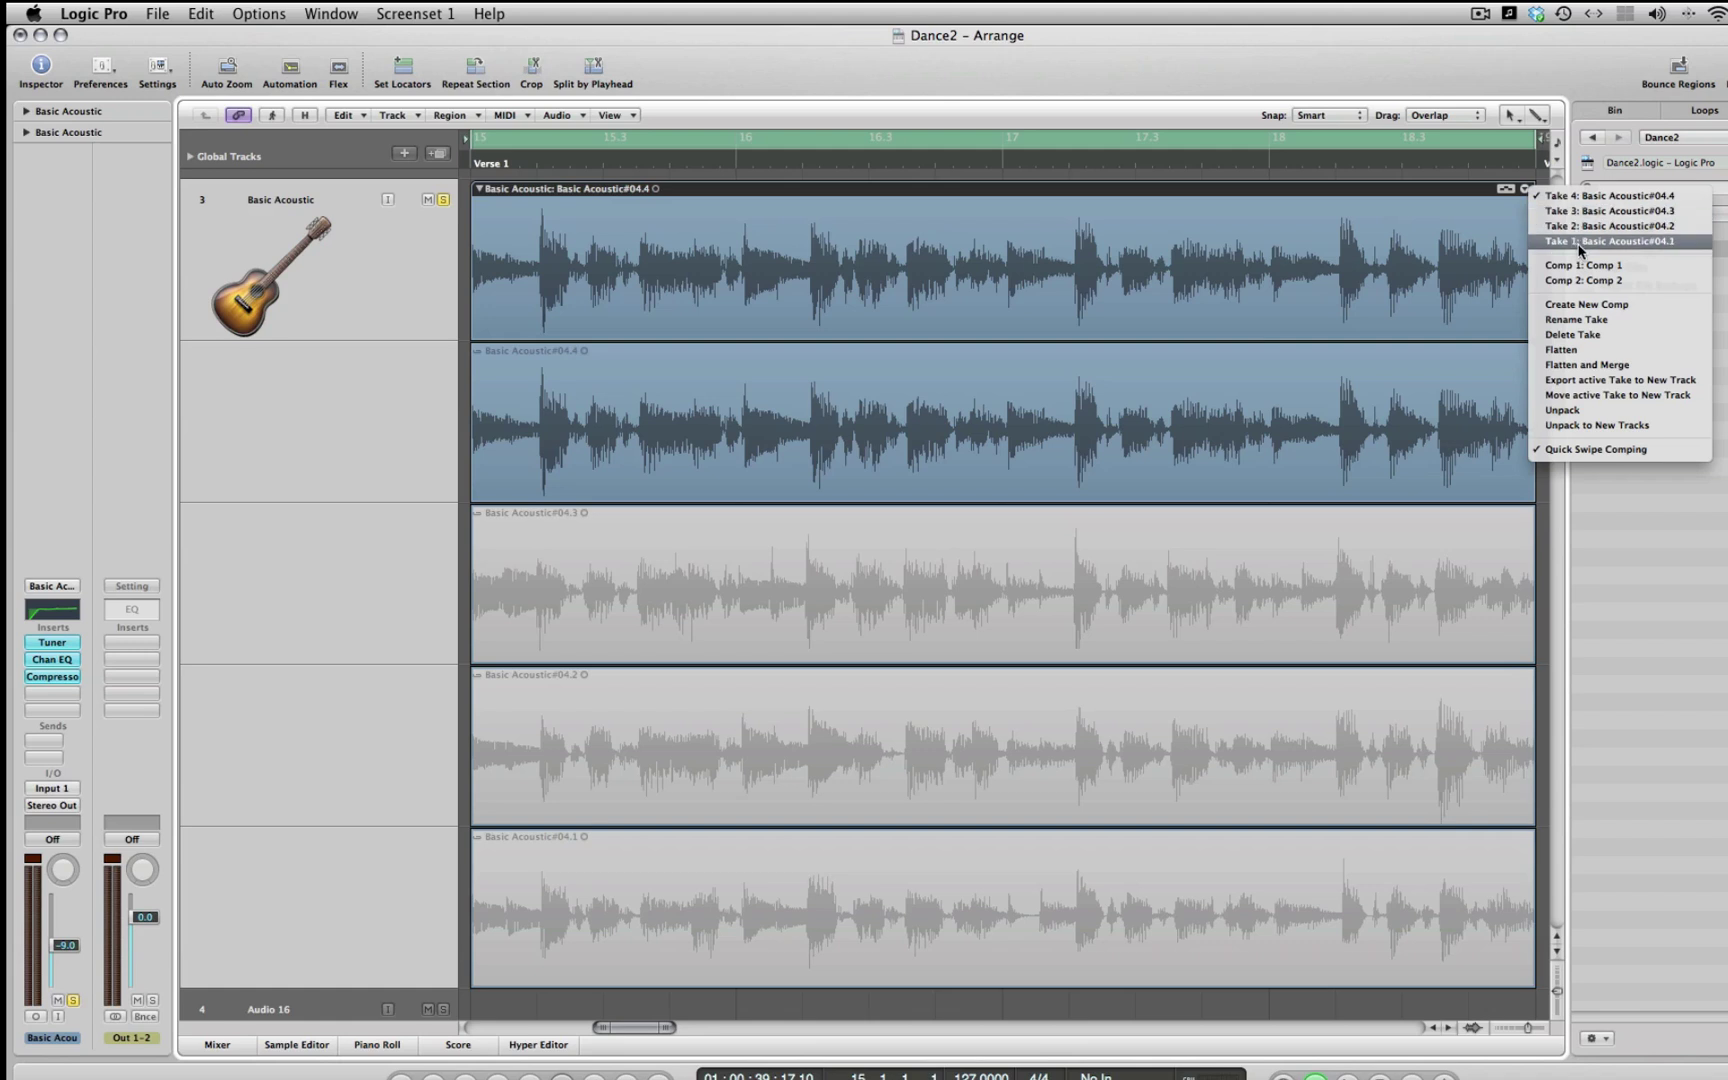
click(1579, 244)
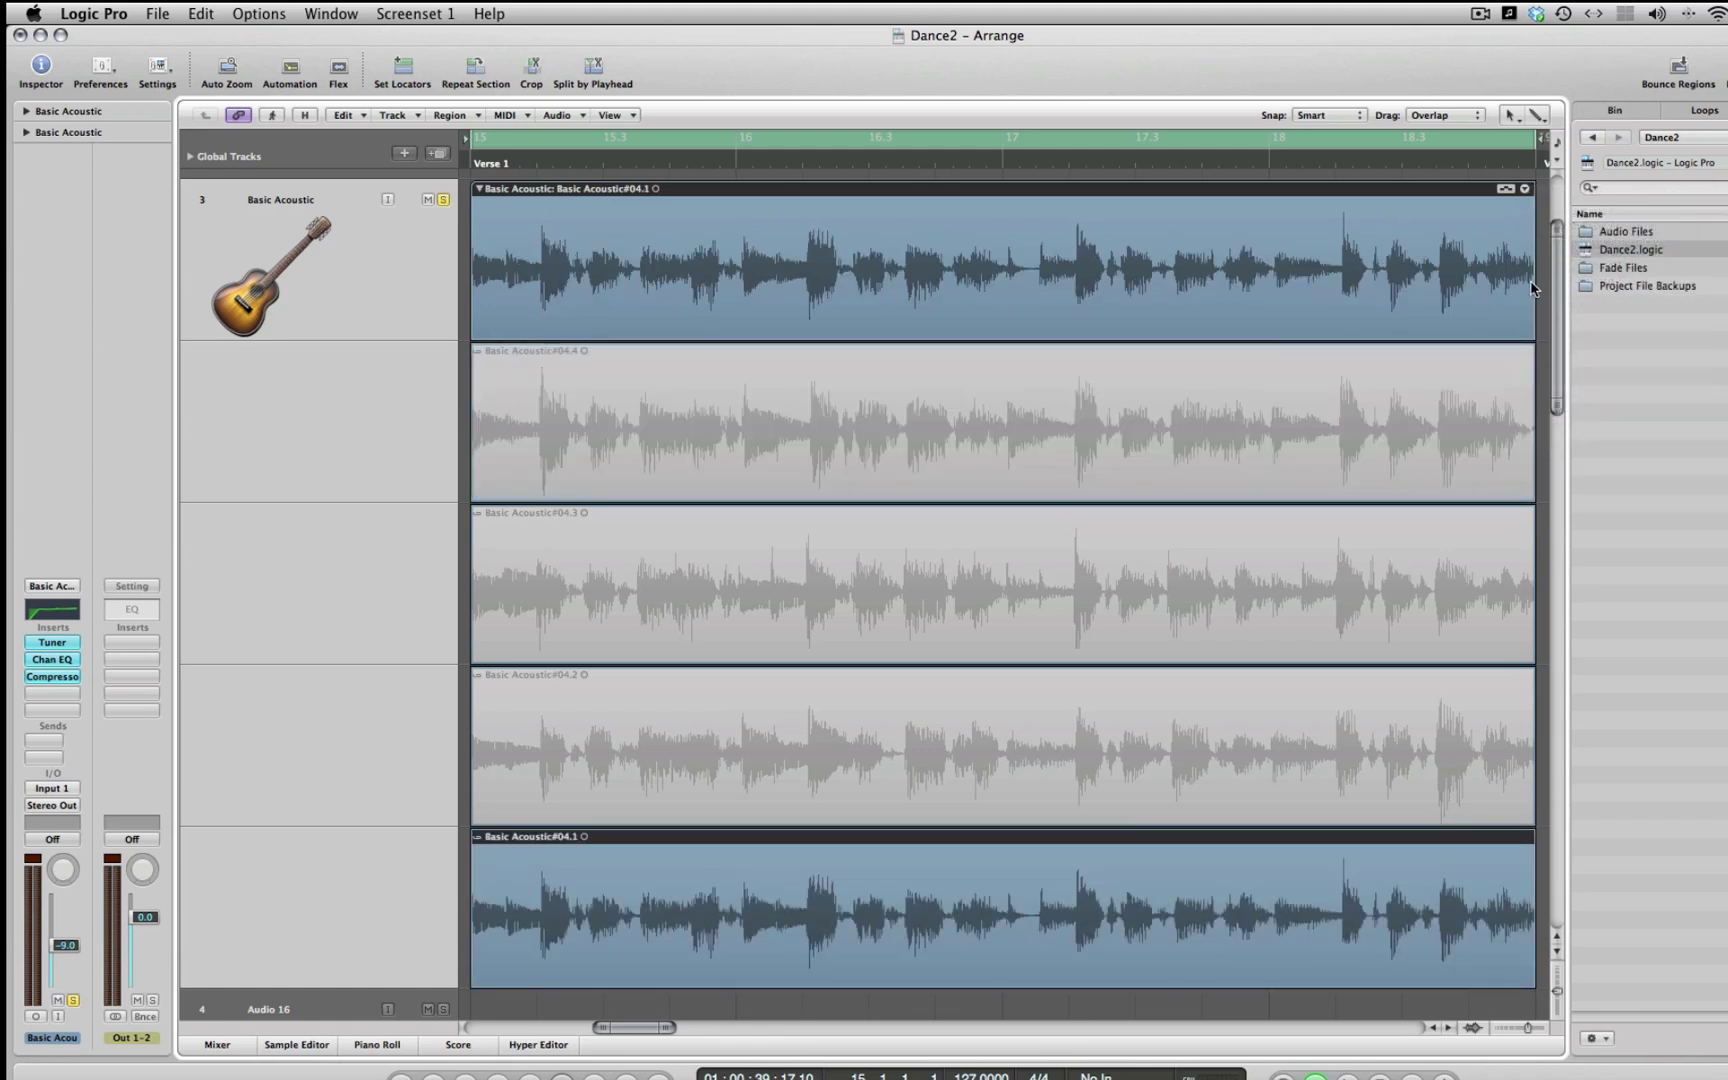
key(c)
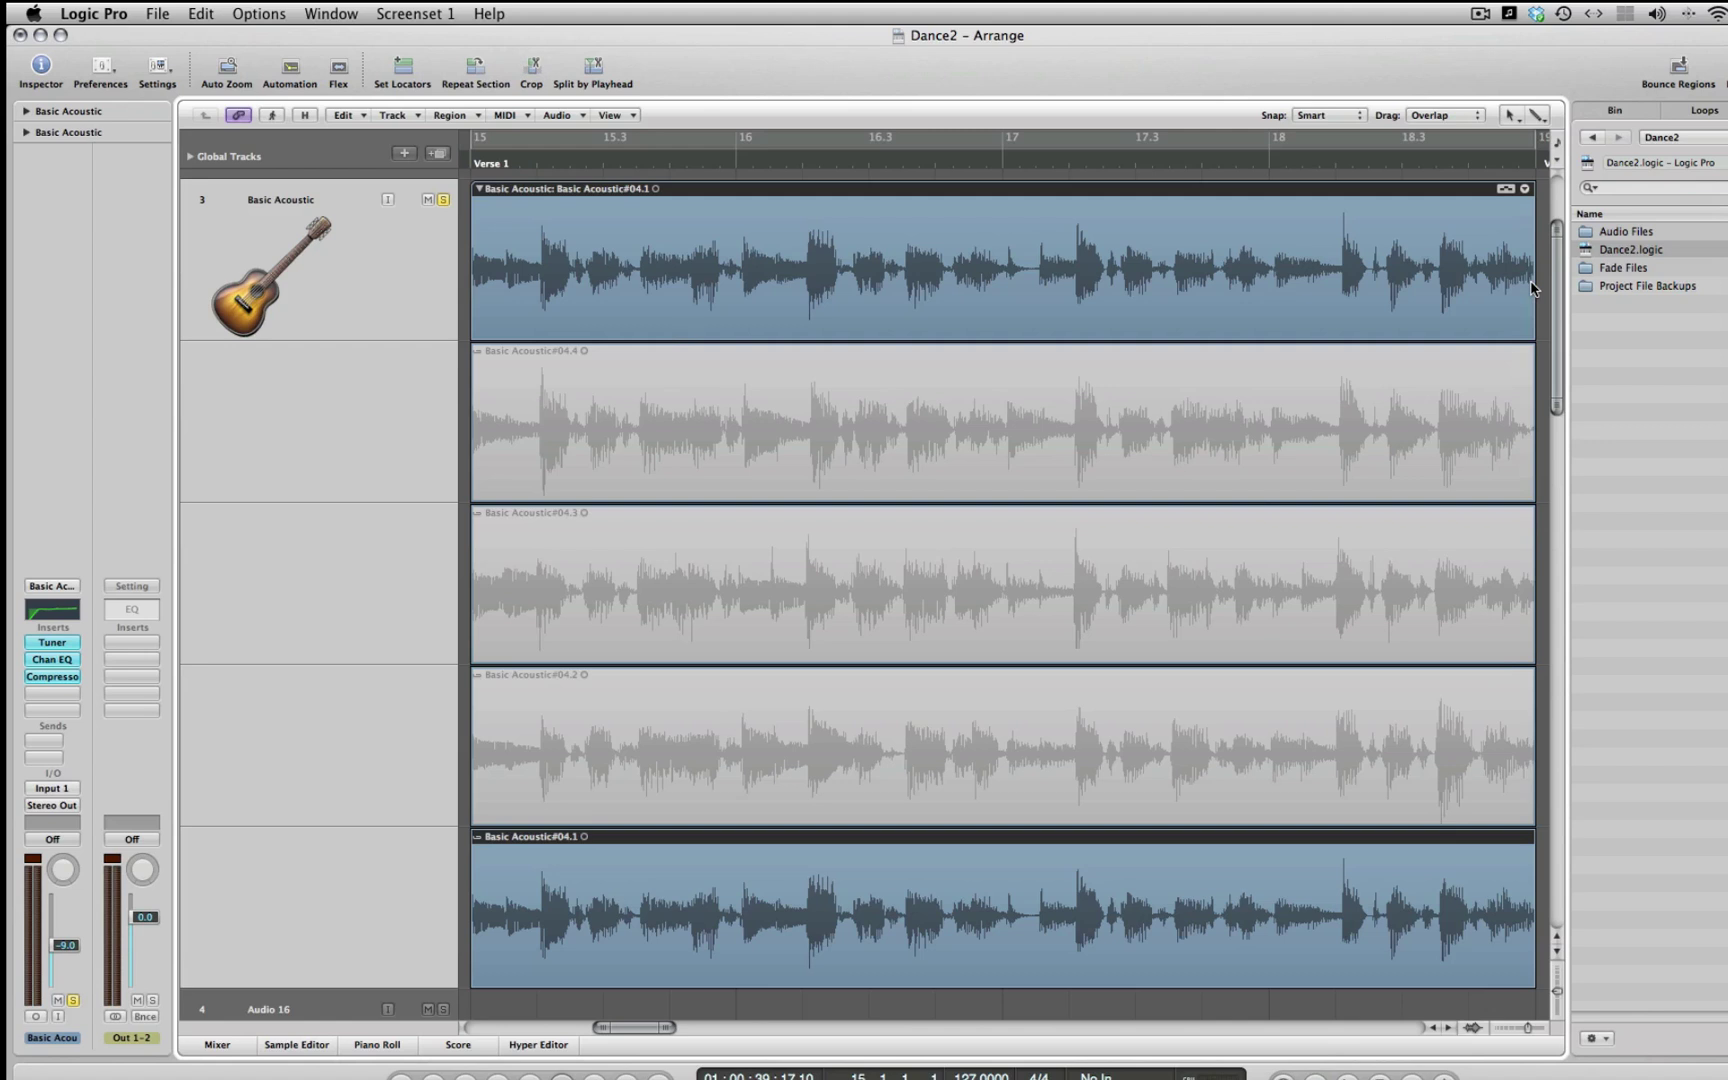
key(c)
key(space)
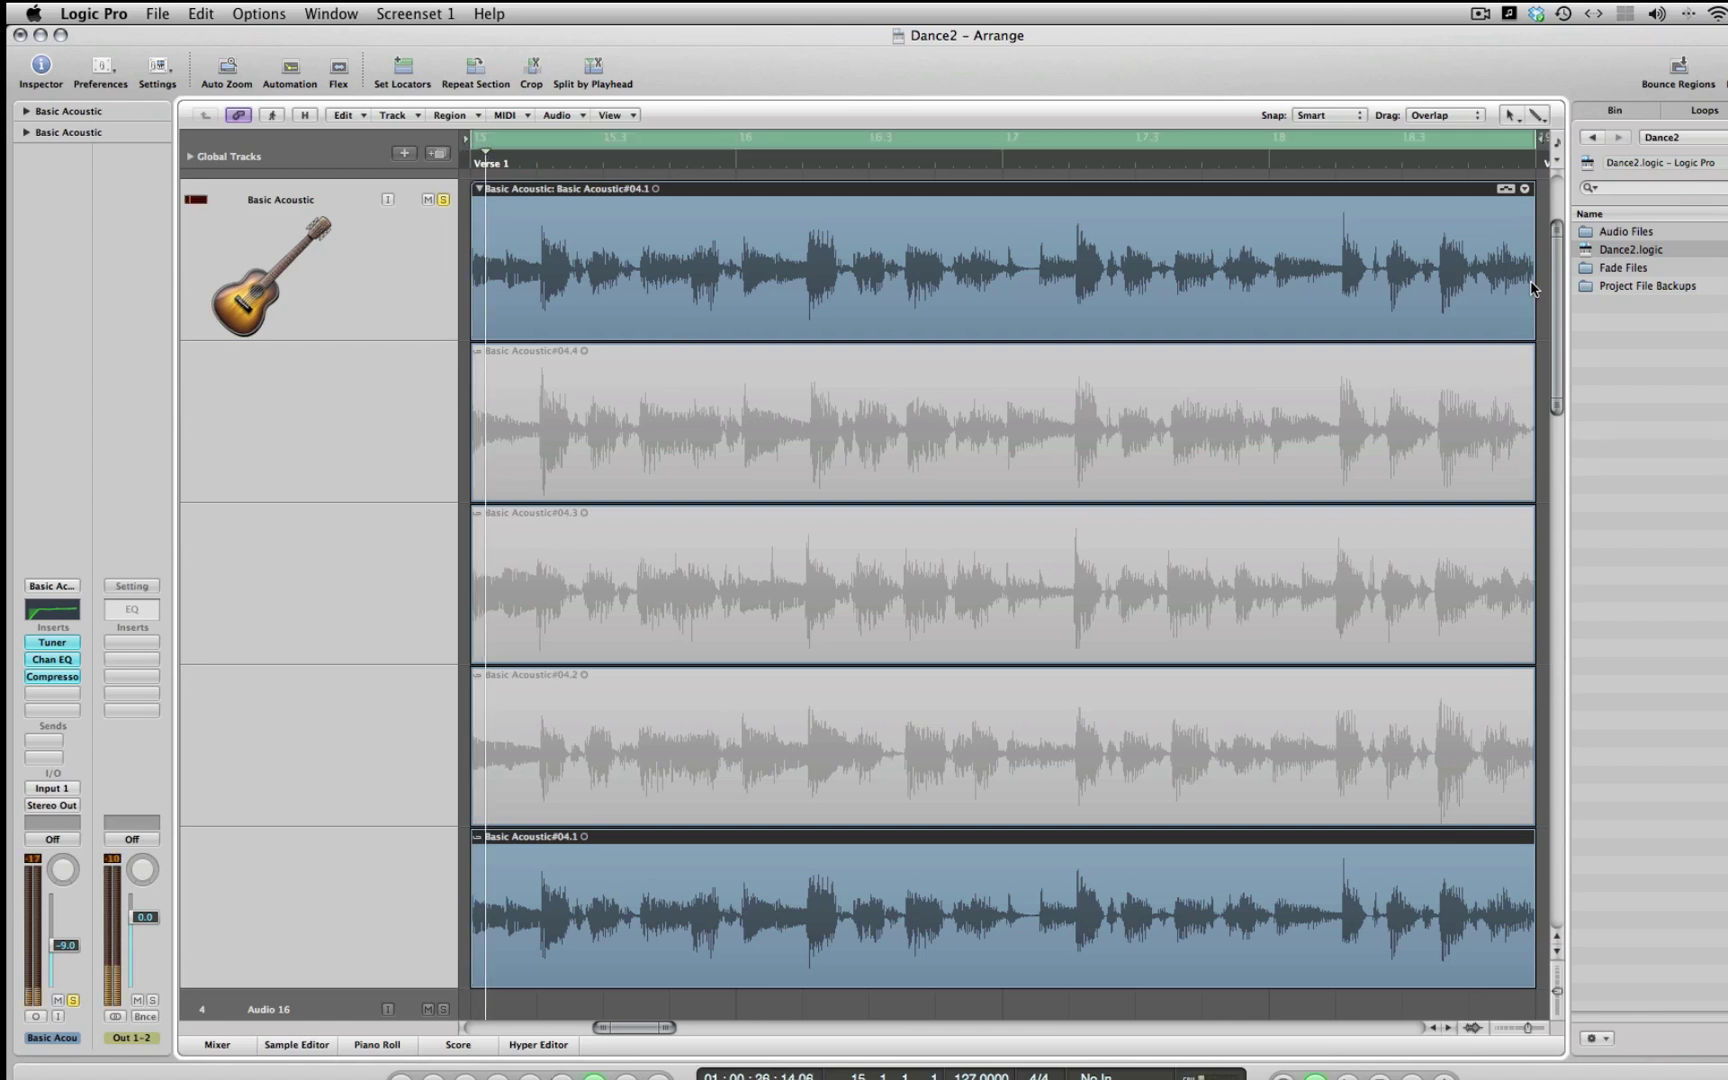
Audition Takes 2, 3 and 4 during playback, then settle on Take 1.
click(1524, 190)
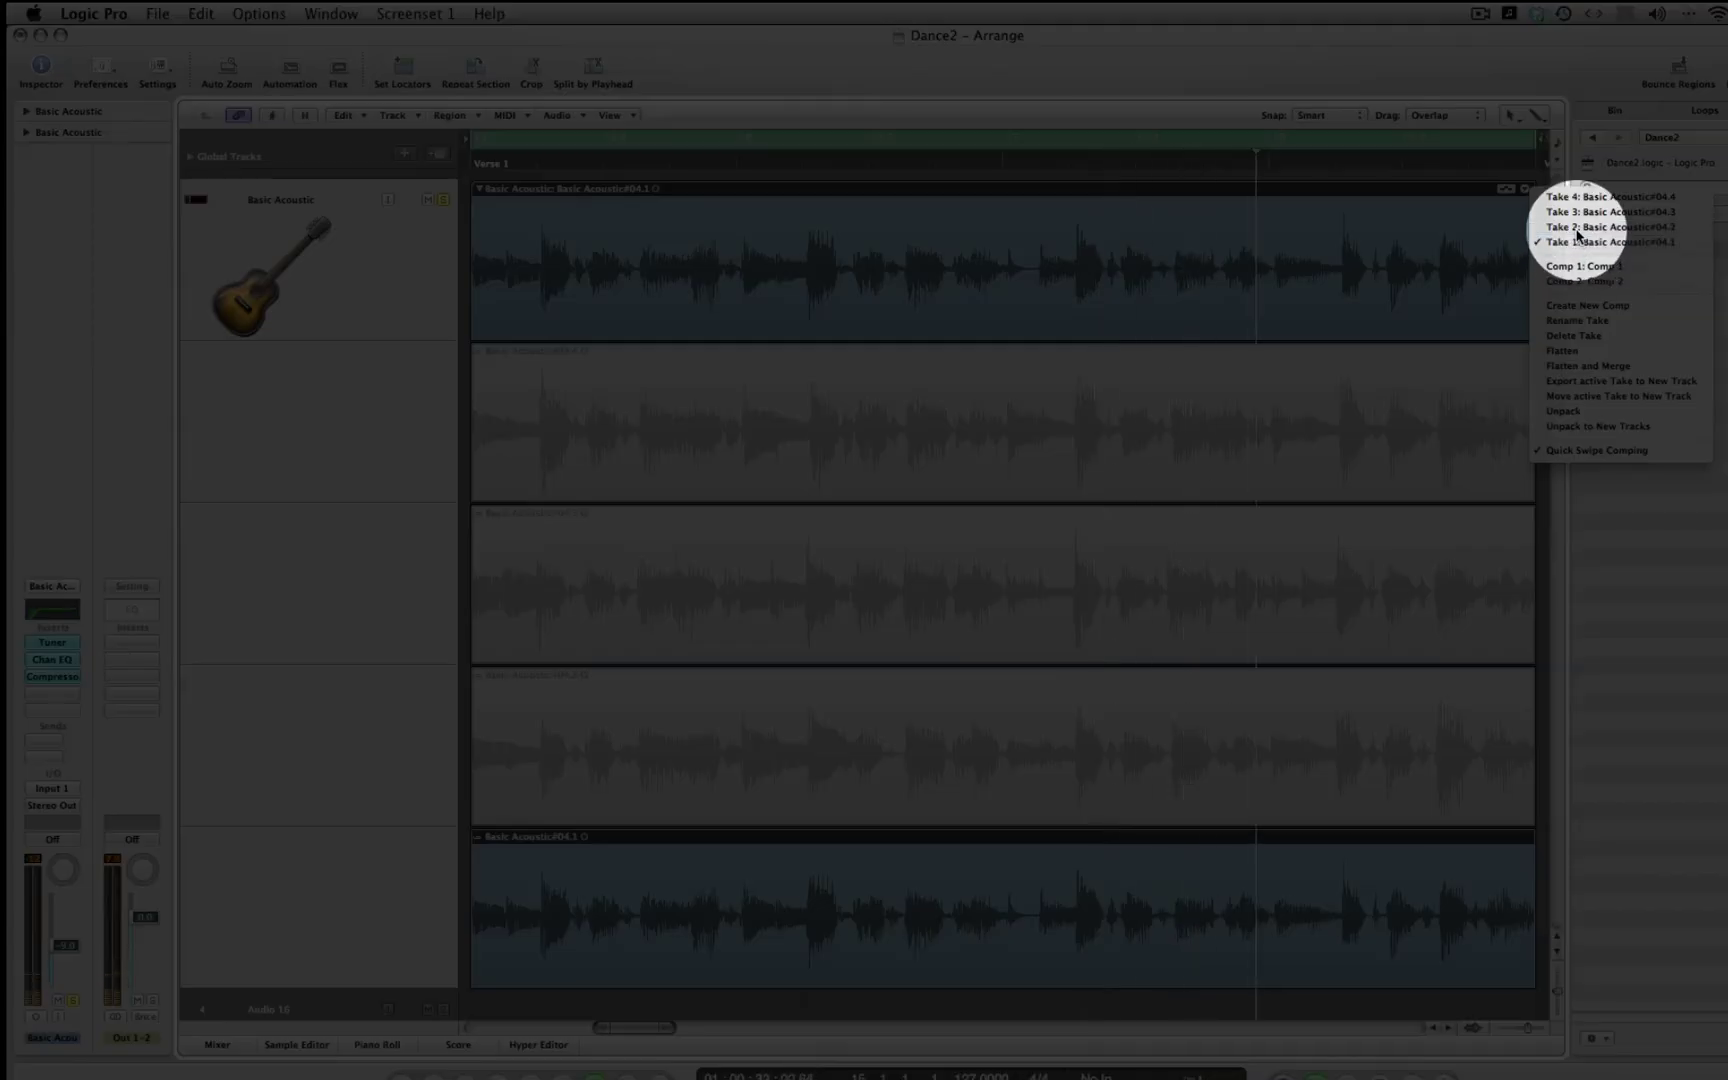
click(1578, 228)
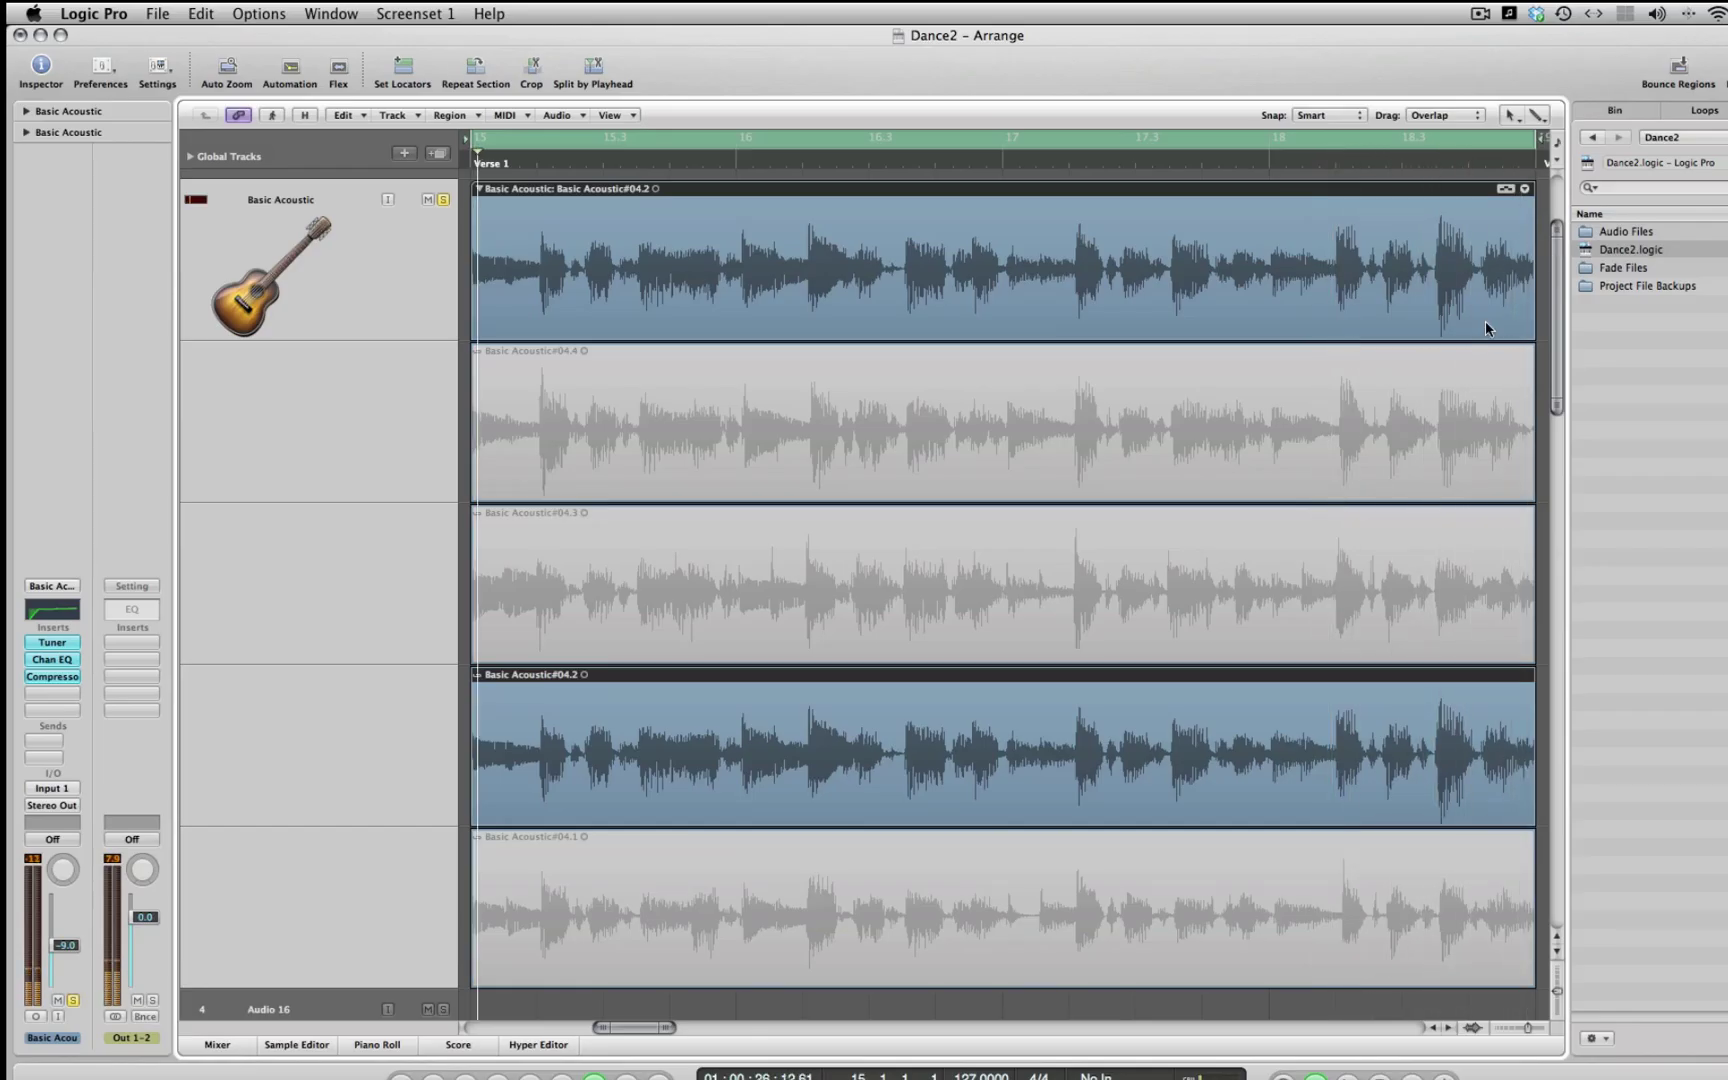
click(1524, 189)
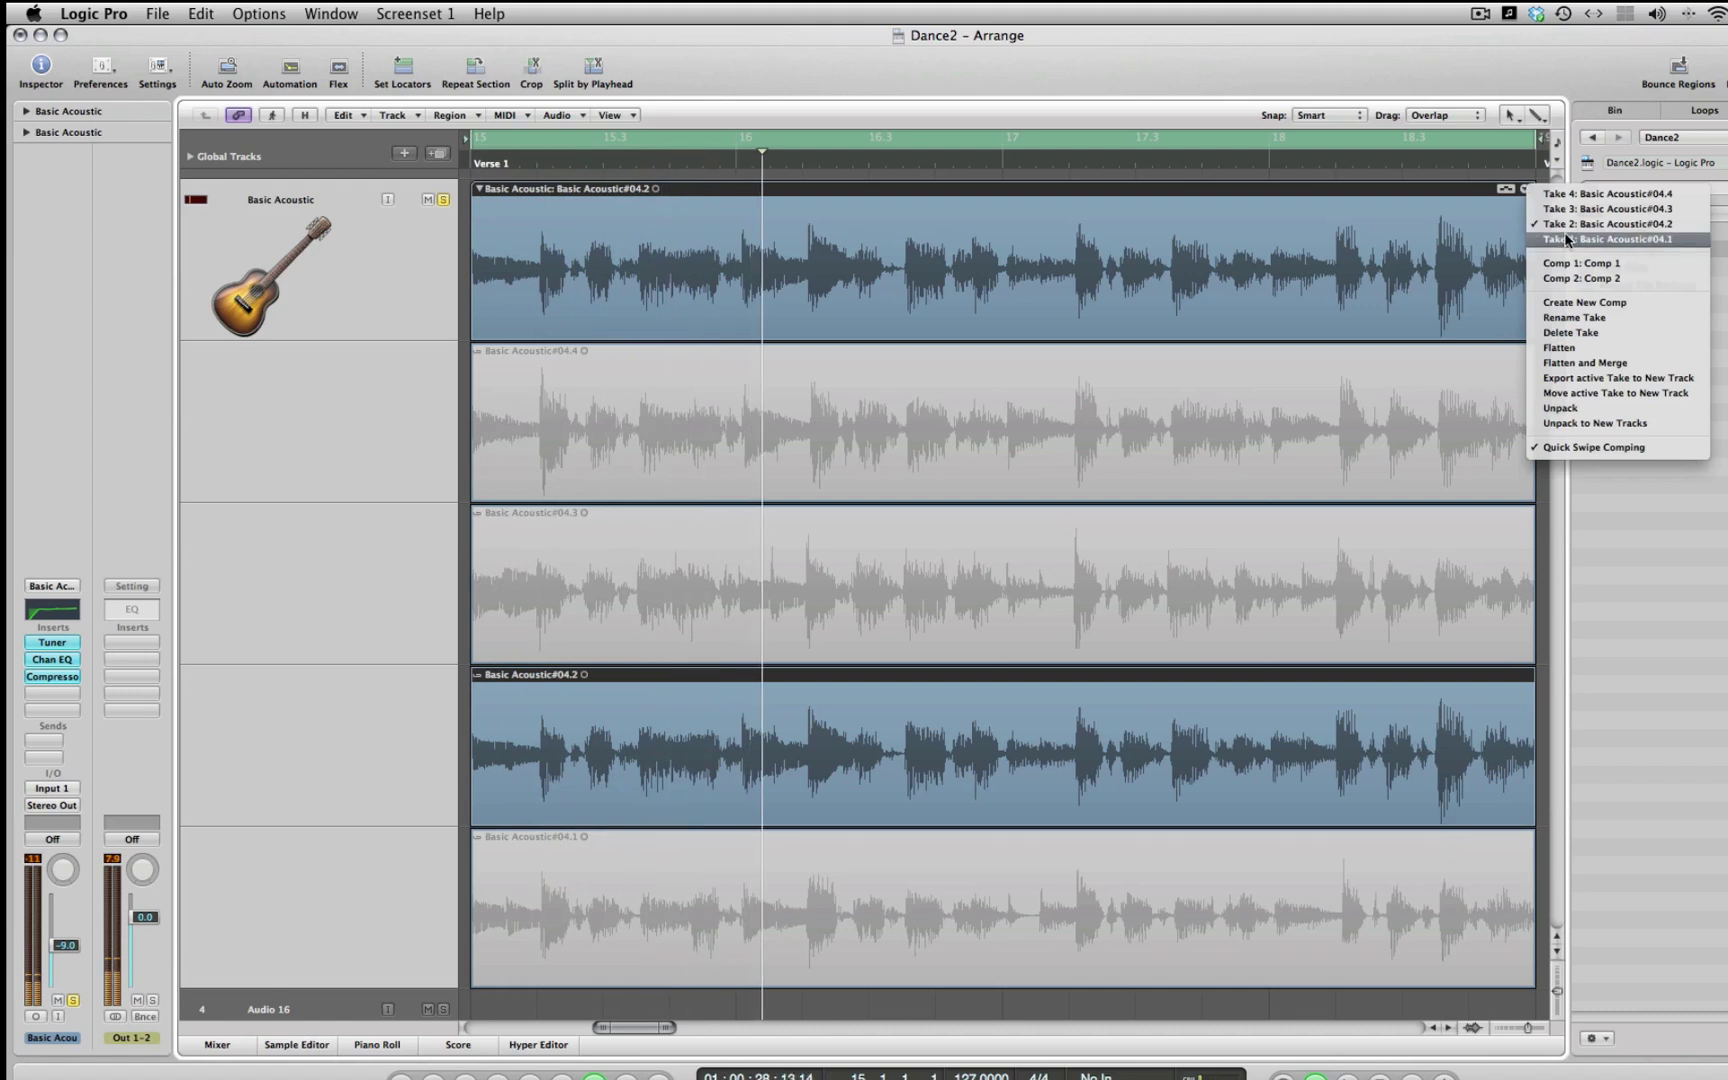
click(1600, 209)
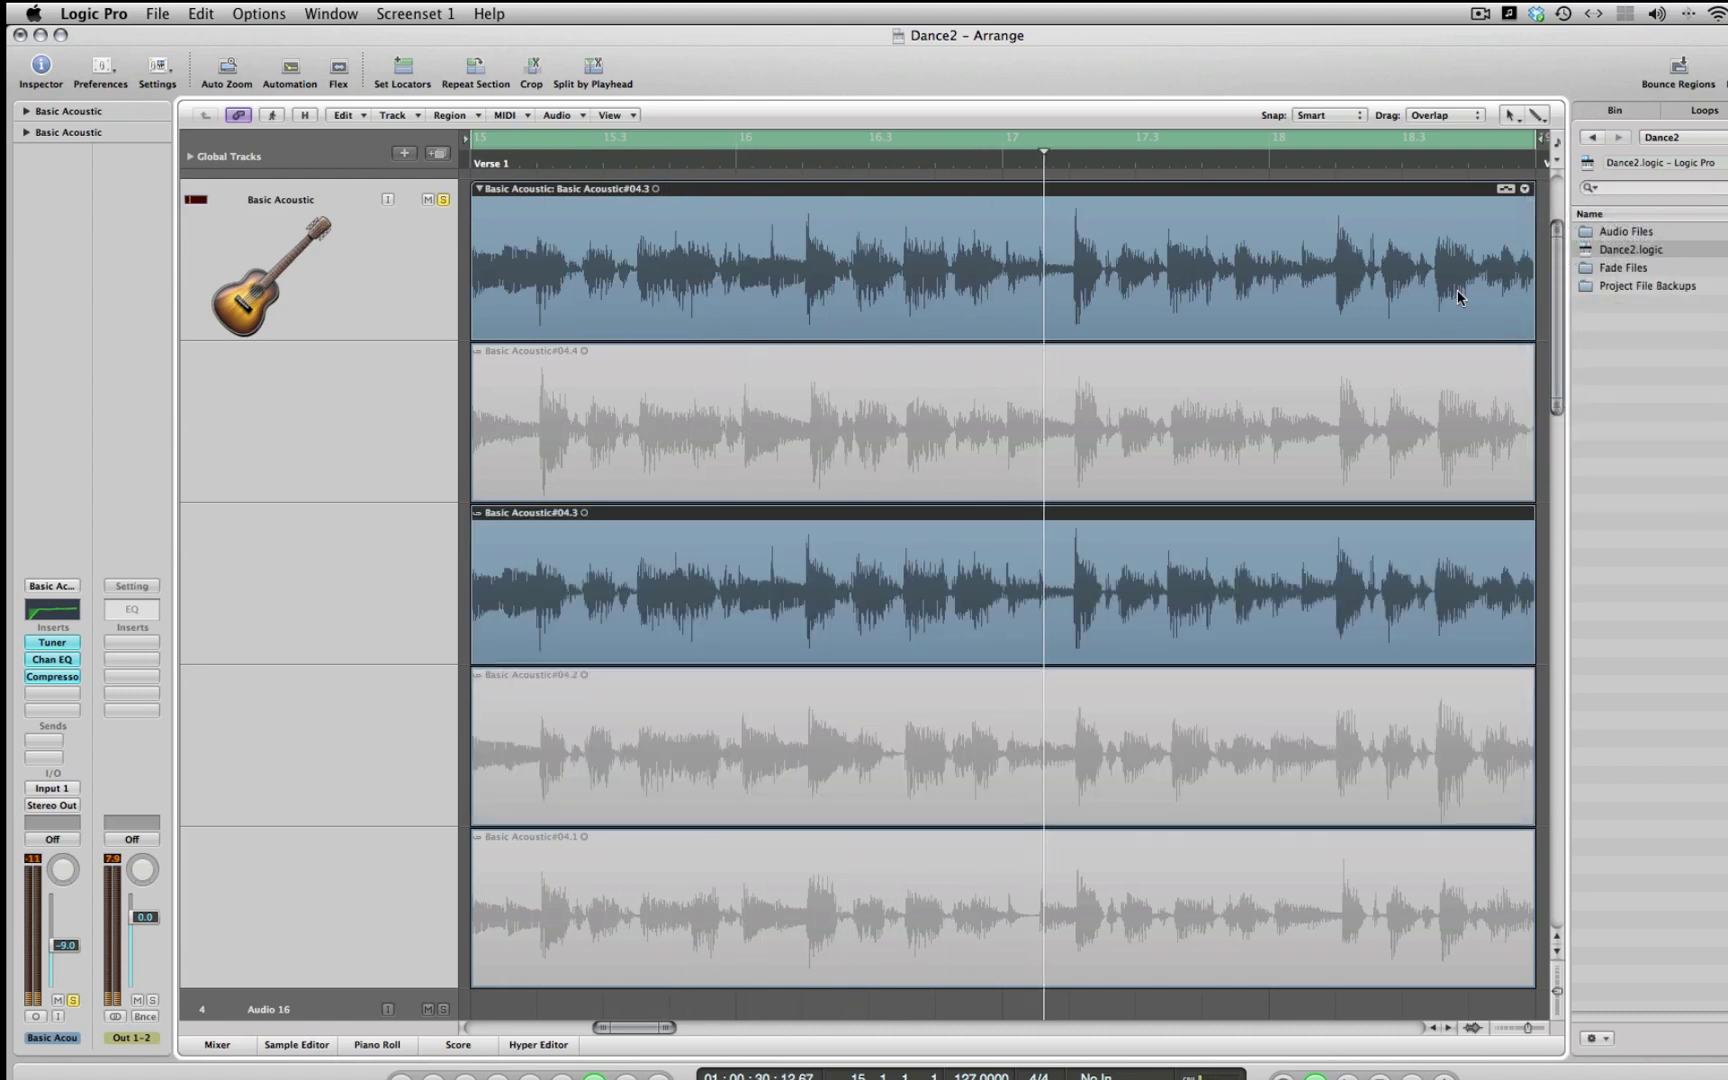
click(1524, 189)
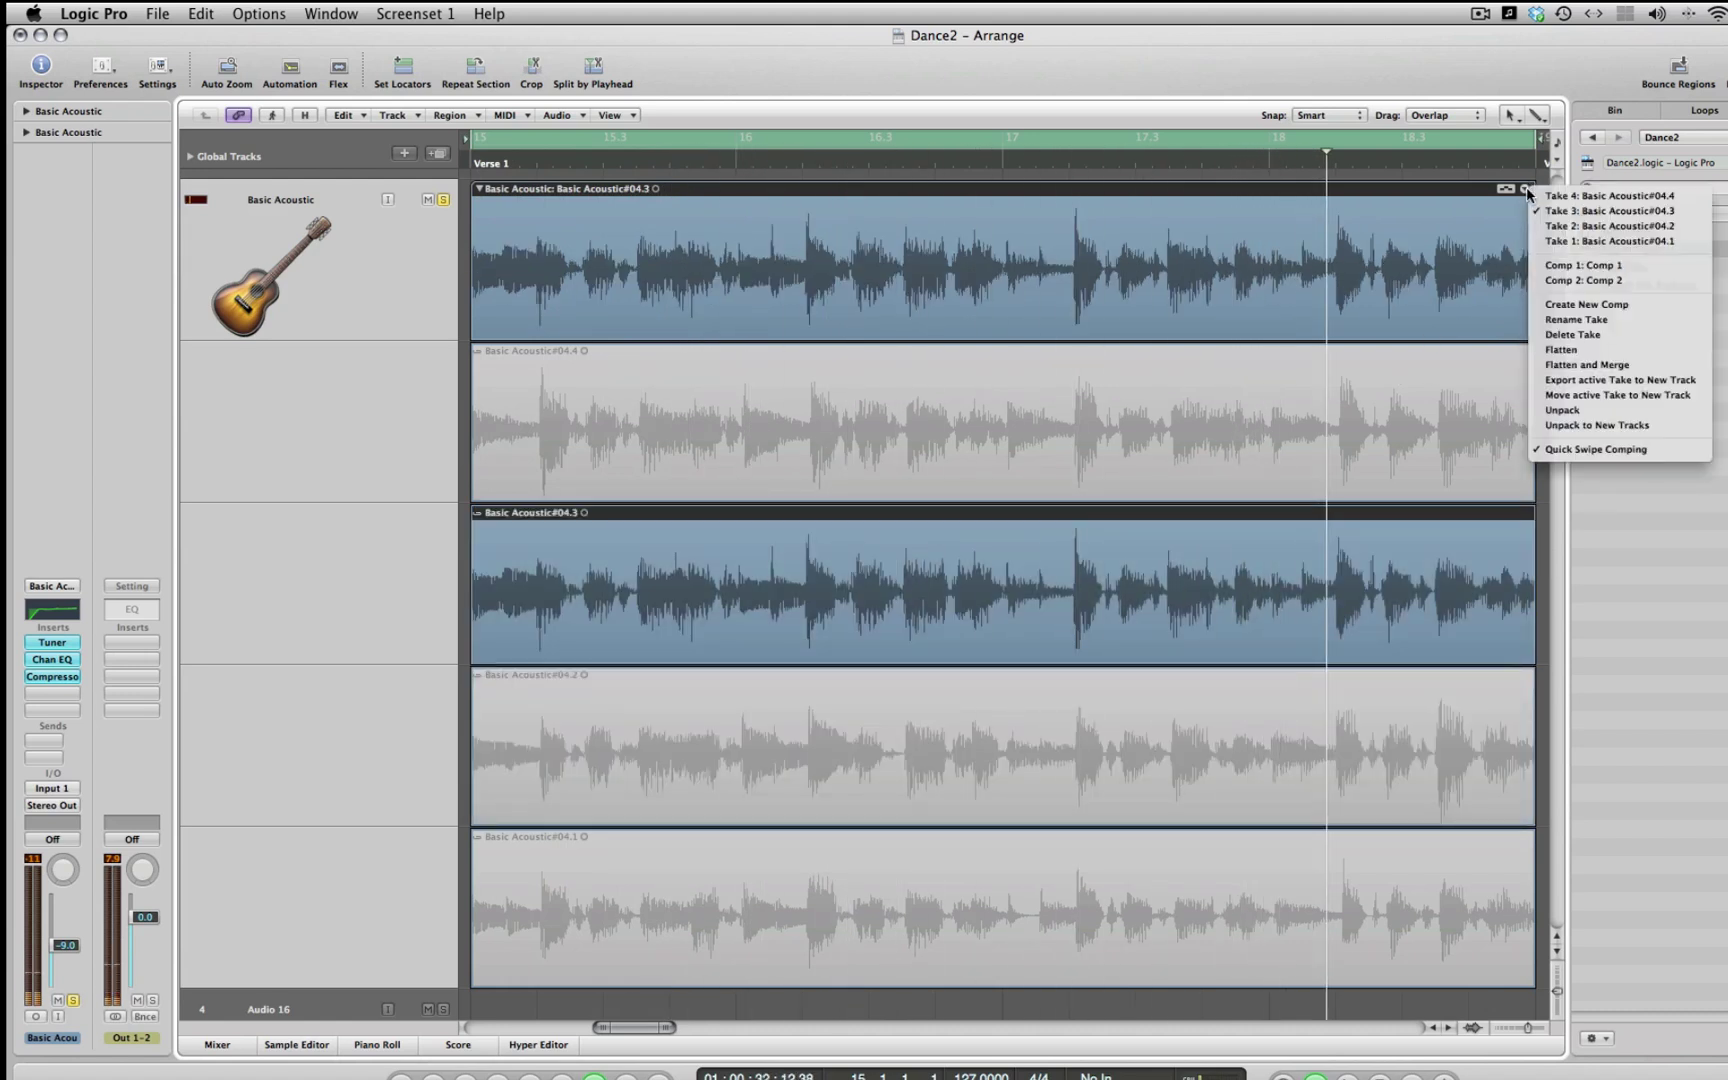
click(1545, 196)
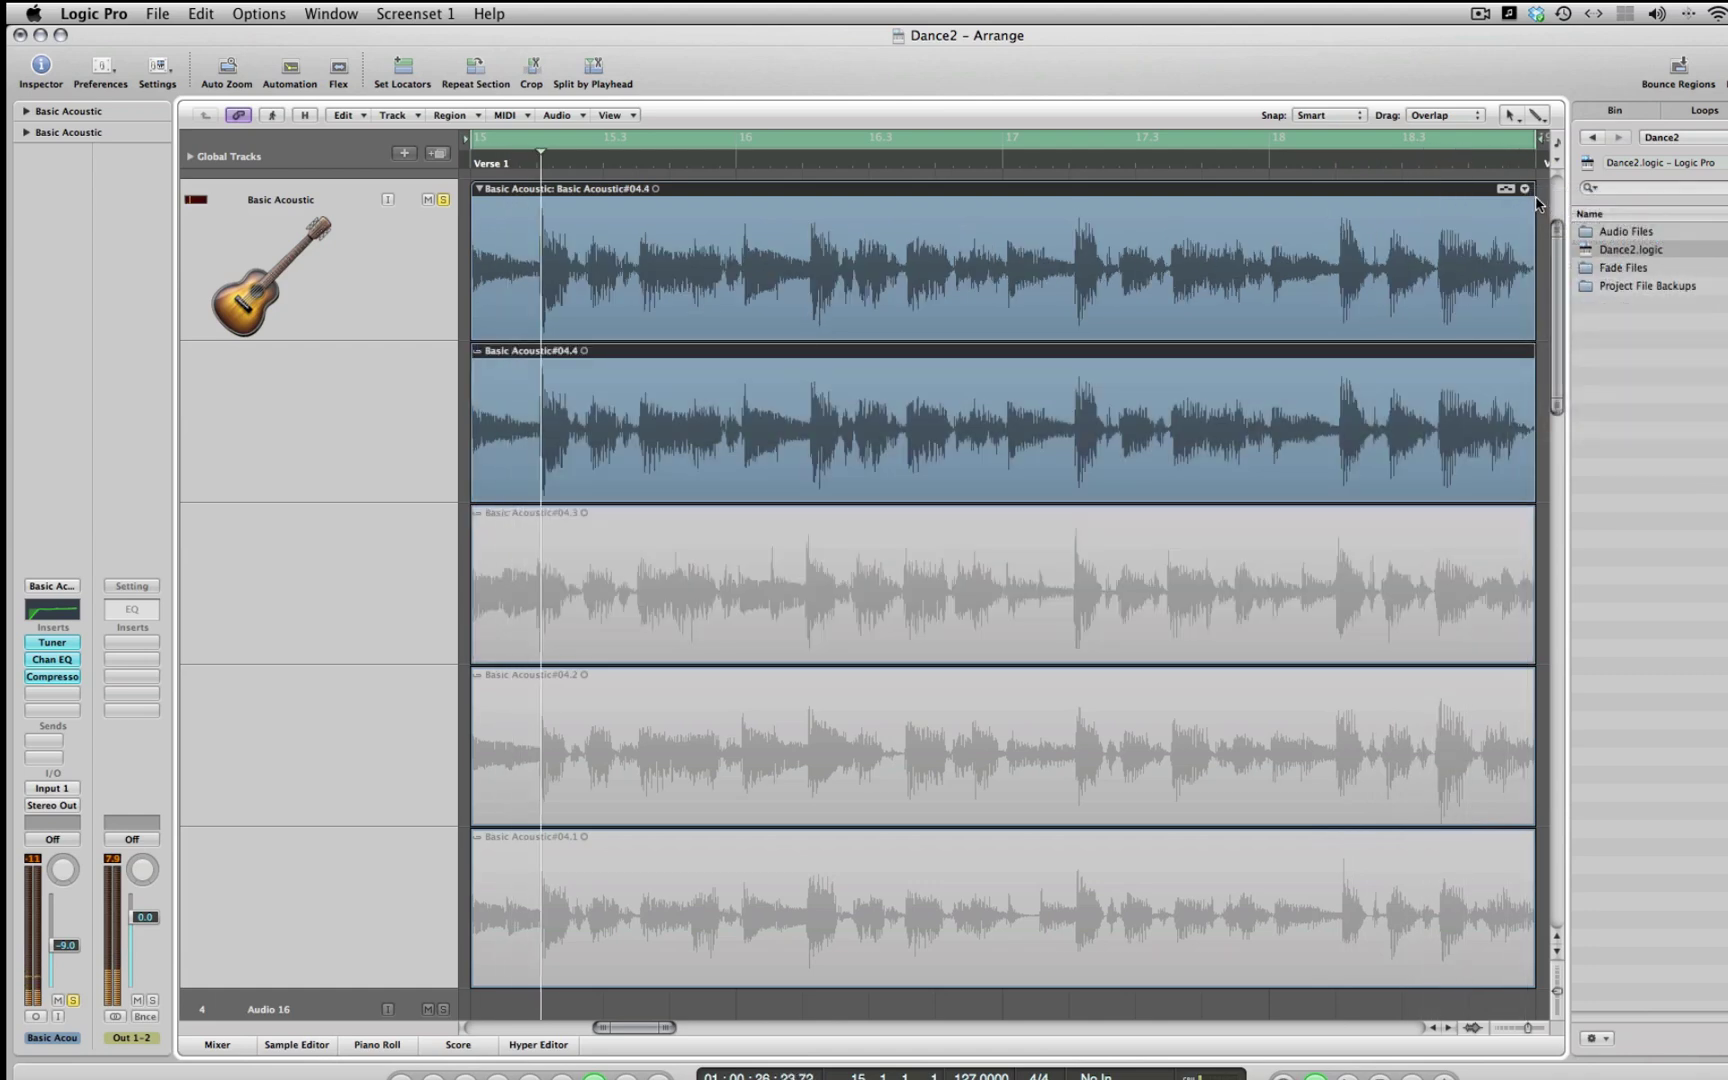
click(1525, 189)
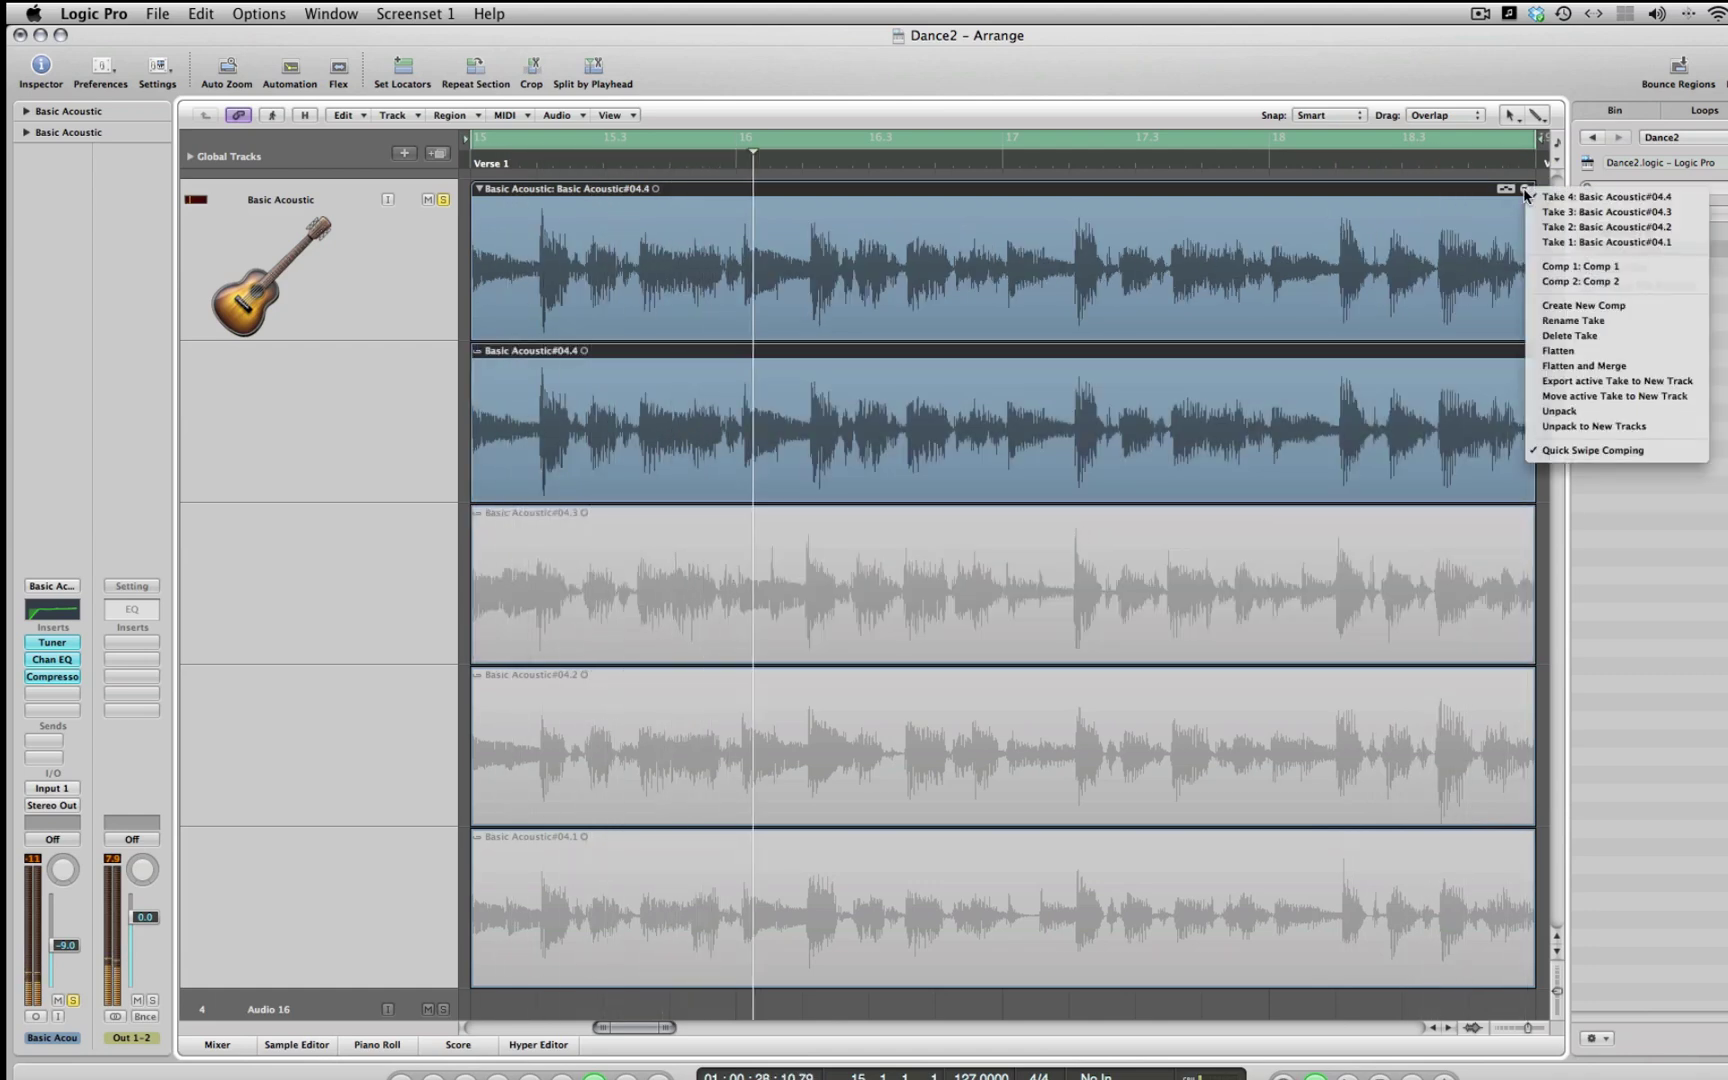
click(1545, 243)
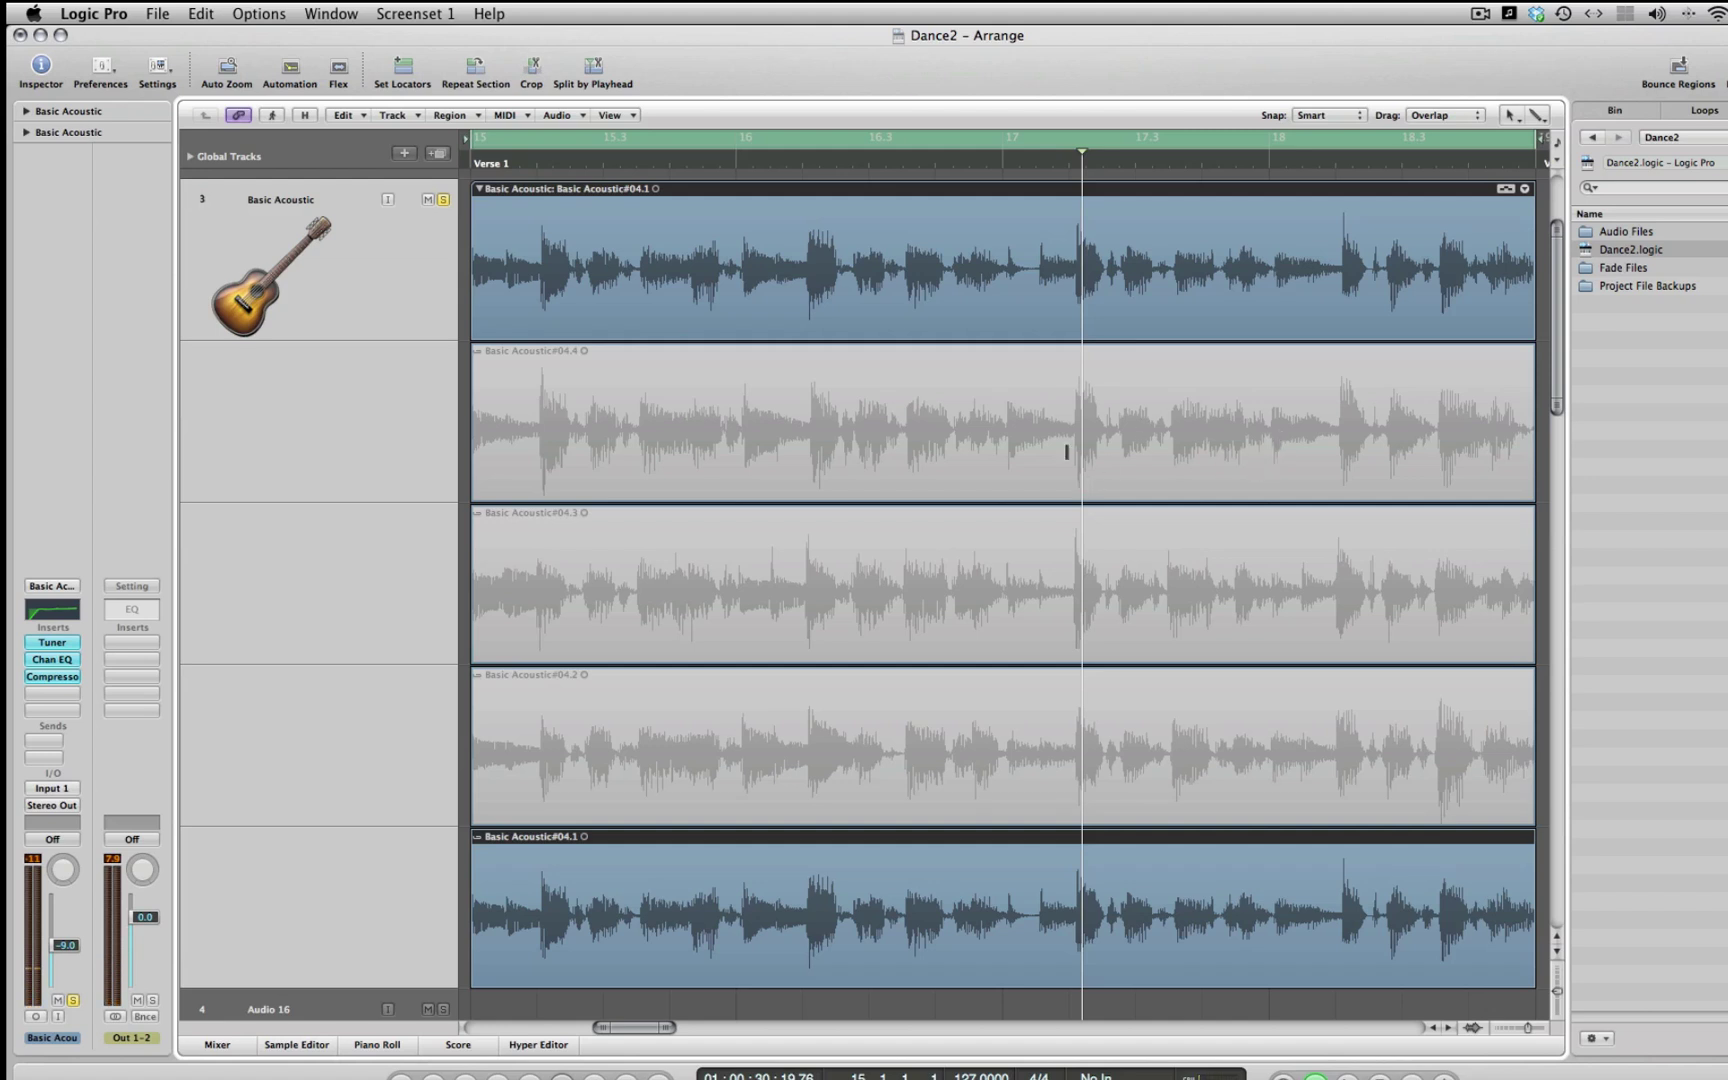
click(1525, 190)
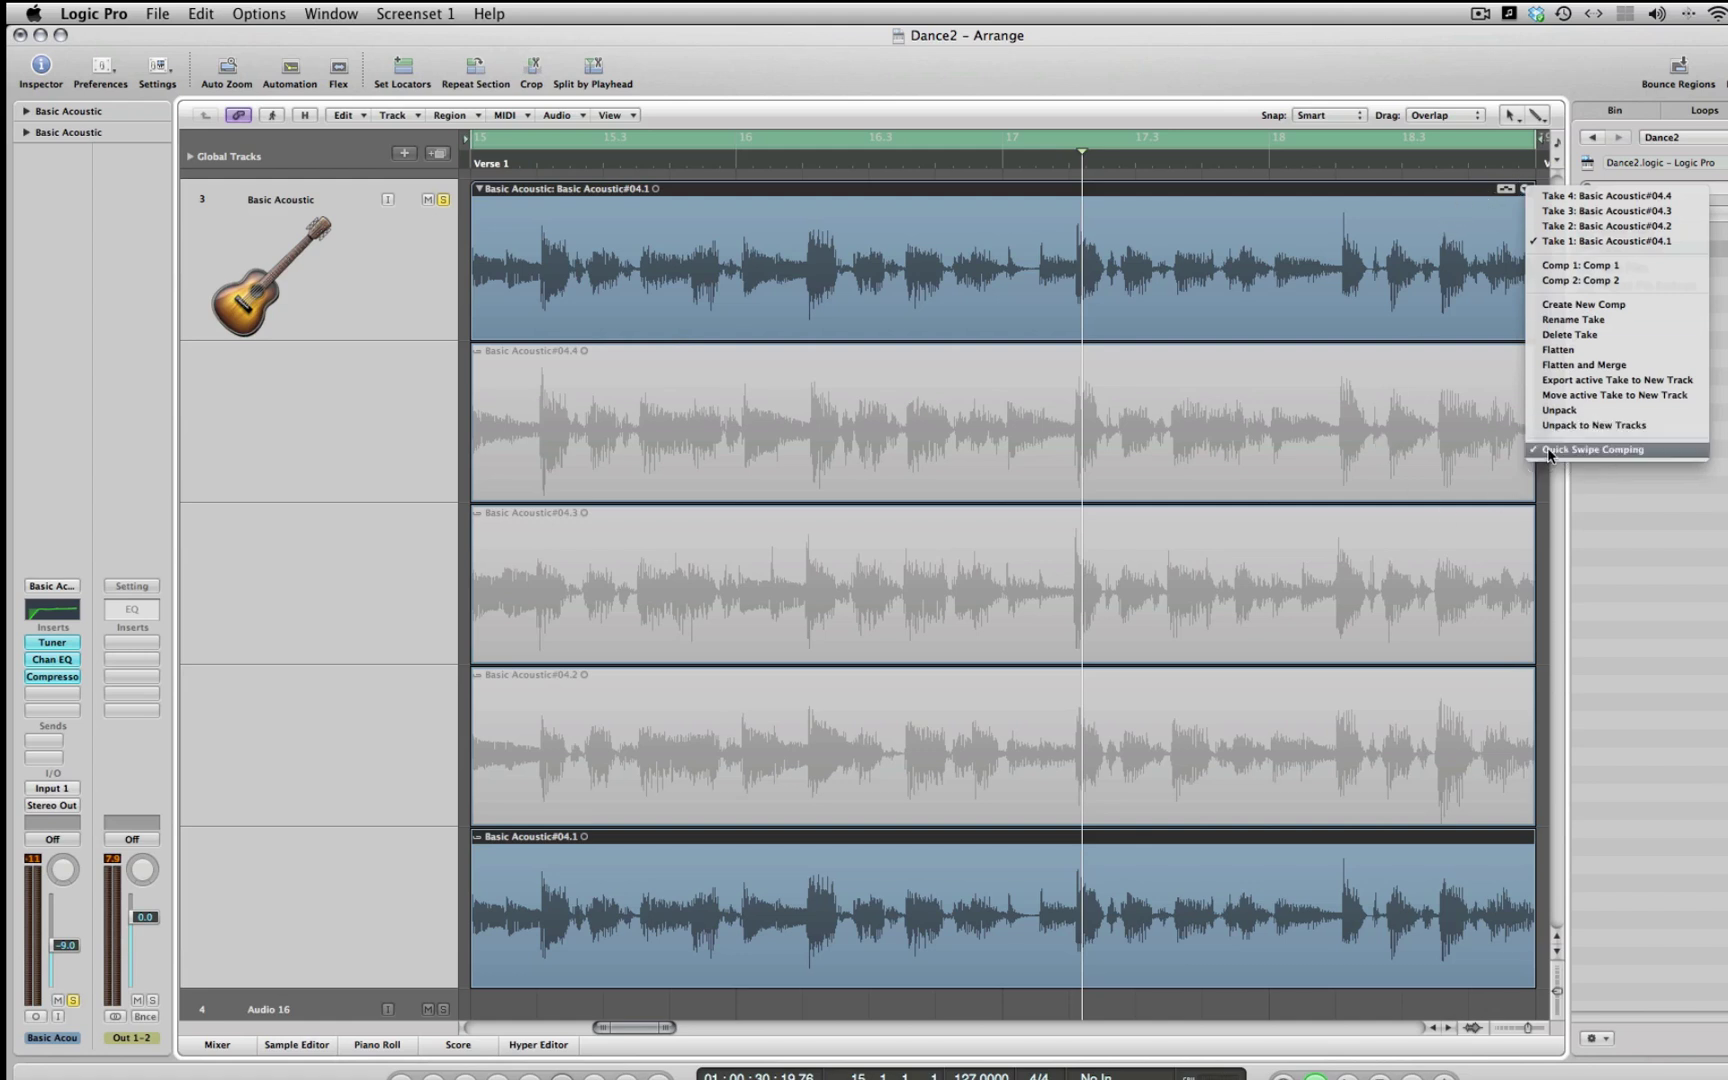
click(1421, 491)
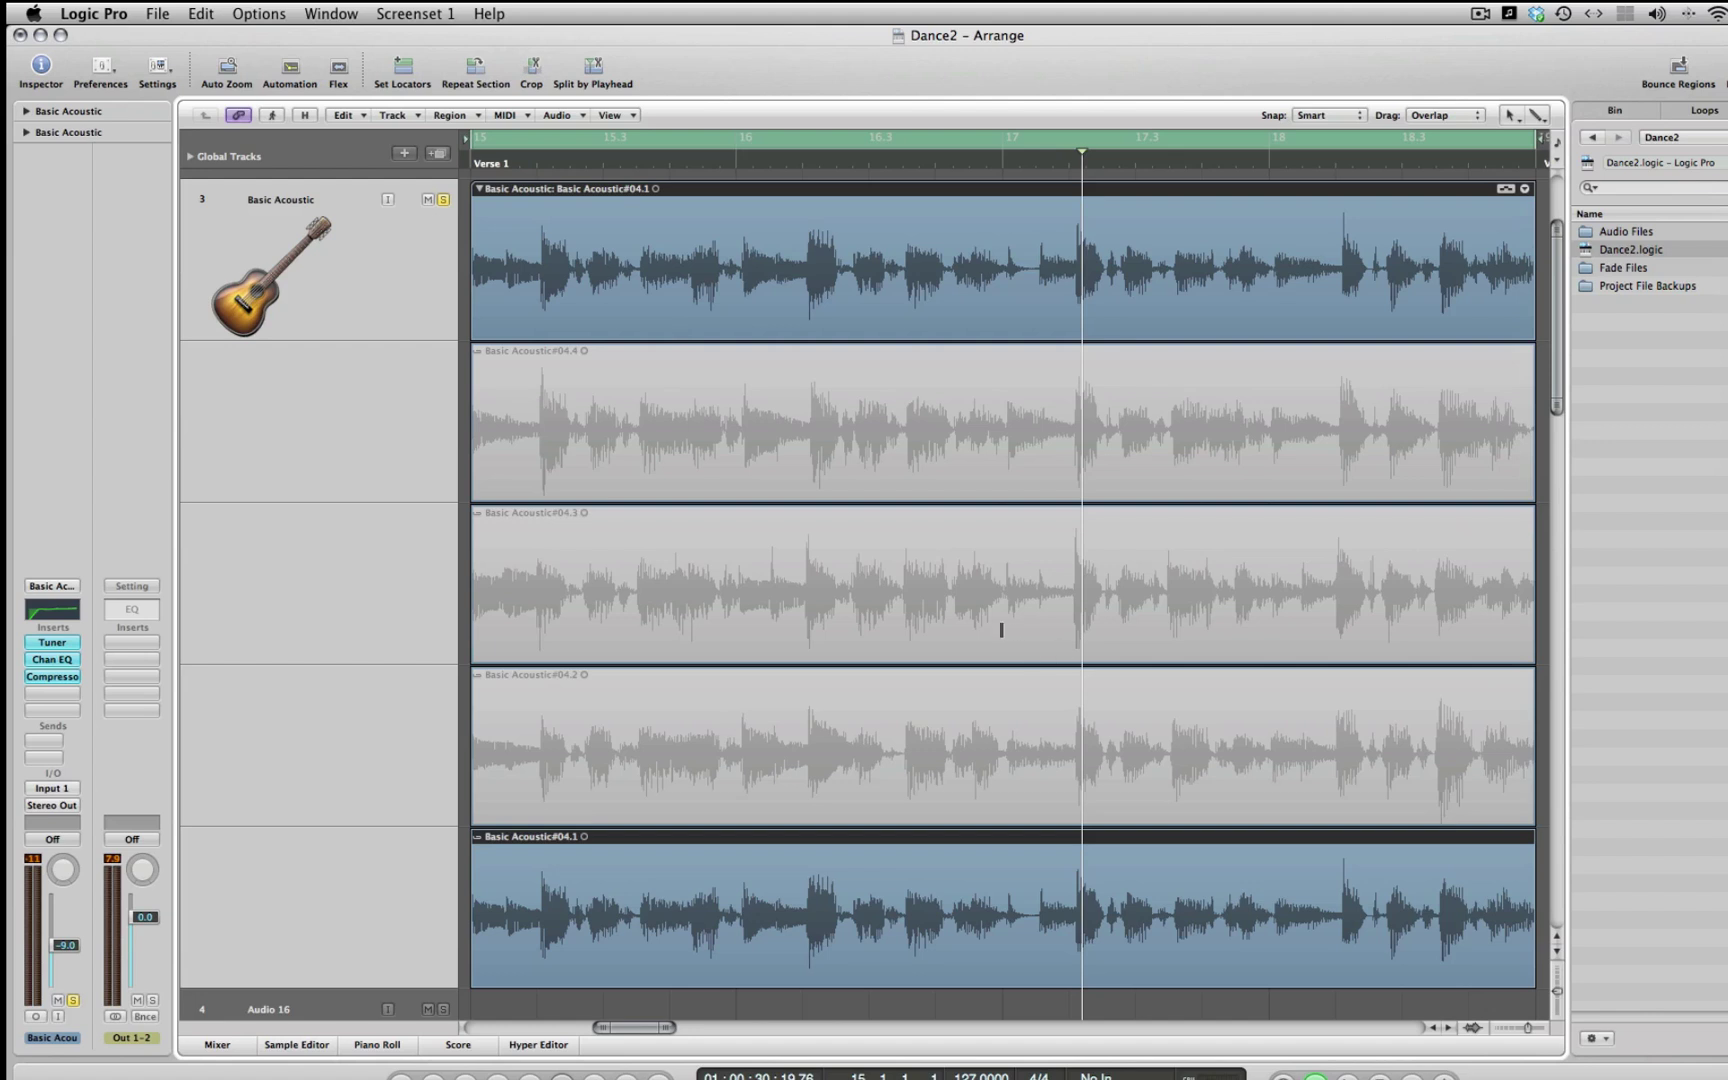
Try swiping a section of take 04.3, then reset to Take 1 and play from the start.
drag(988, 617, 1160, 640)
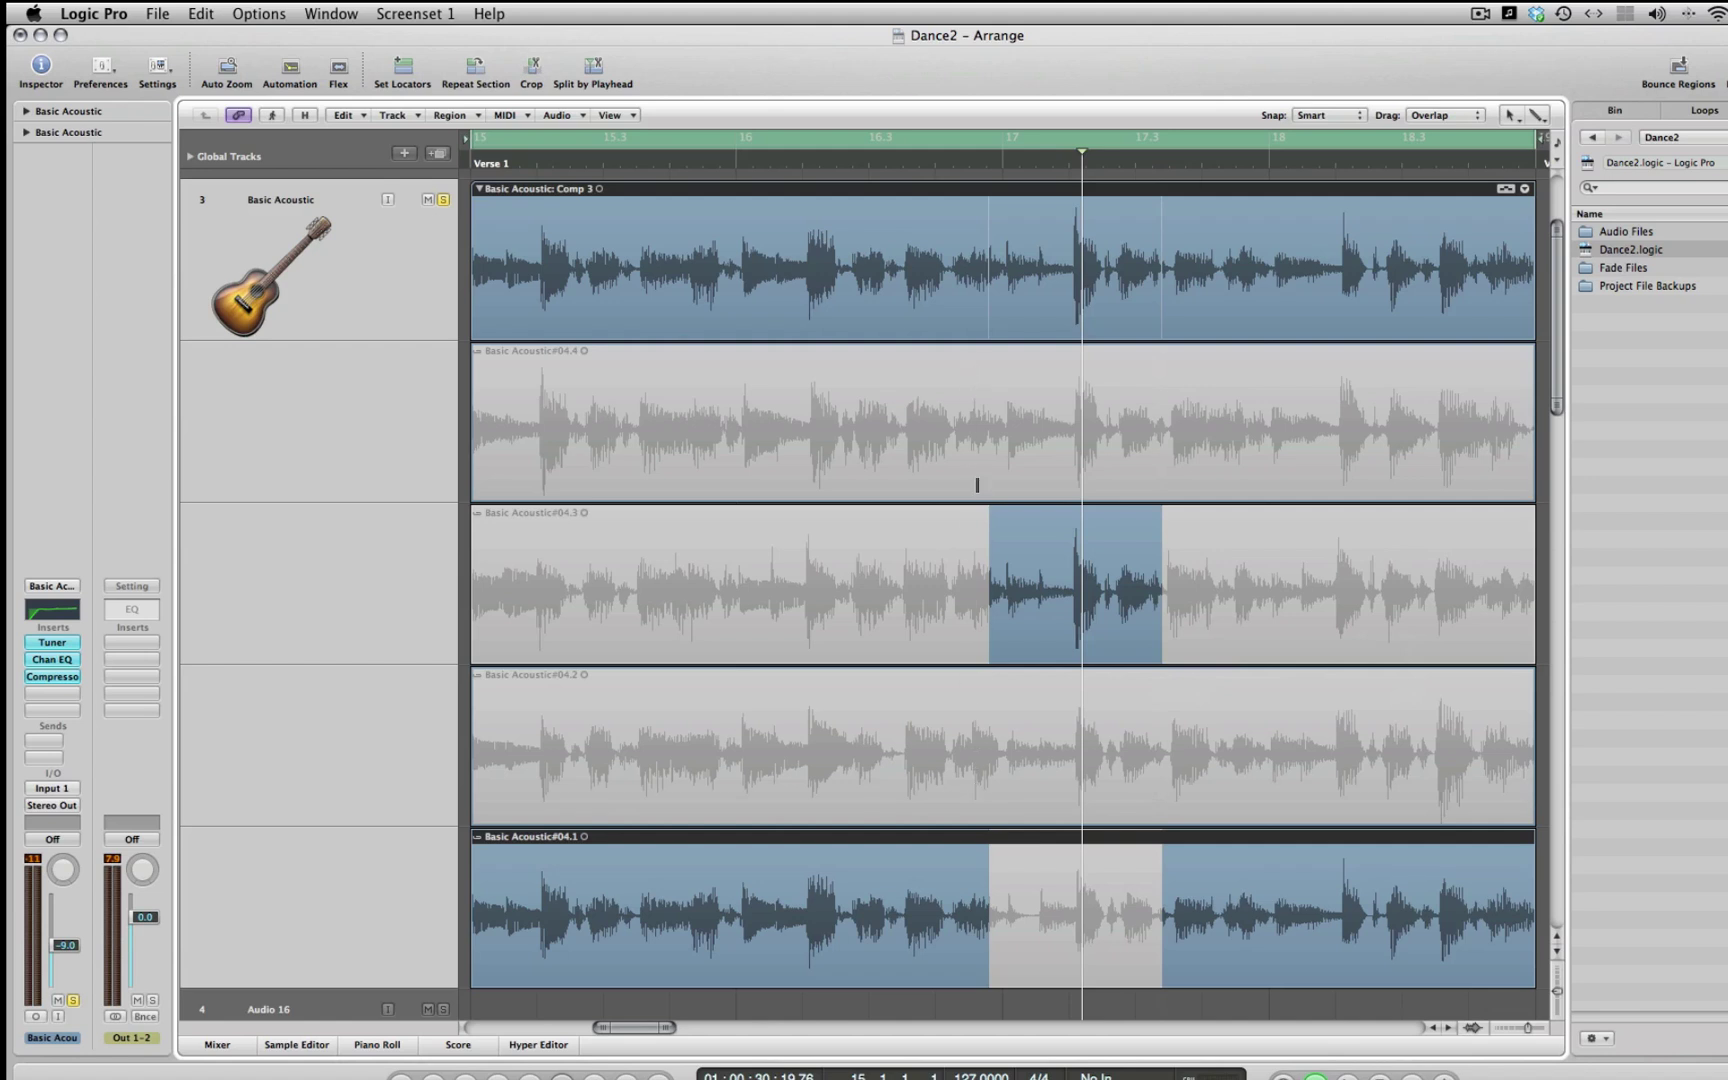
click(1526, 192)
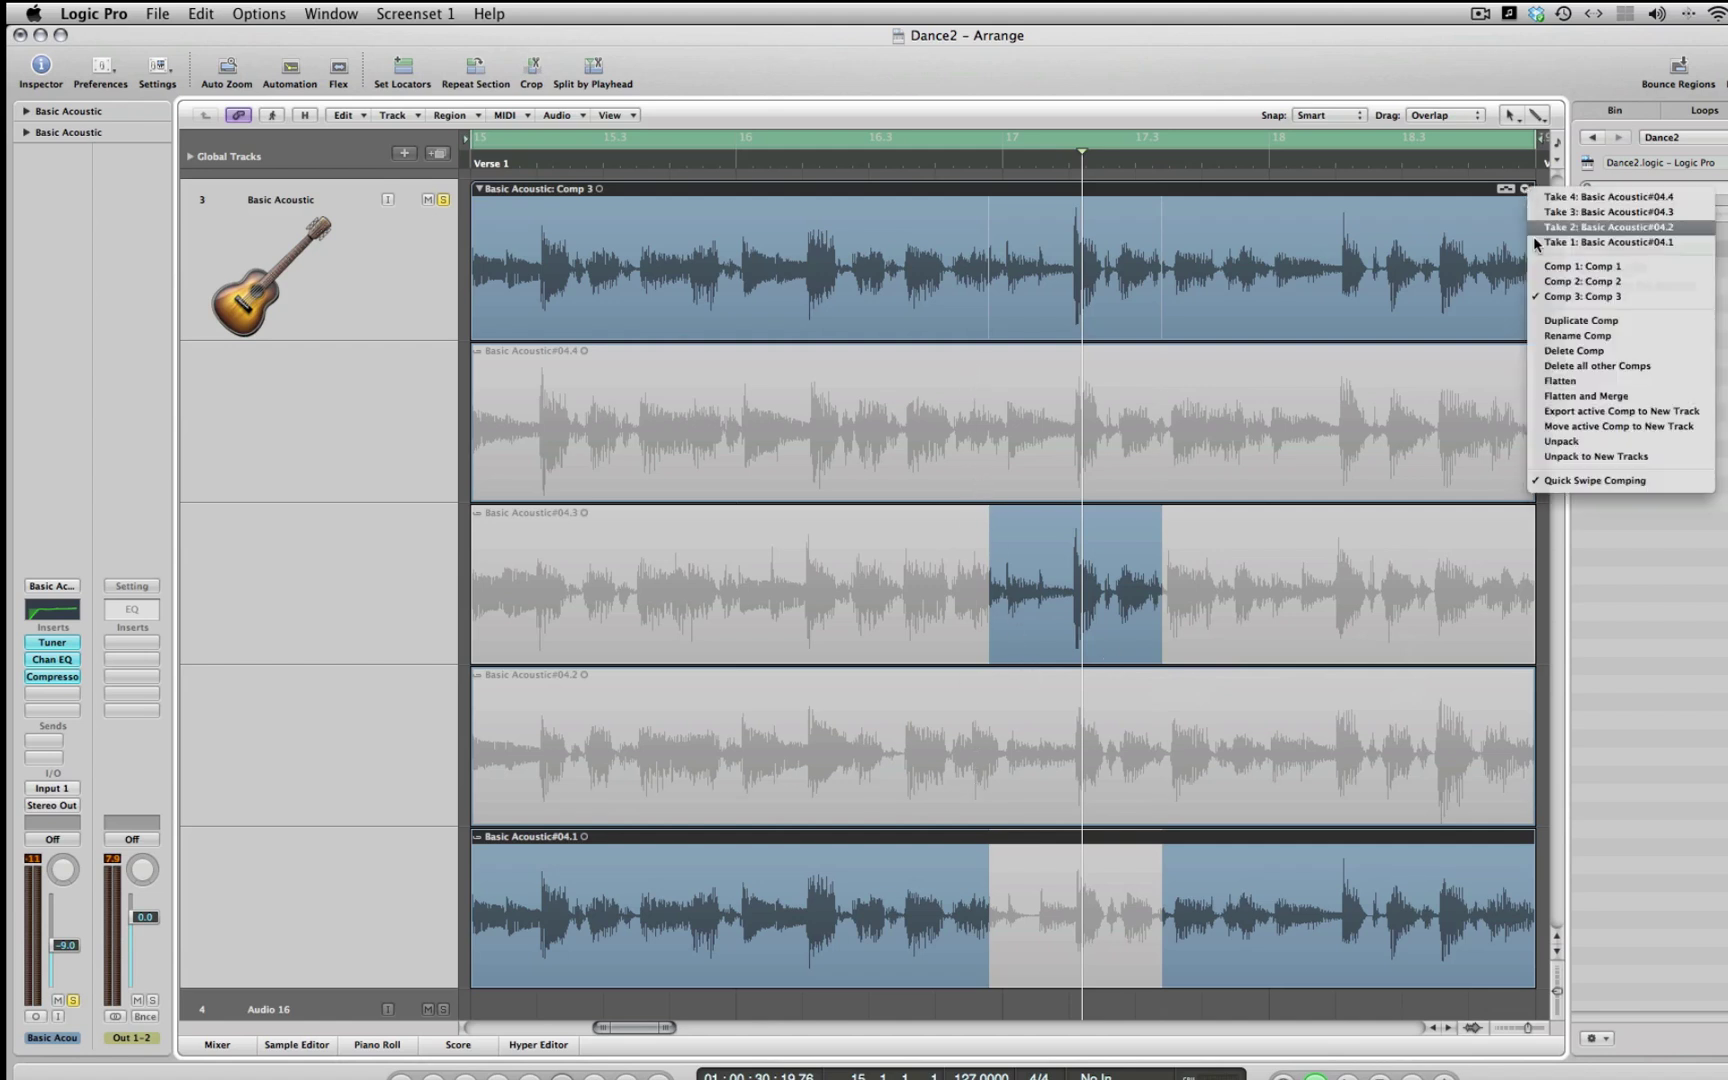
click(1606, 242)
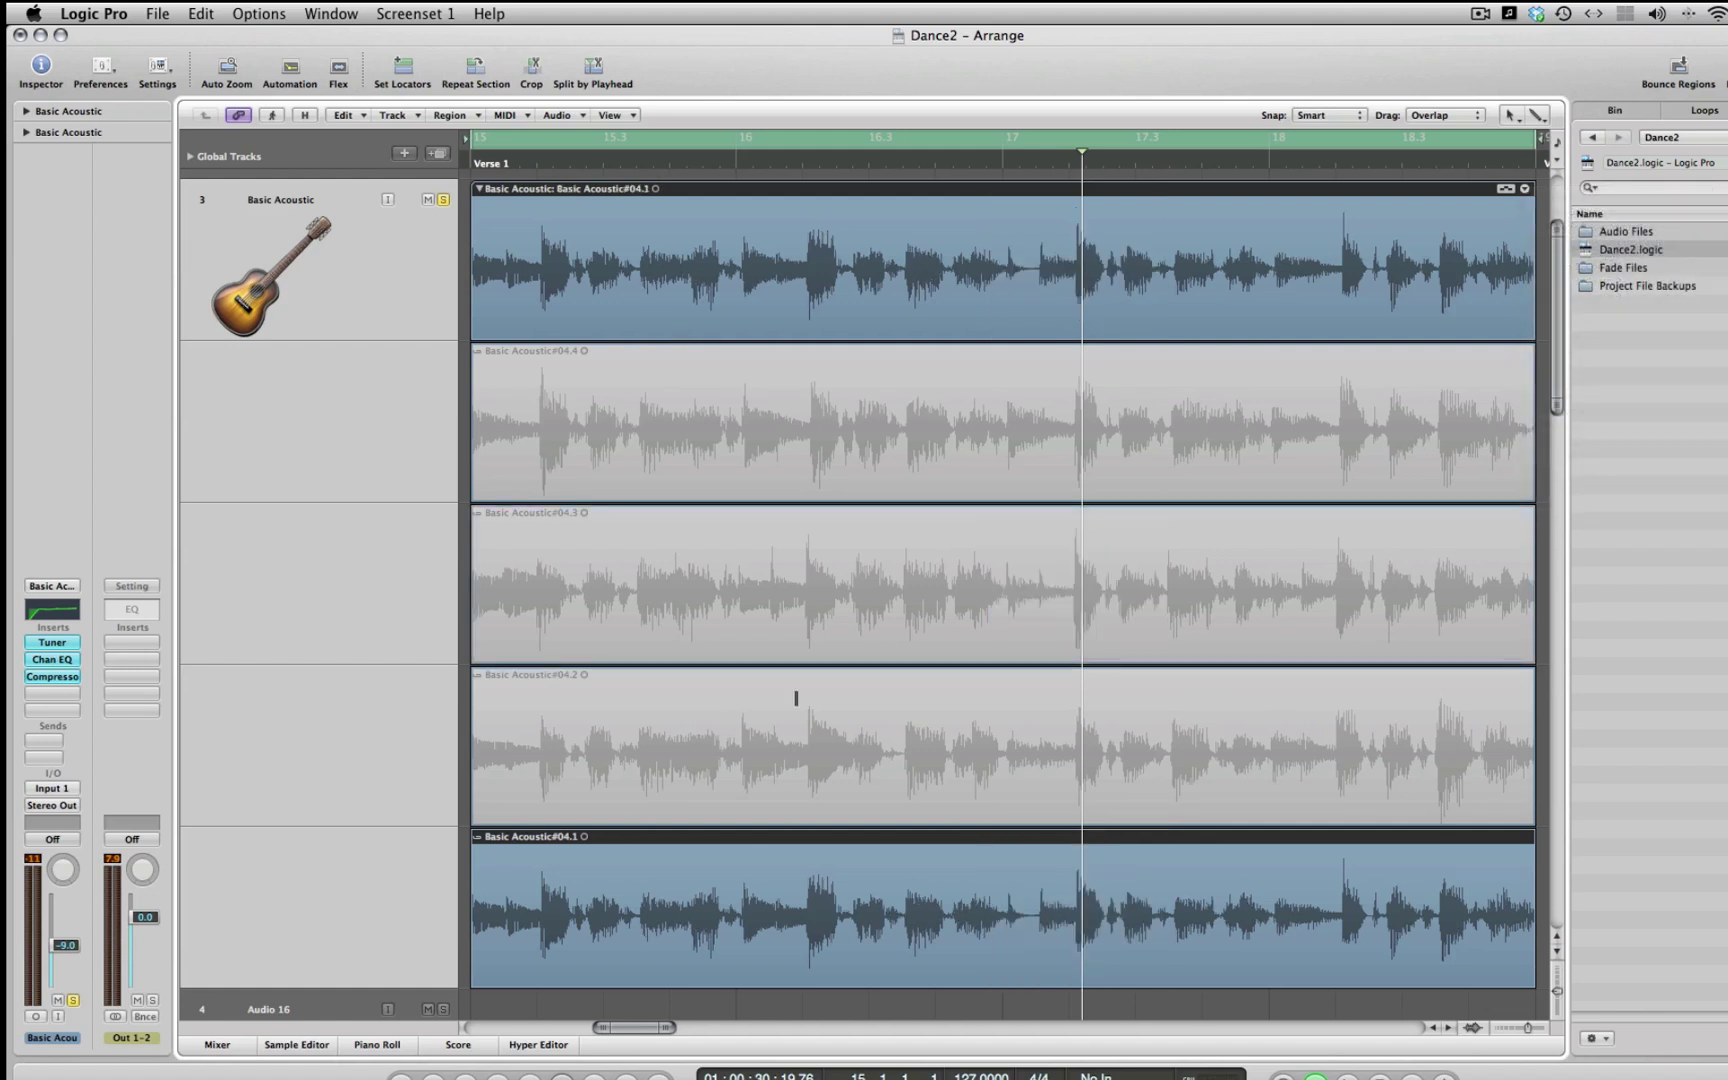
key(shift+Return)
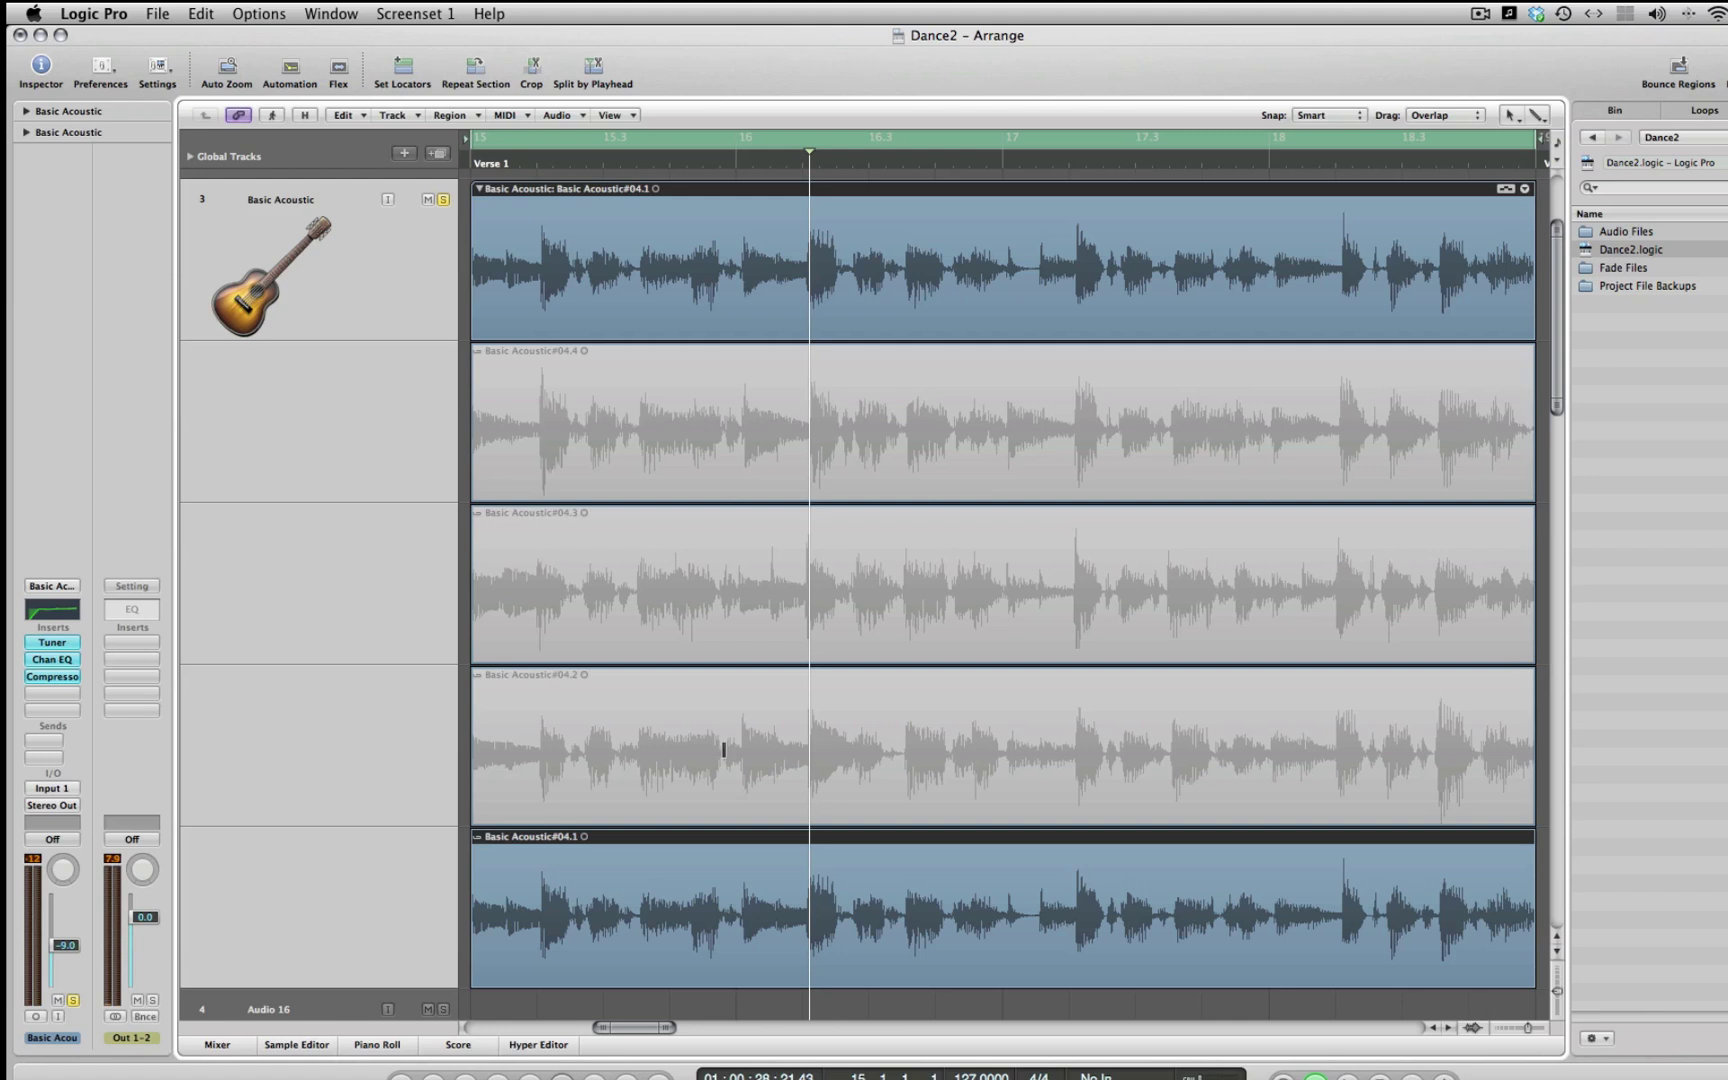
Swipe sections of takes 04.2, 04.3 and 04.4 into Comp 4, auditioning after each.
drag(723, 749, 806, 747)
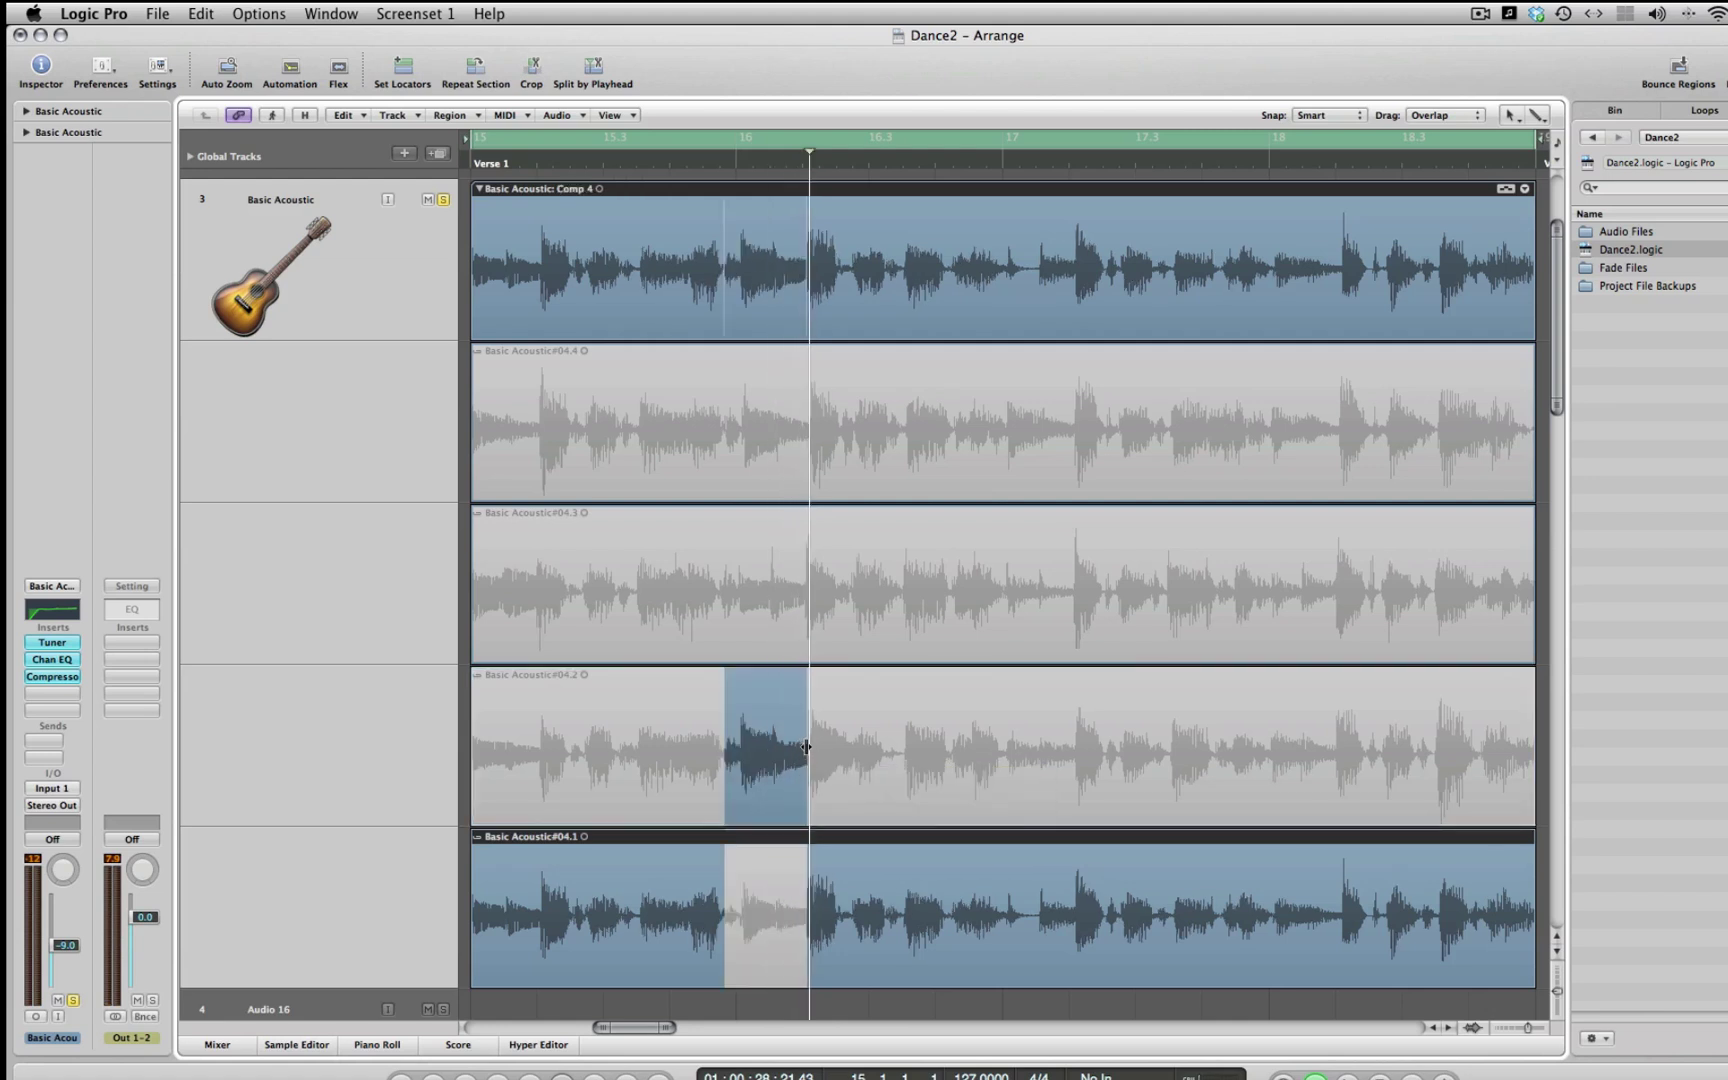
key(space)
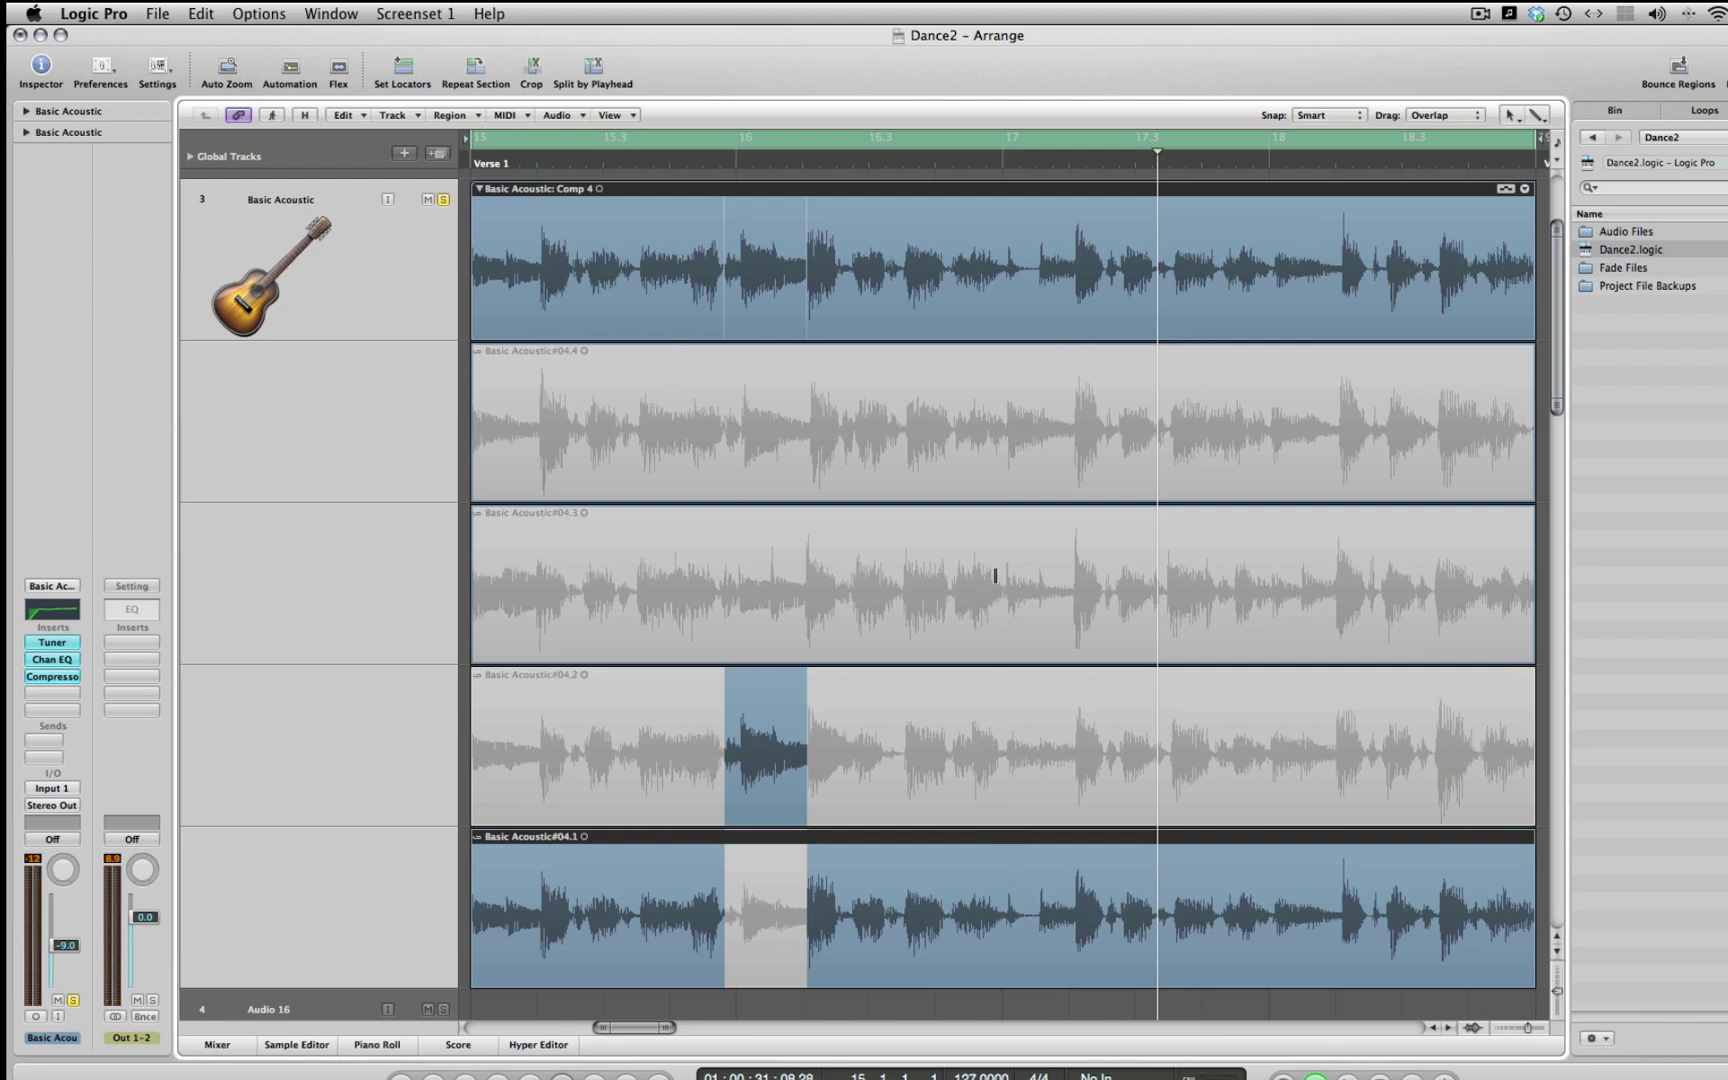
drag(1002, 576, 1073, 576)
key(space)
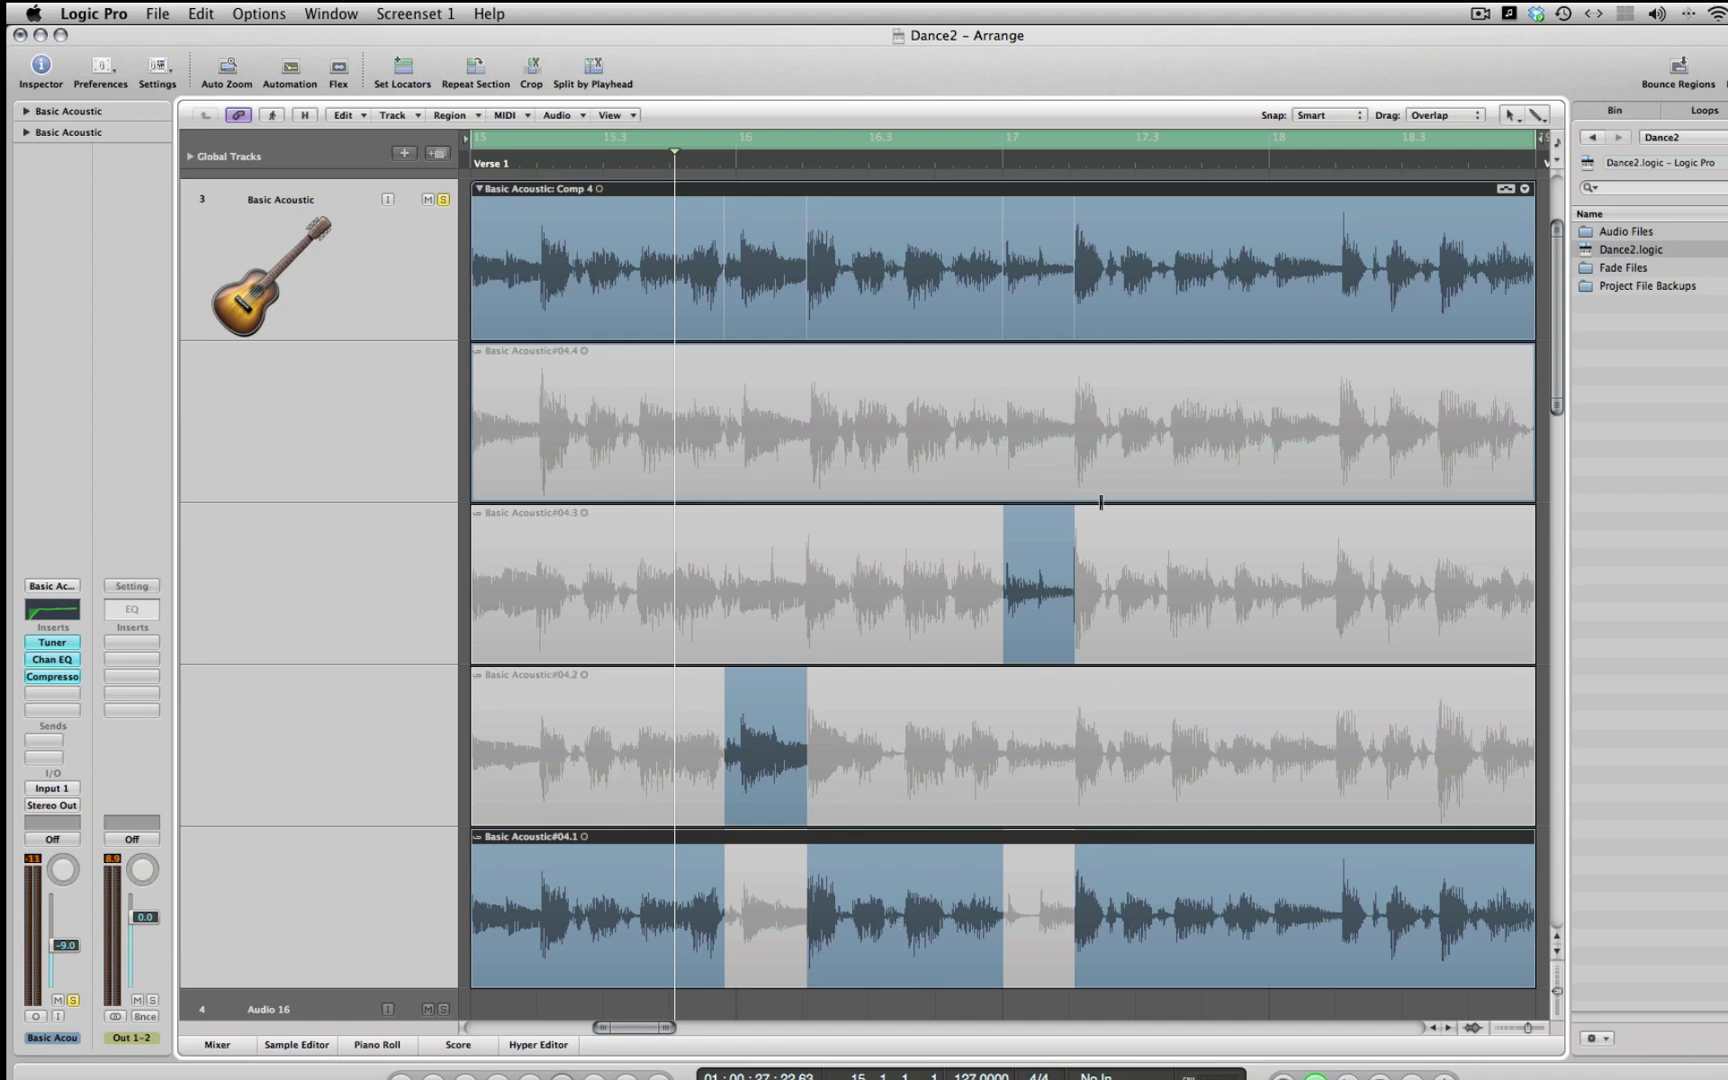
drag(1071, 412, 1540, 422)
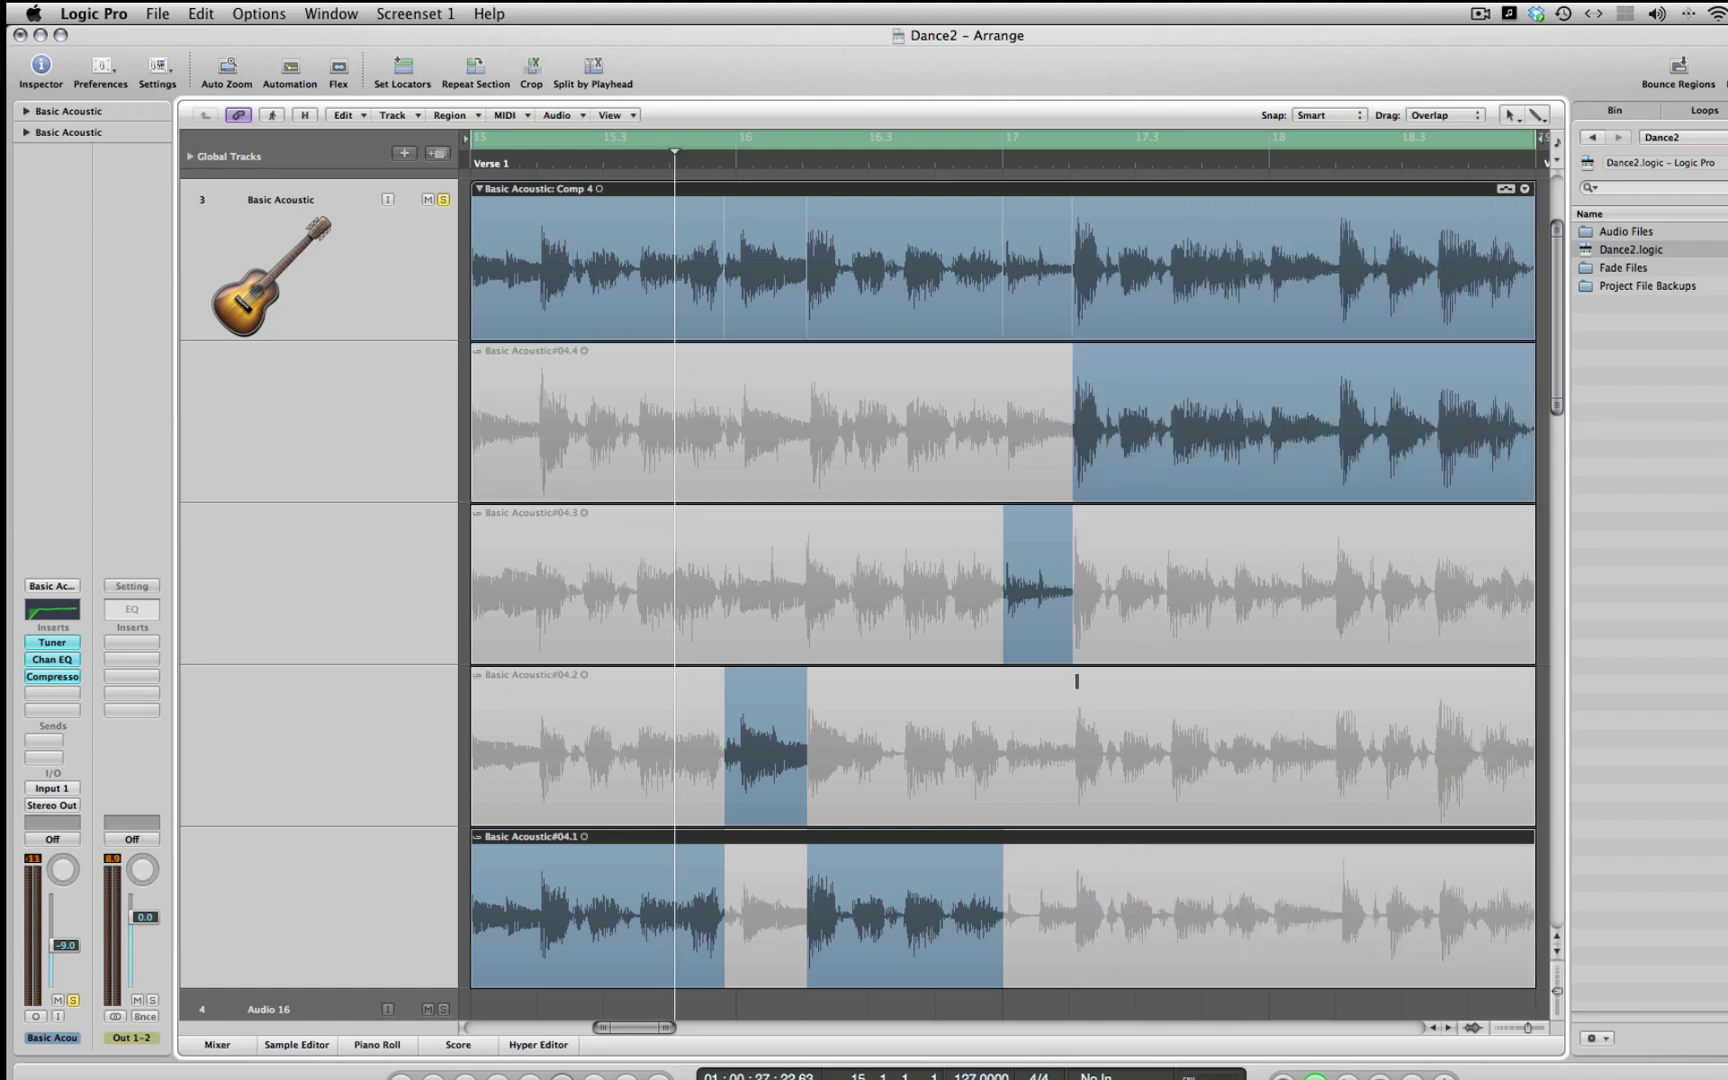
key(space)
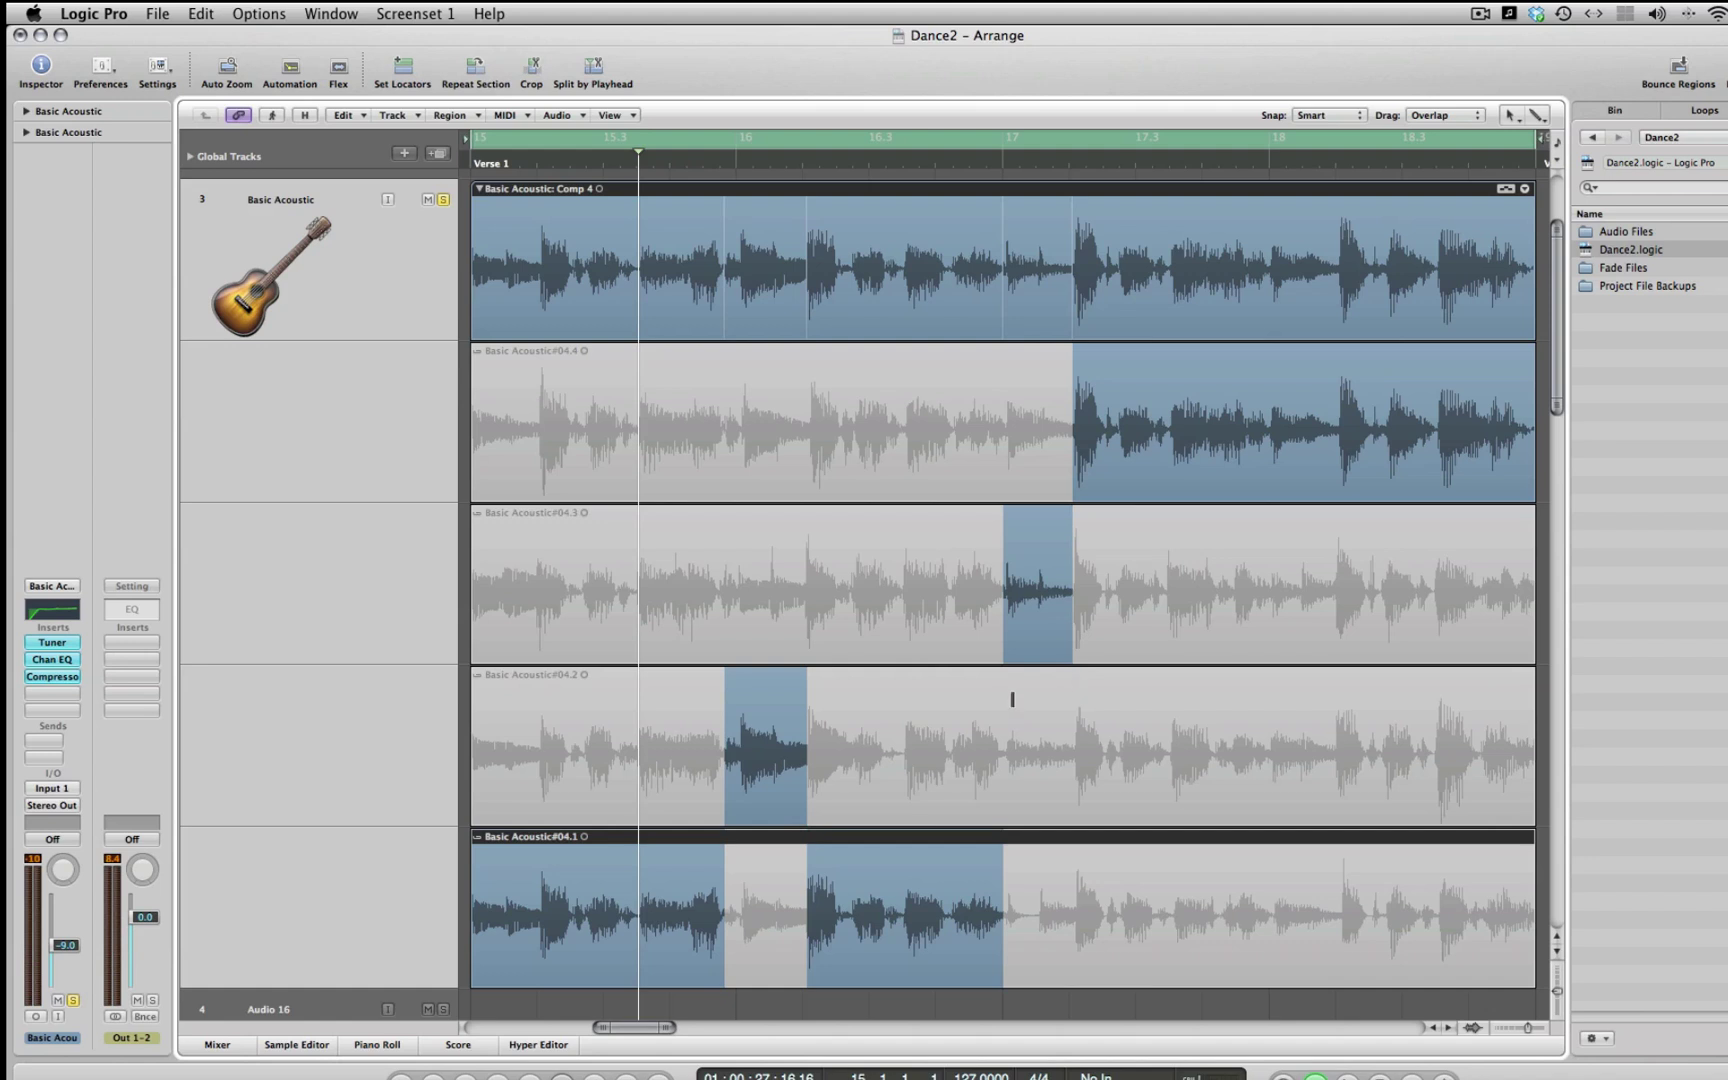
Collapse the take folder and flatten Comp 4 into separate regions.
double_click(1119, 193)
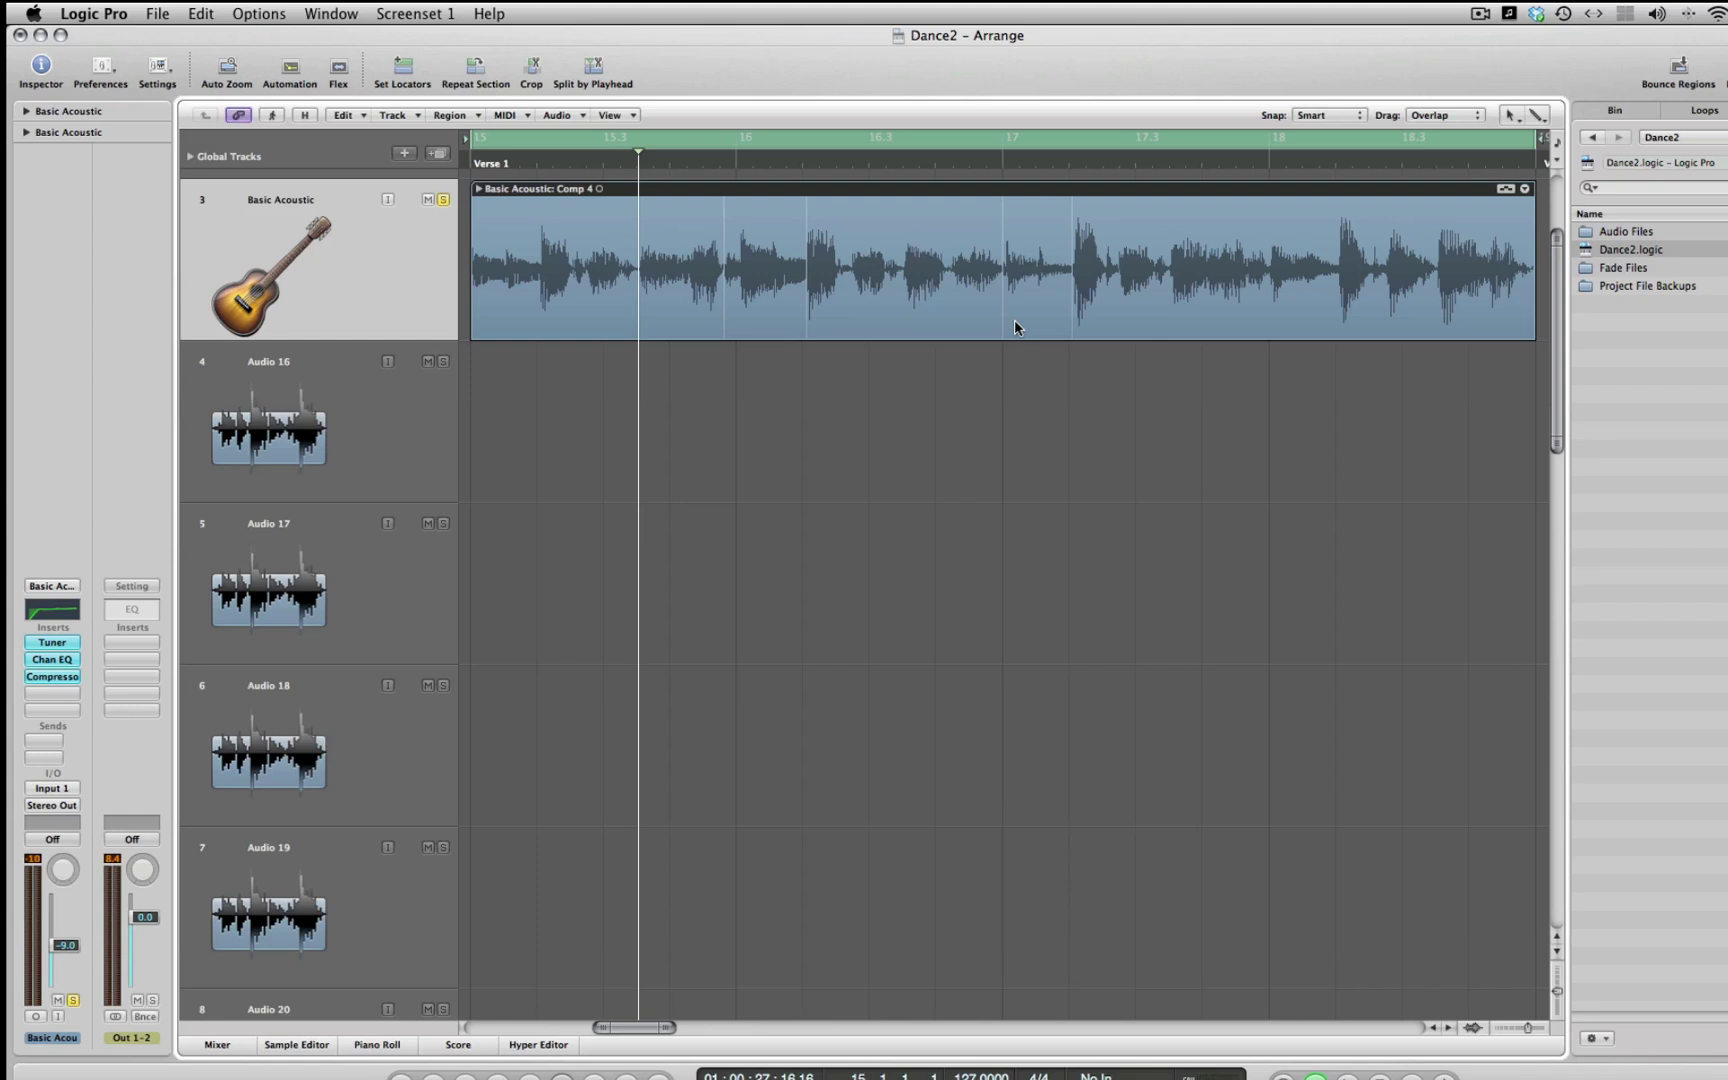
click(1526, 189)
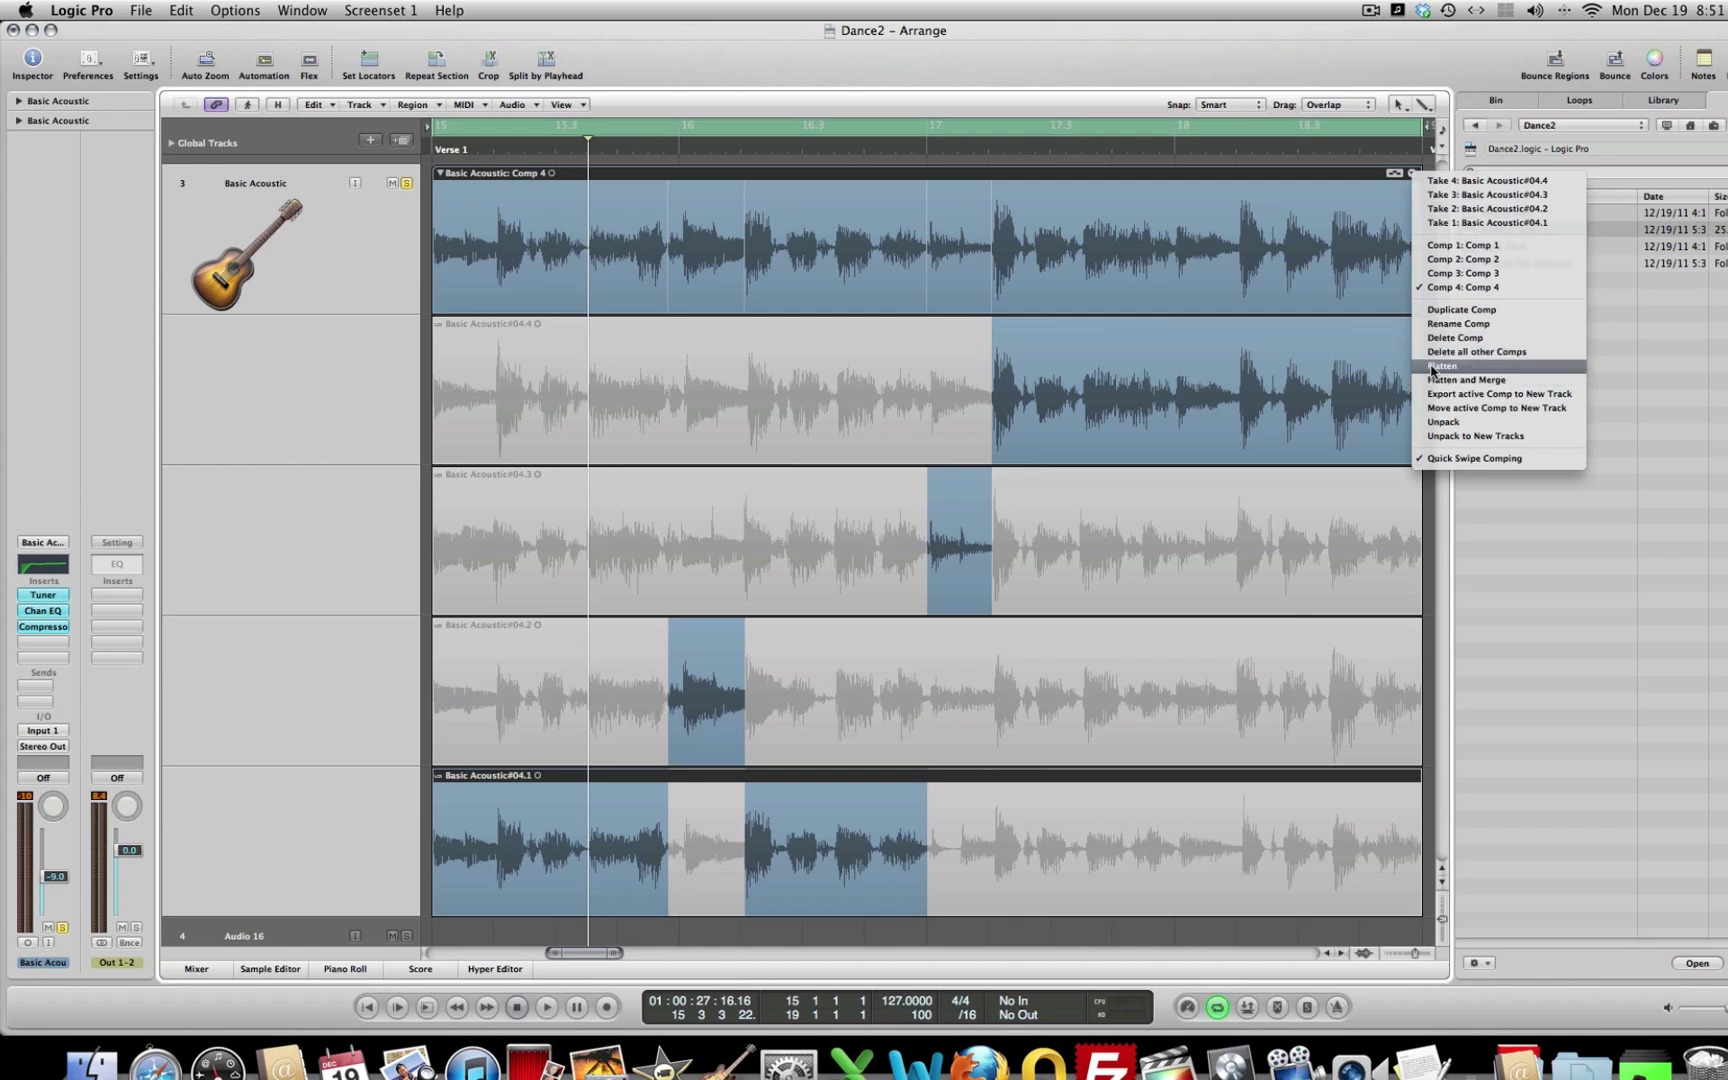
click(1431, 367)
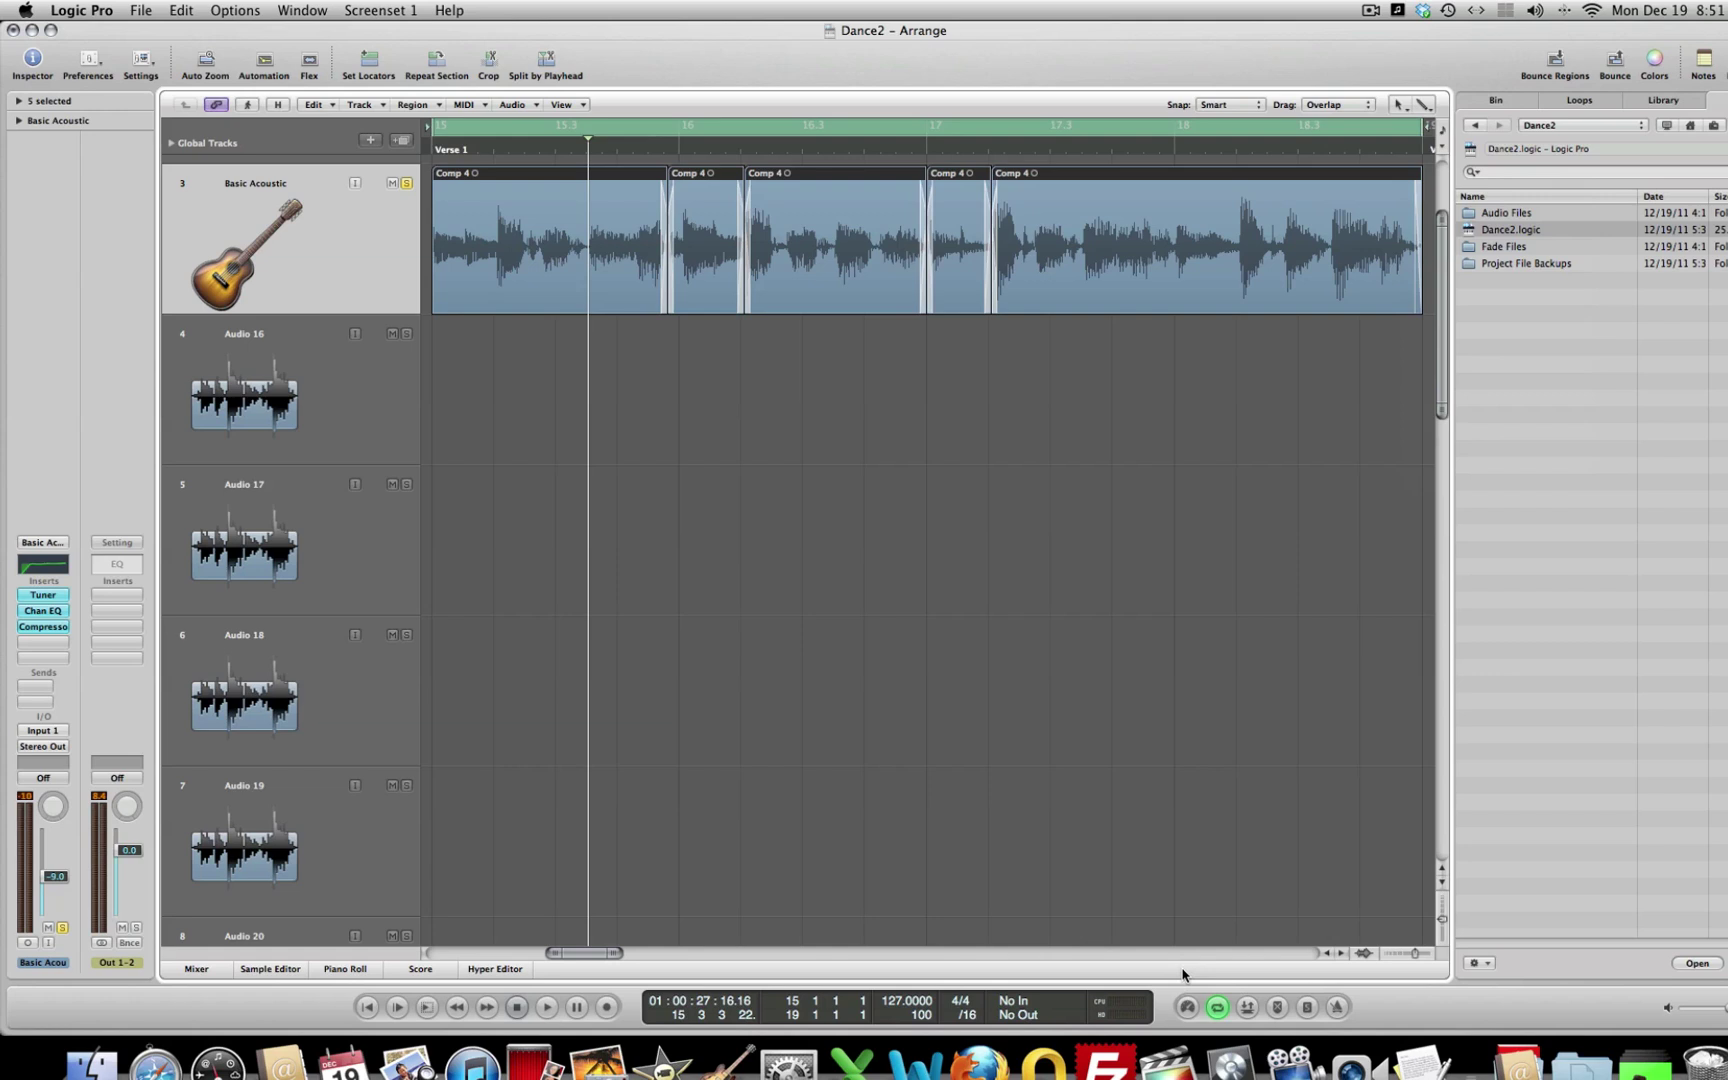
Apply Flatten and Merge to join the guitar comp into one Comp 4 region.
scroll(1342, 206, right, 2)
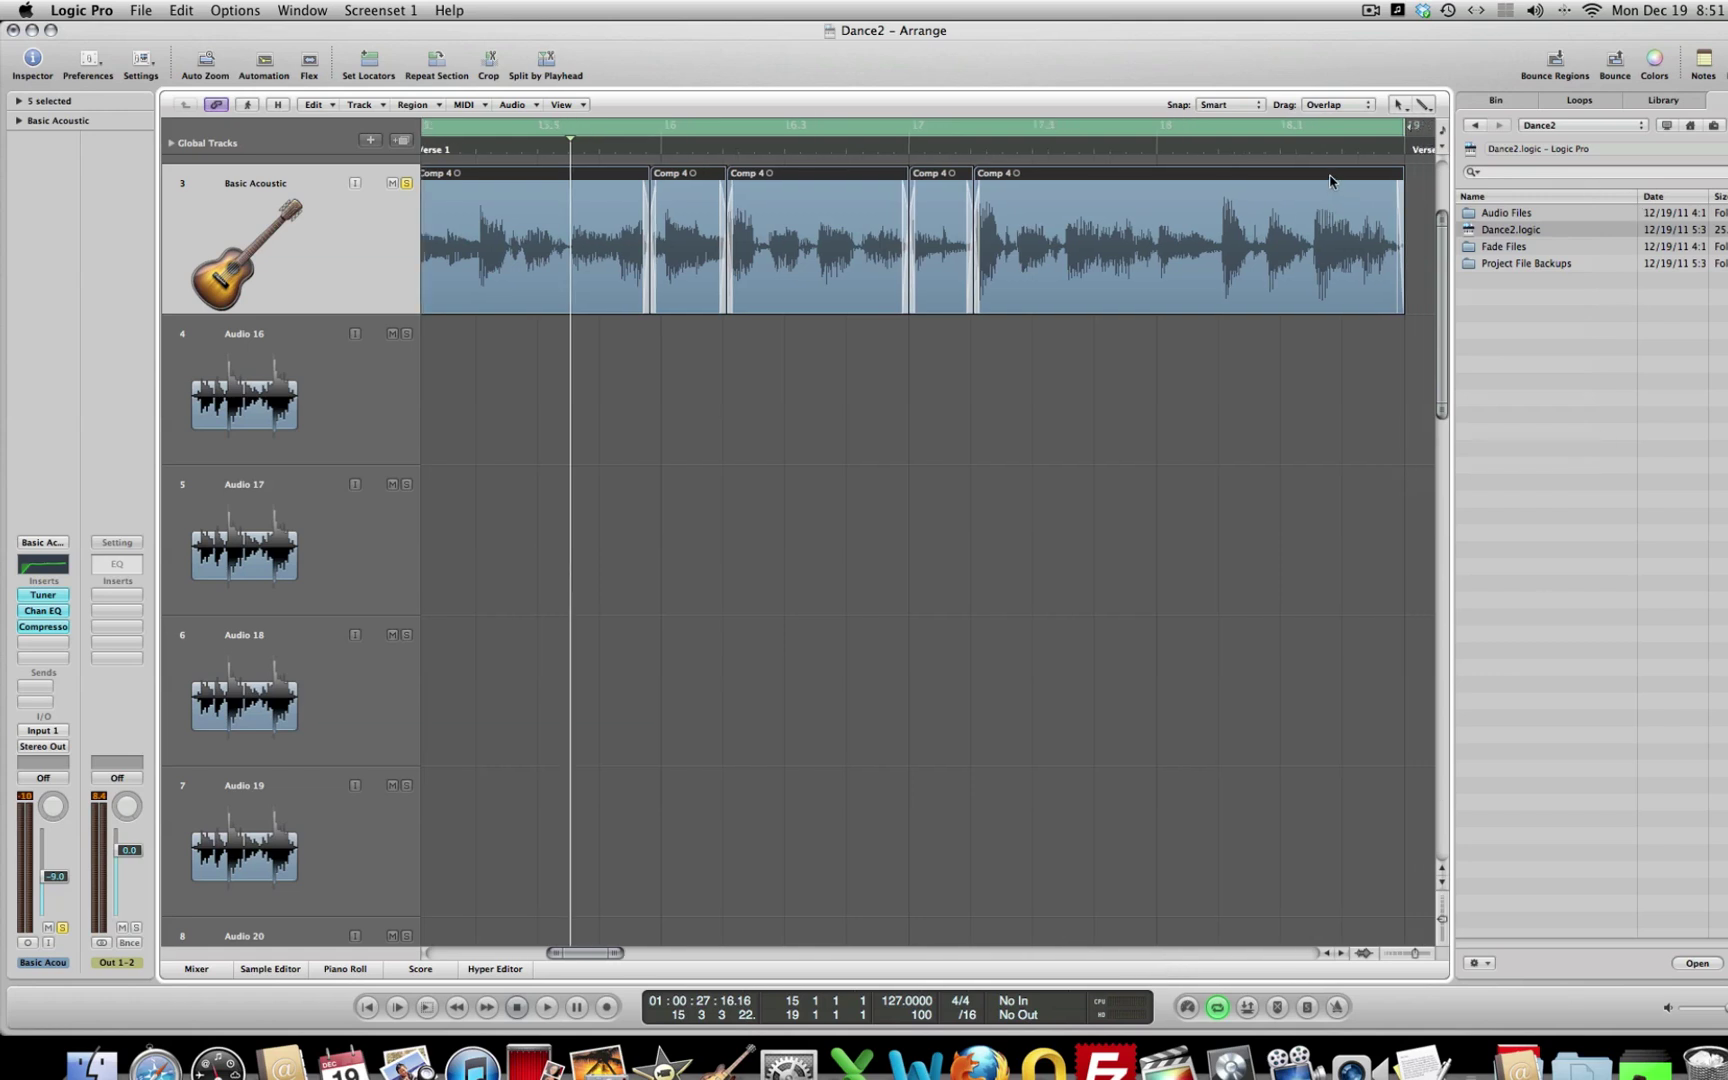
double_click(1330, 181)
click(1395, 173)
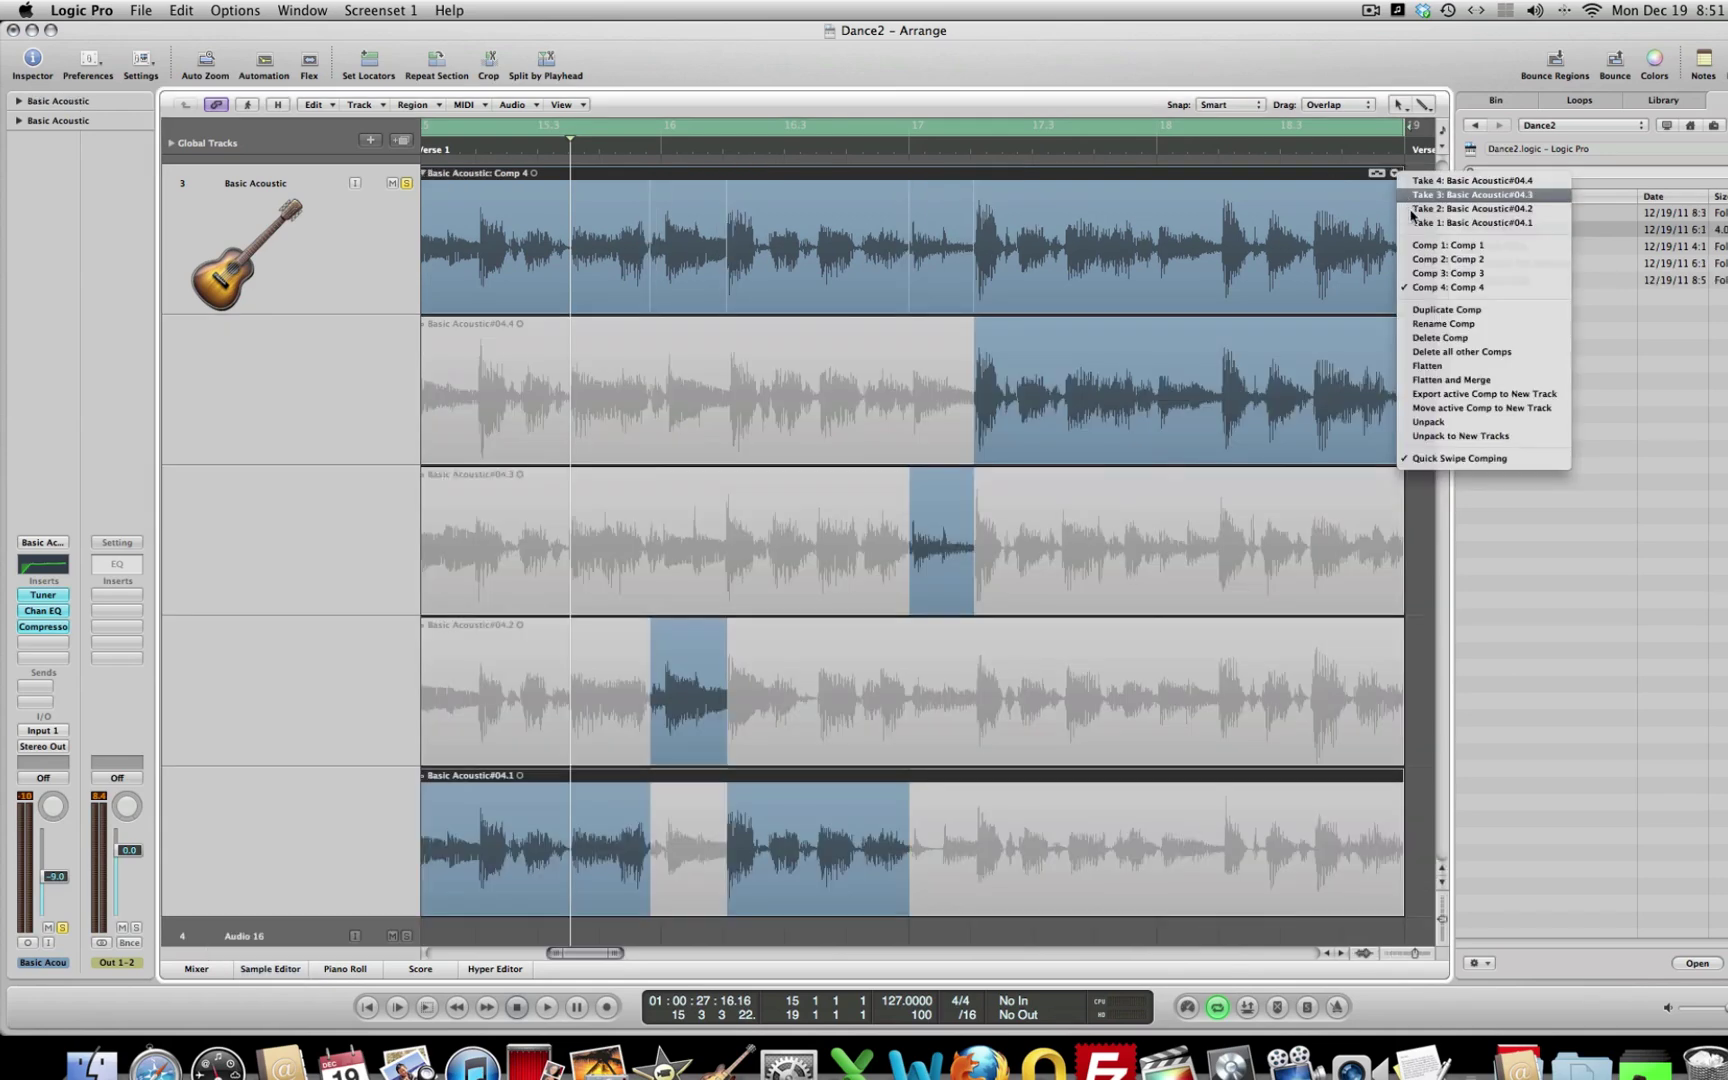
click(1435, 381)
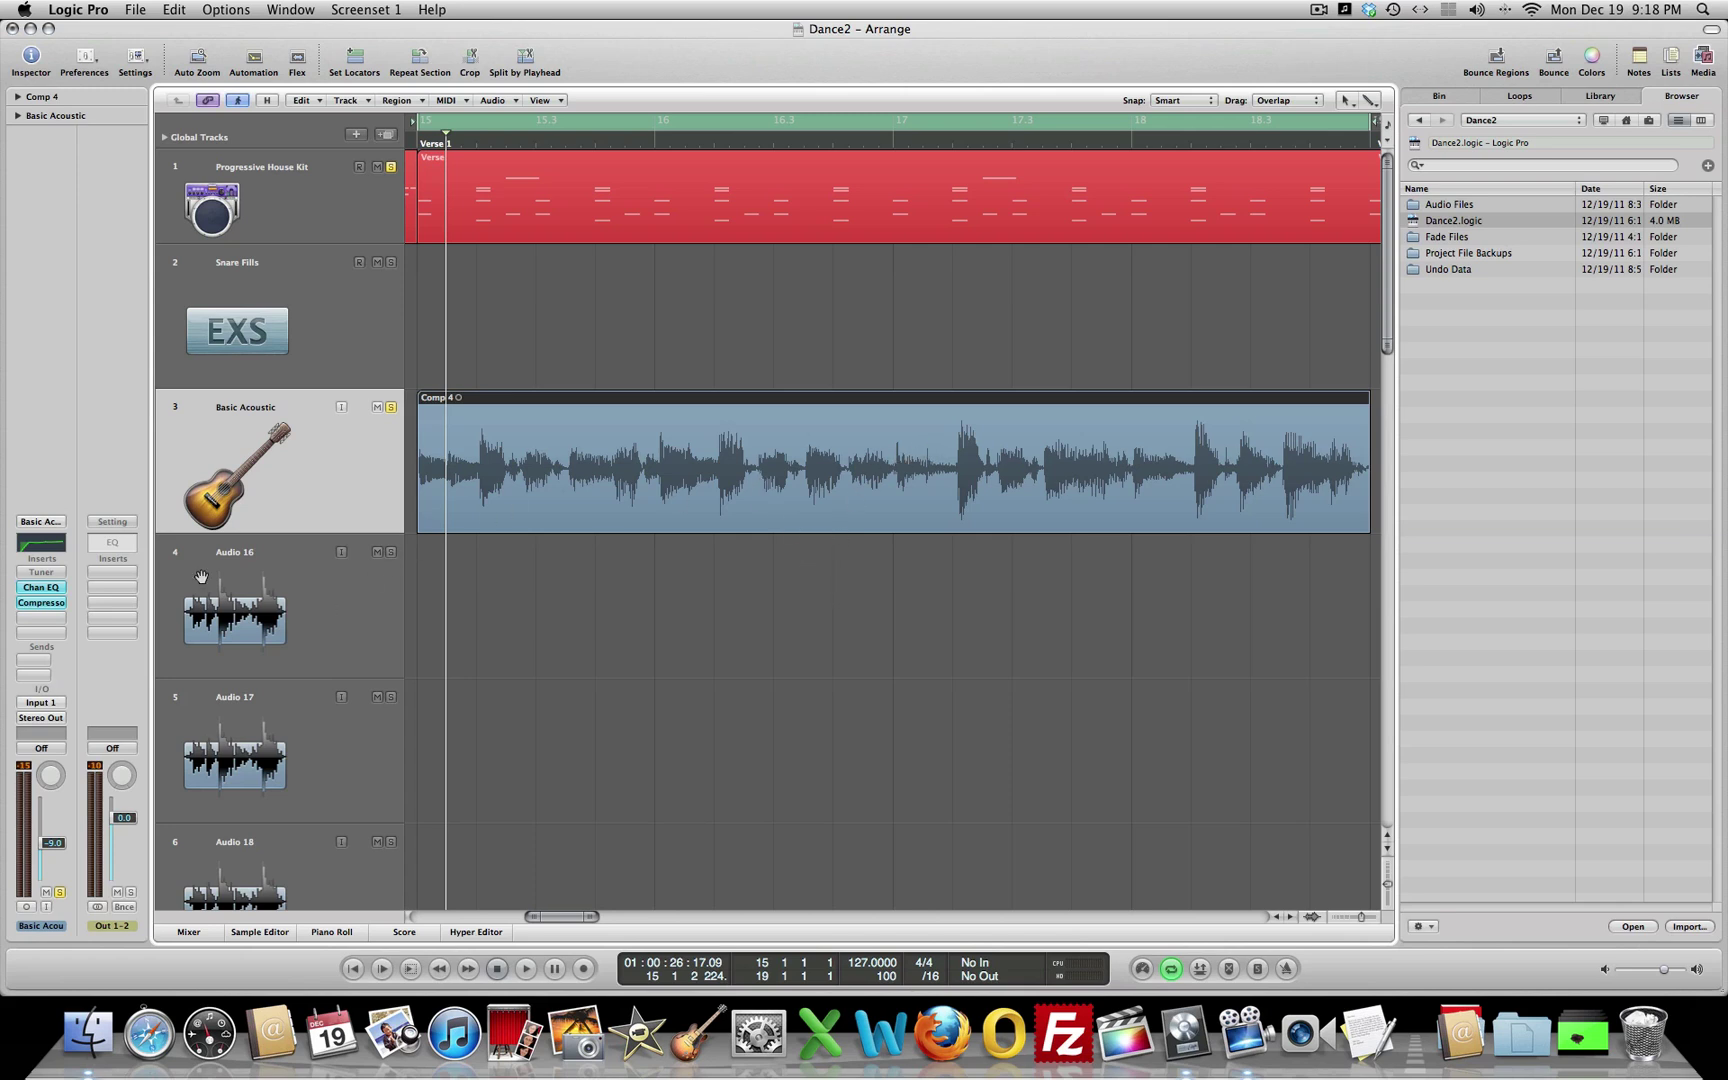
Open the guitar track's Channel EQ, enlarge its window and move it to the centre.
click(31, 593)
drag(283, 72, 783, 204)
drag(1002, 553, 1344, 725)
drag(915, 200, 803, 142)
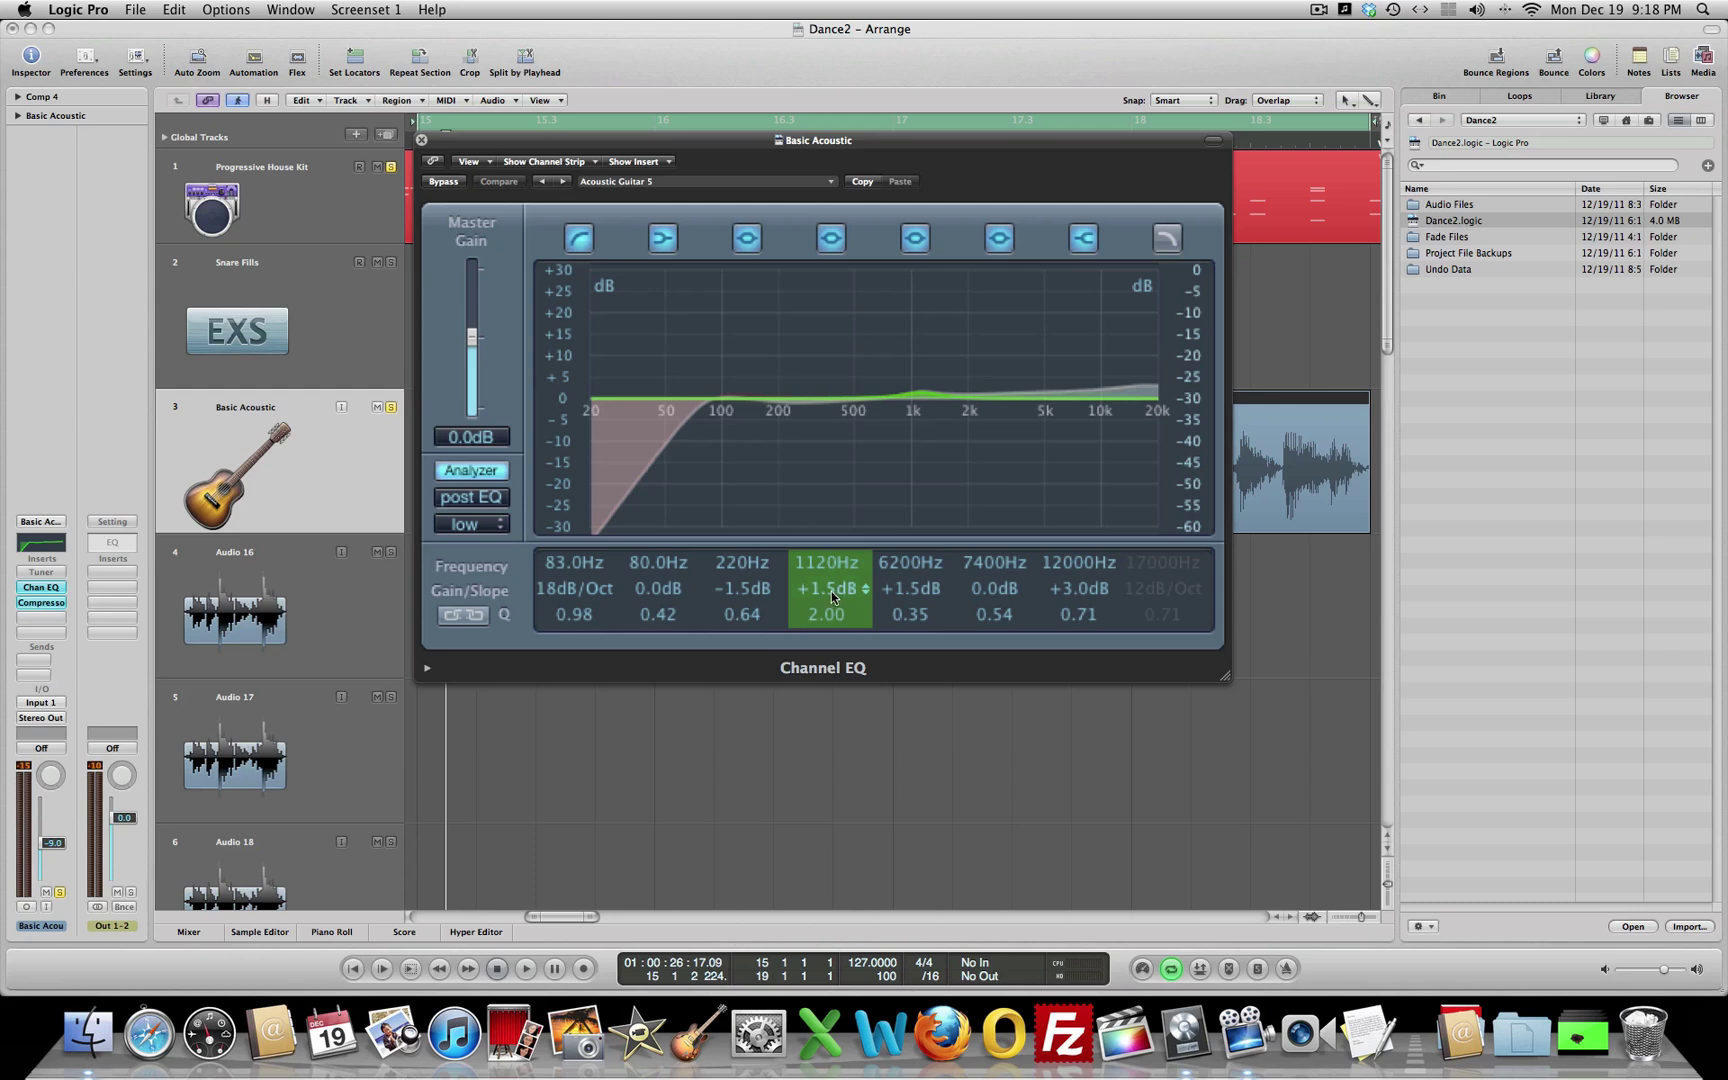
Boost the 1120Hz band to +15.0 dB with a Q of 4.00.
drag(832, 591, 832, 550)
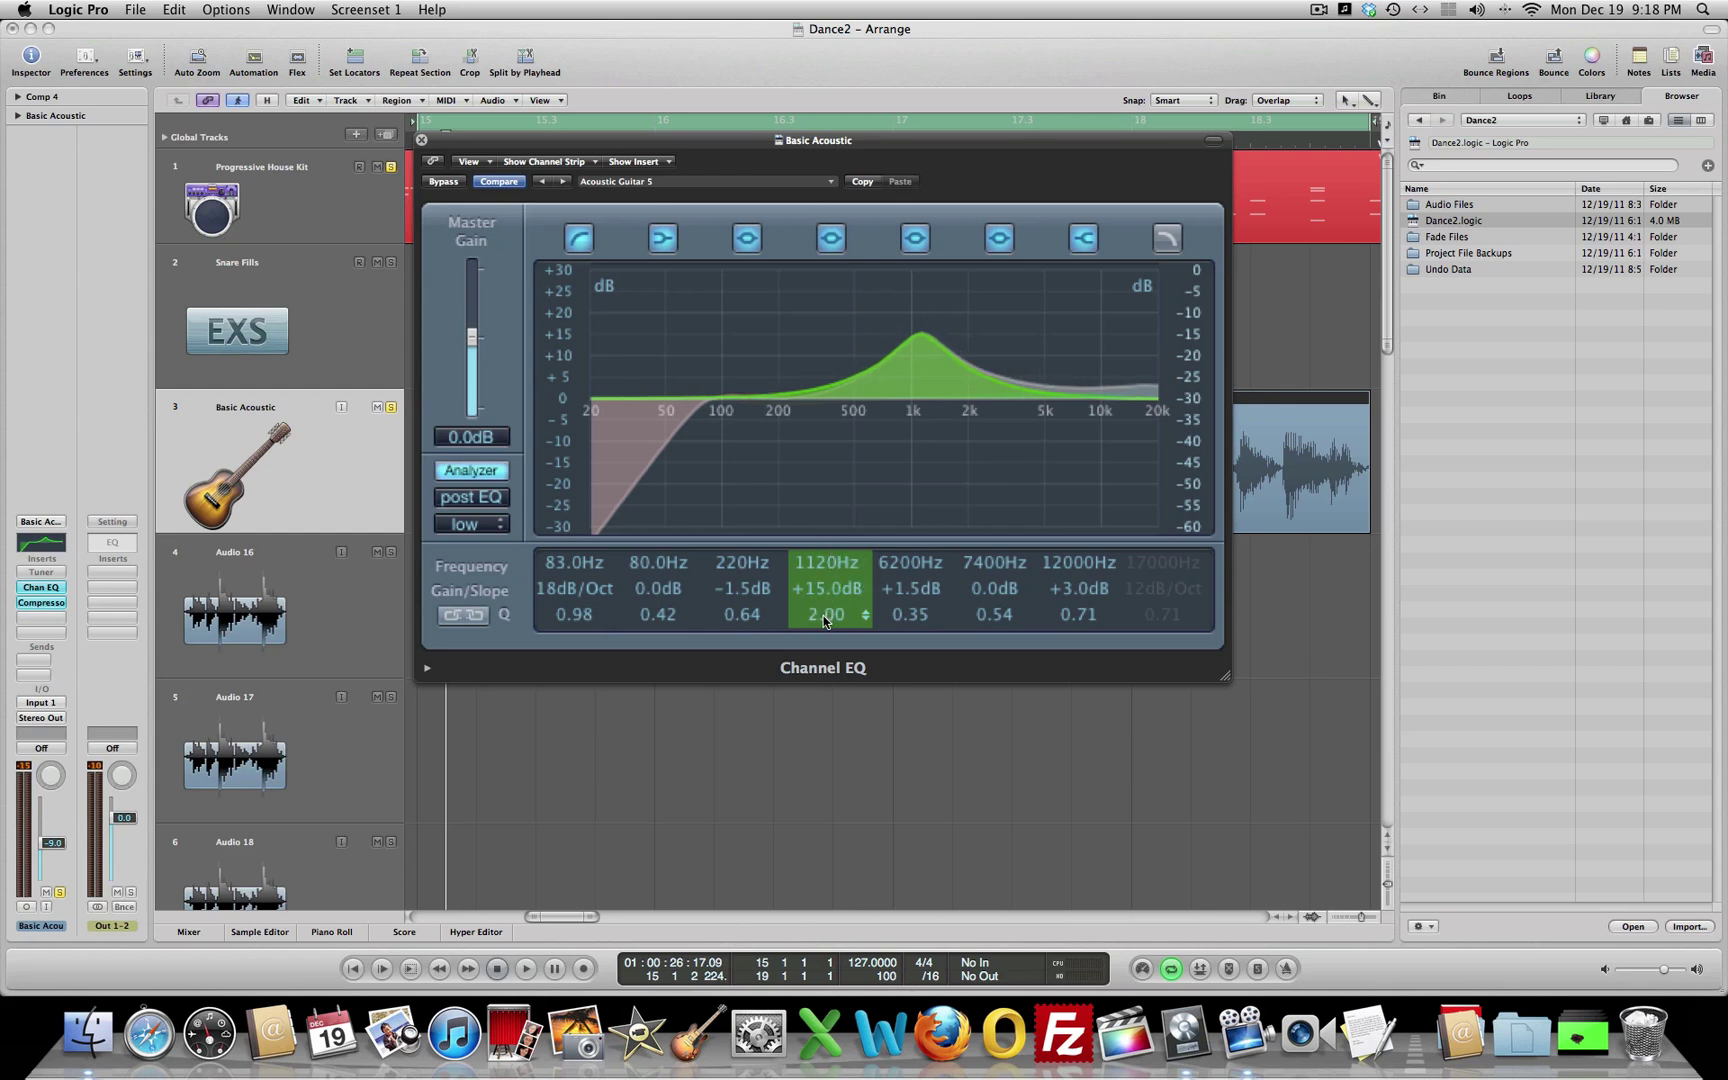
drag(824, 616, 823, 601)
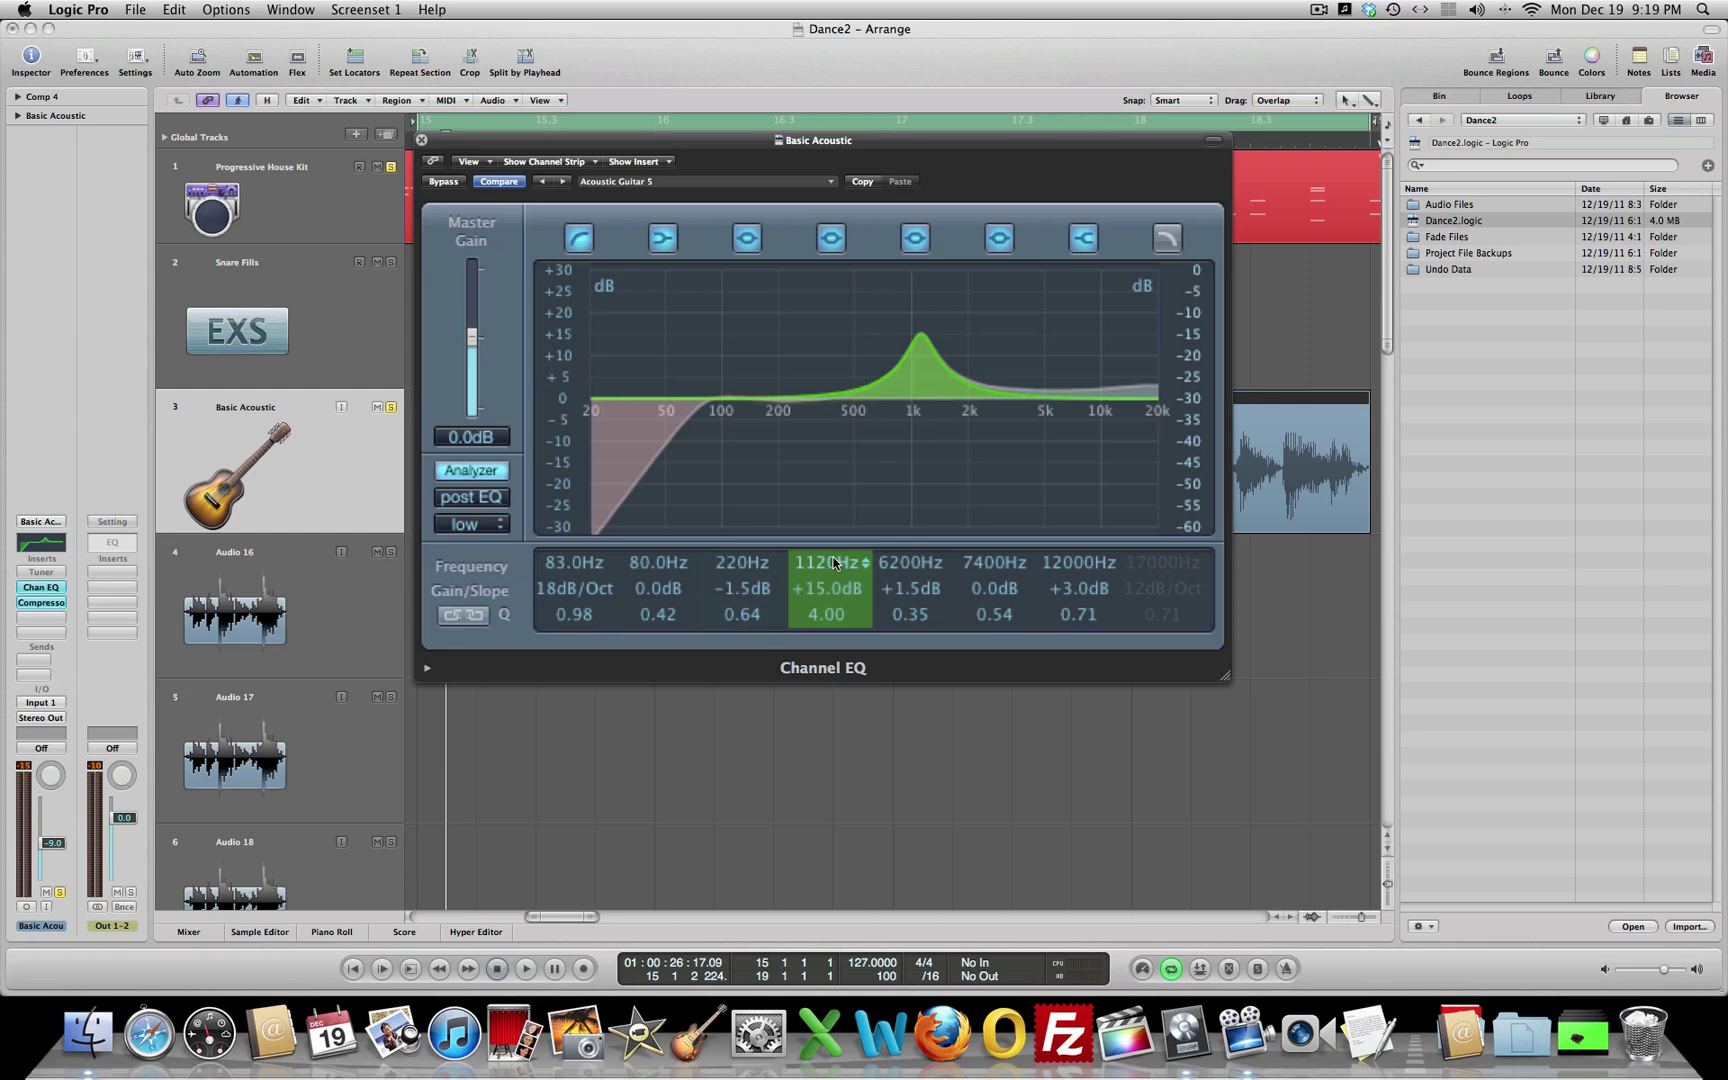
drag(850, 147, 851, 154)
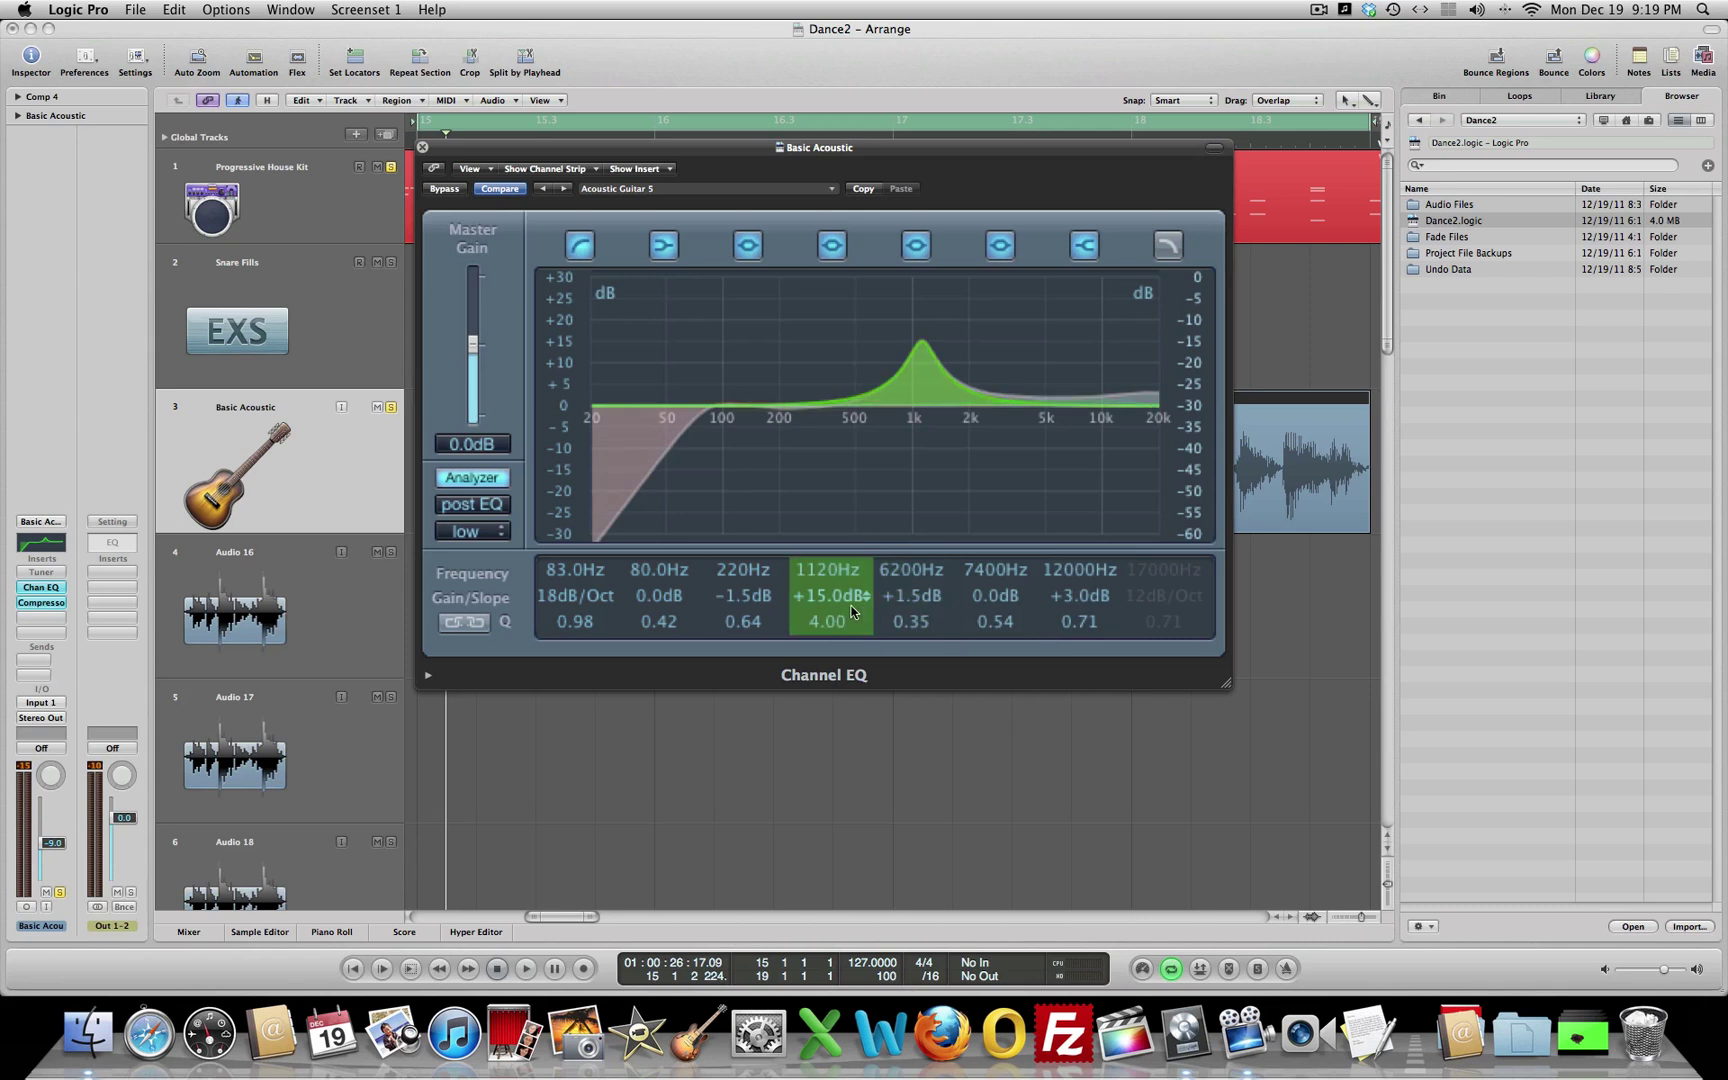
Raise the 1140 Hz mid band to about +16.5 dB and play the guitar to hear the boost.
drag(852, 612, 826, 563)
key(space)
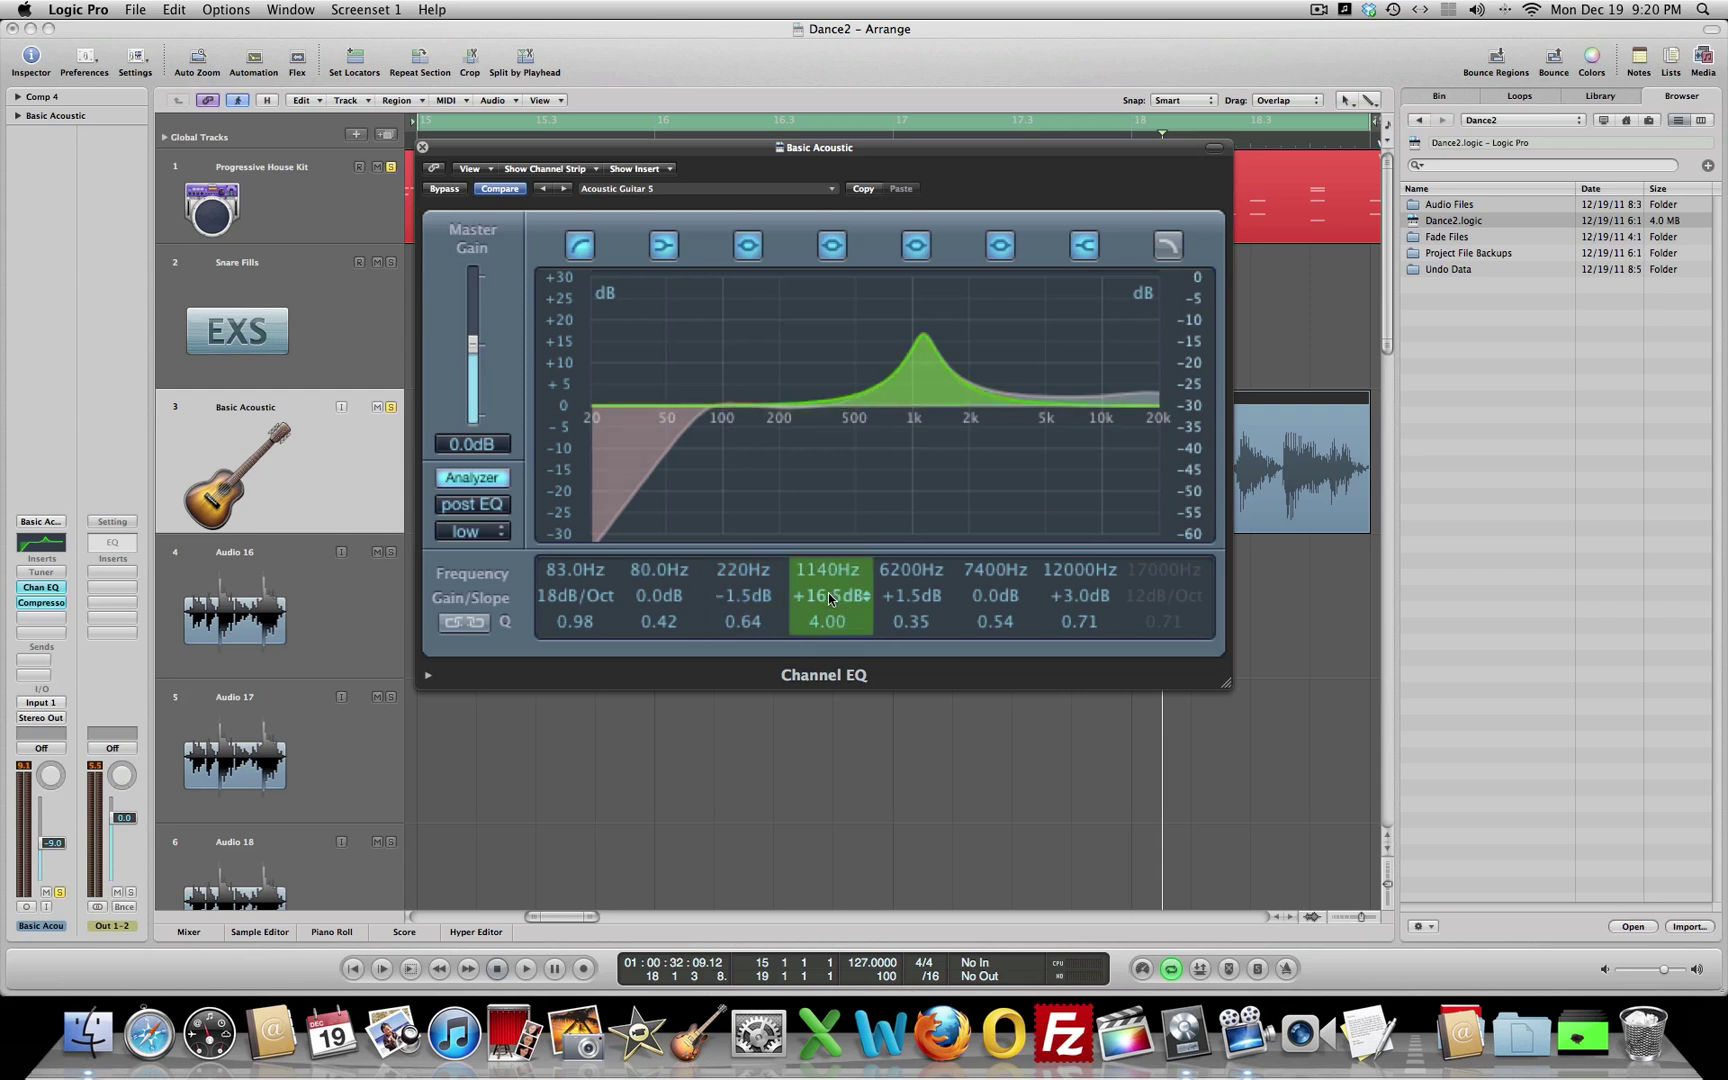
Pull 1140 Hz into a deep cut during playback, then lift it back to a +2.5 dB boost.
drag(828, 597, 829, 699)
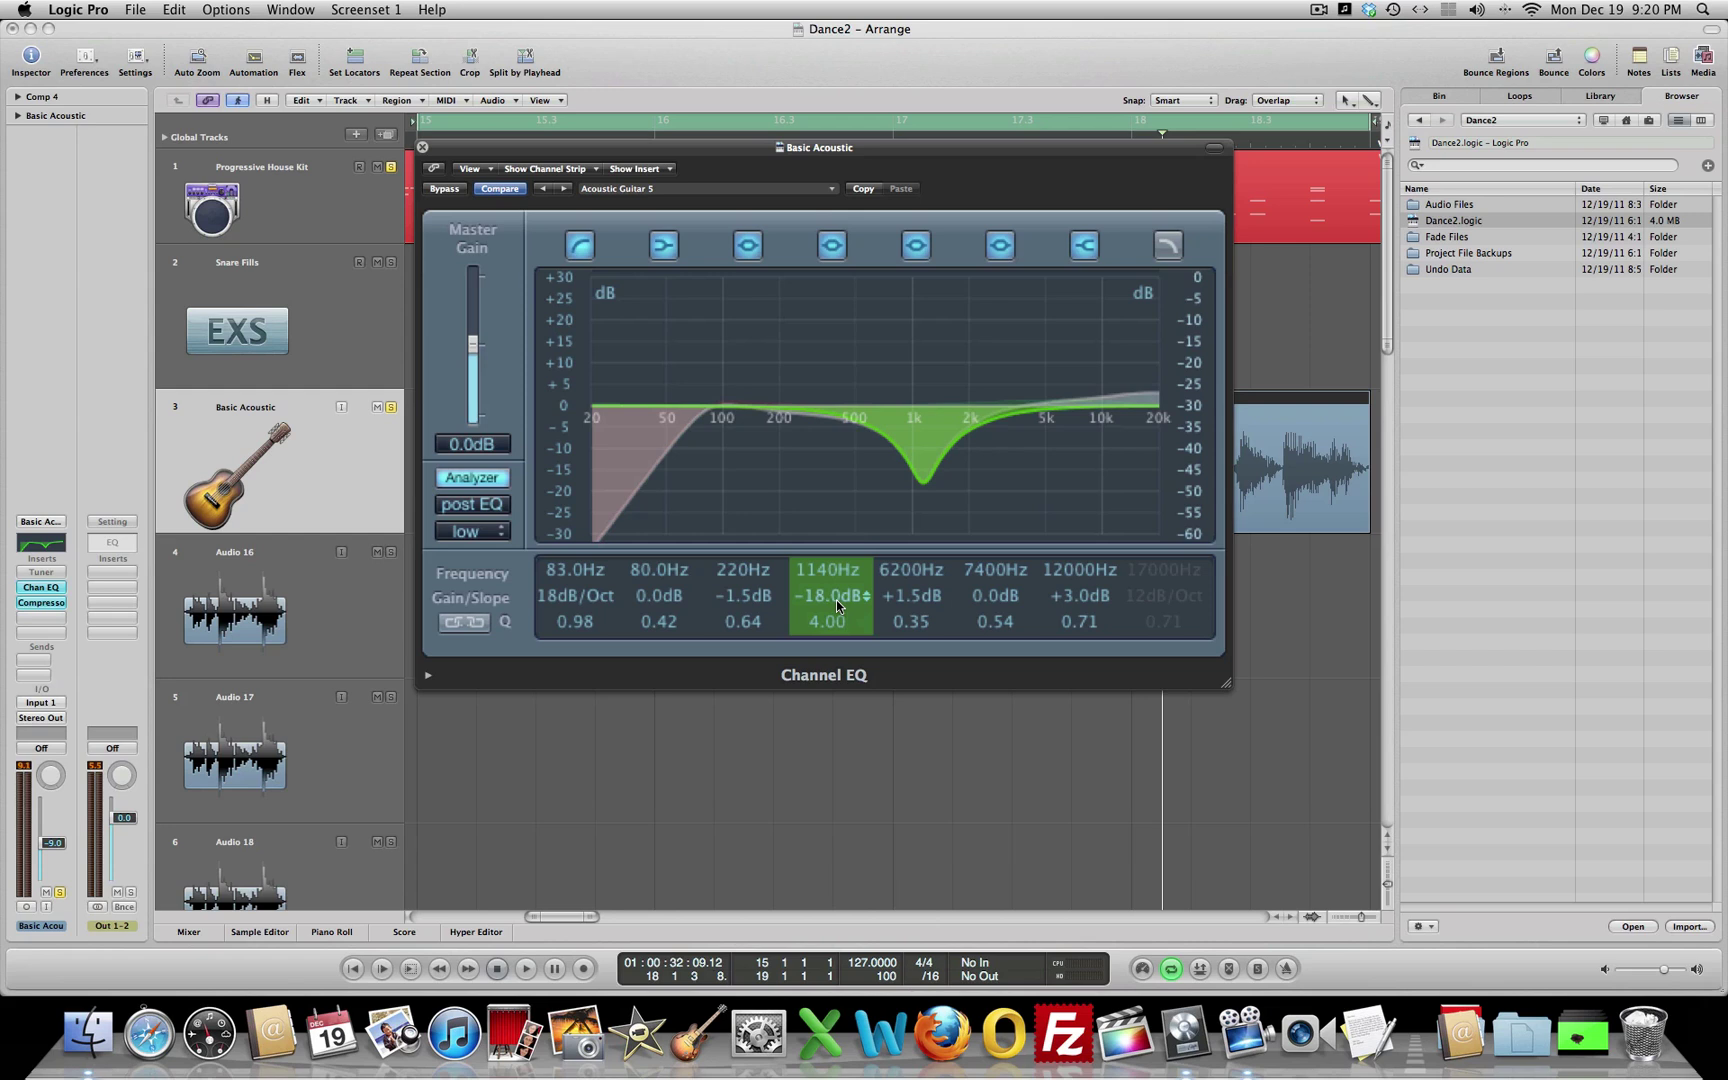
key(space)
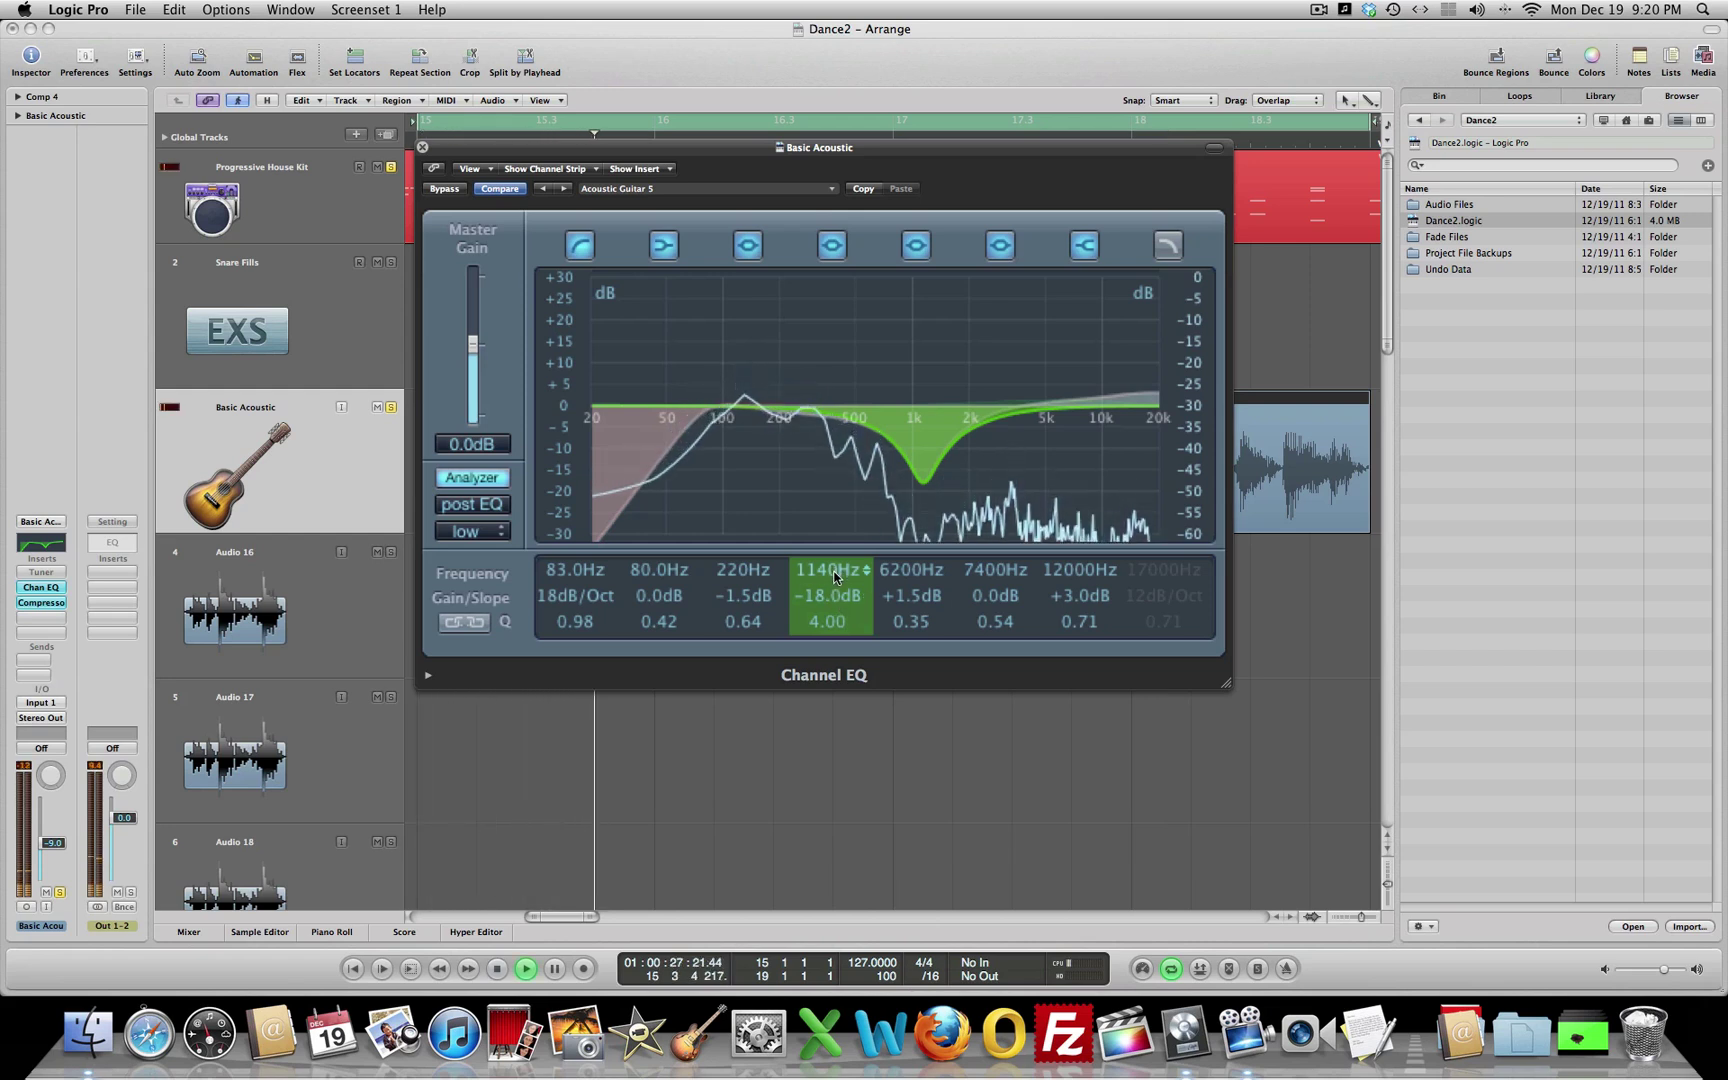
mouse_move(832, 575)
mouse_down()
mouse_move(810, 752)
mouse_move(854, 405)
mouse_move(838, 585)
mouse_move(838, 541)
mouse_up()
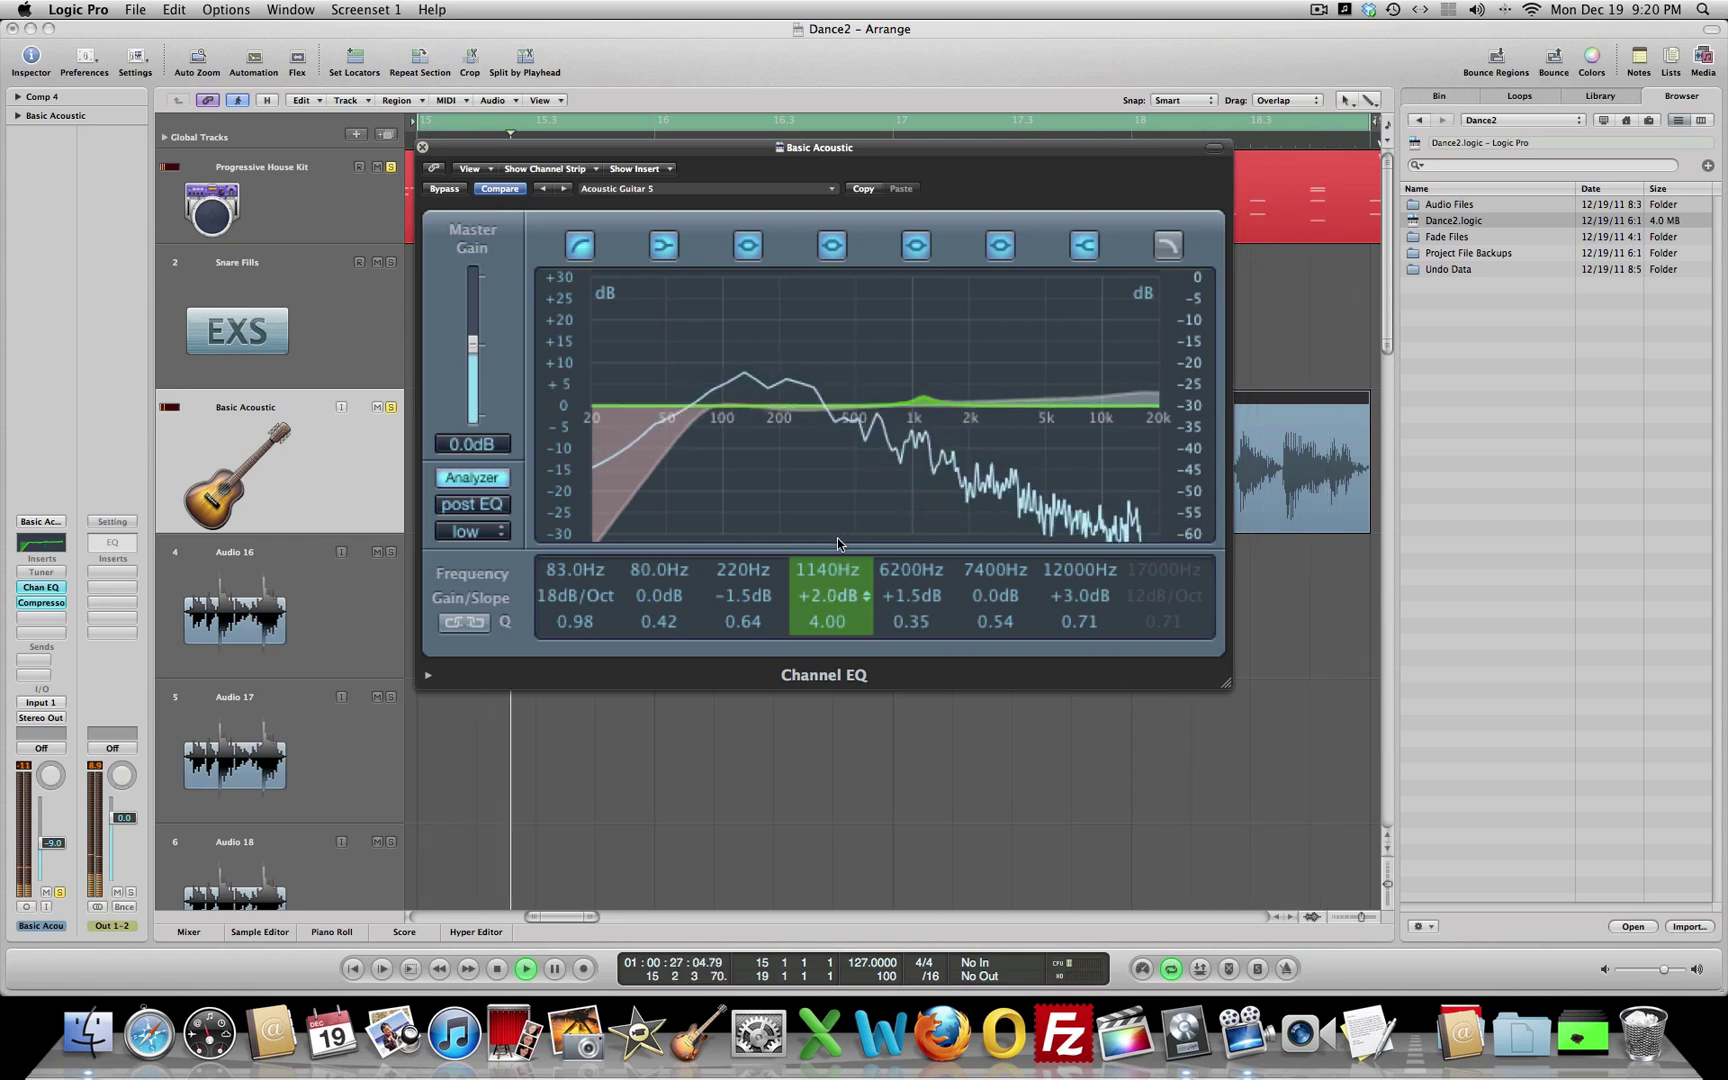
Widen the 1140 Hz band to Q 2.50 and compare with Bypass on and off.
drag(823, 618, 920, 604)
click(441, 190)
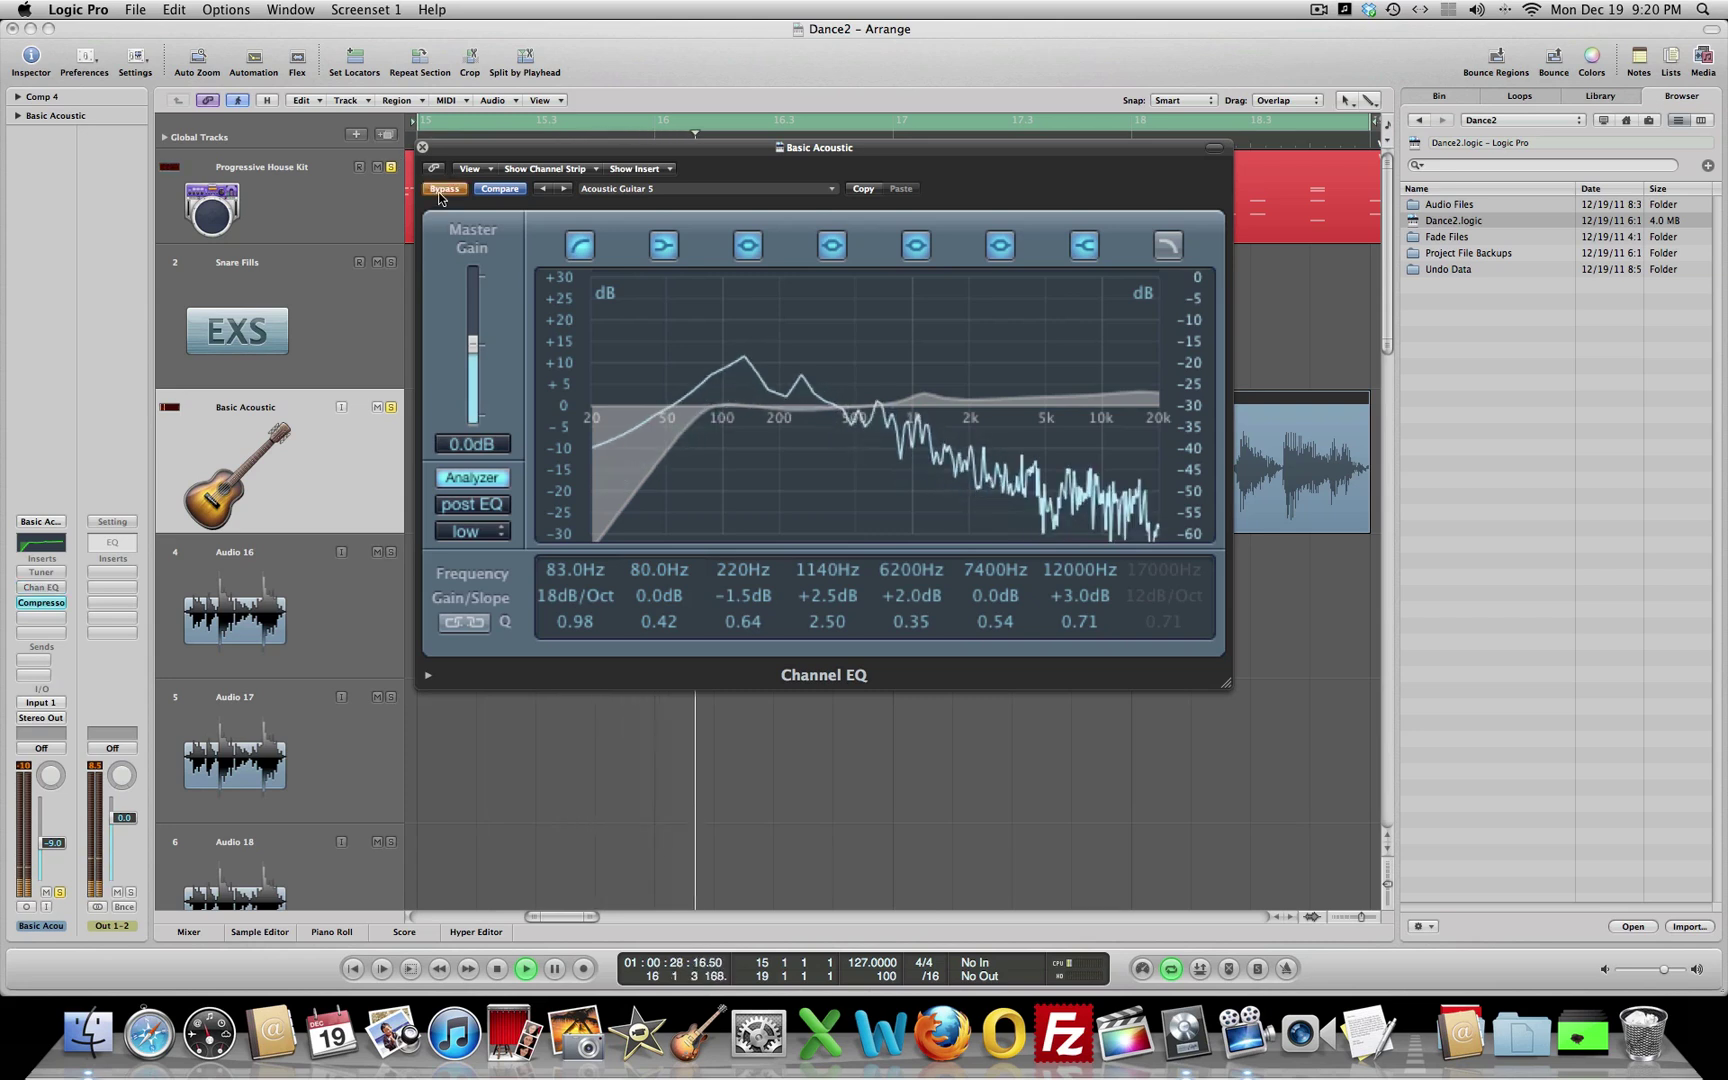
click(440, 194)
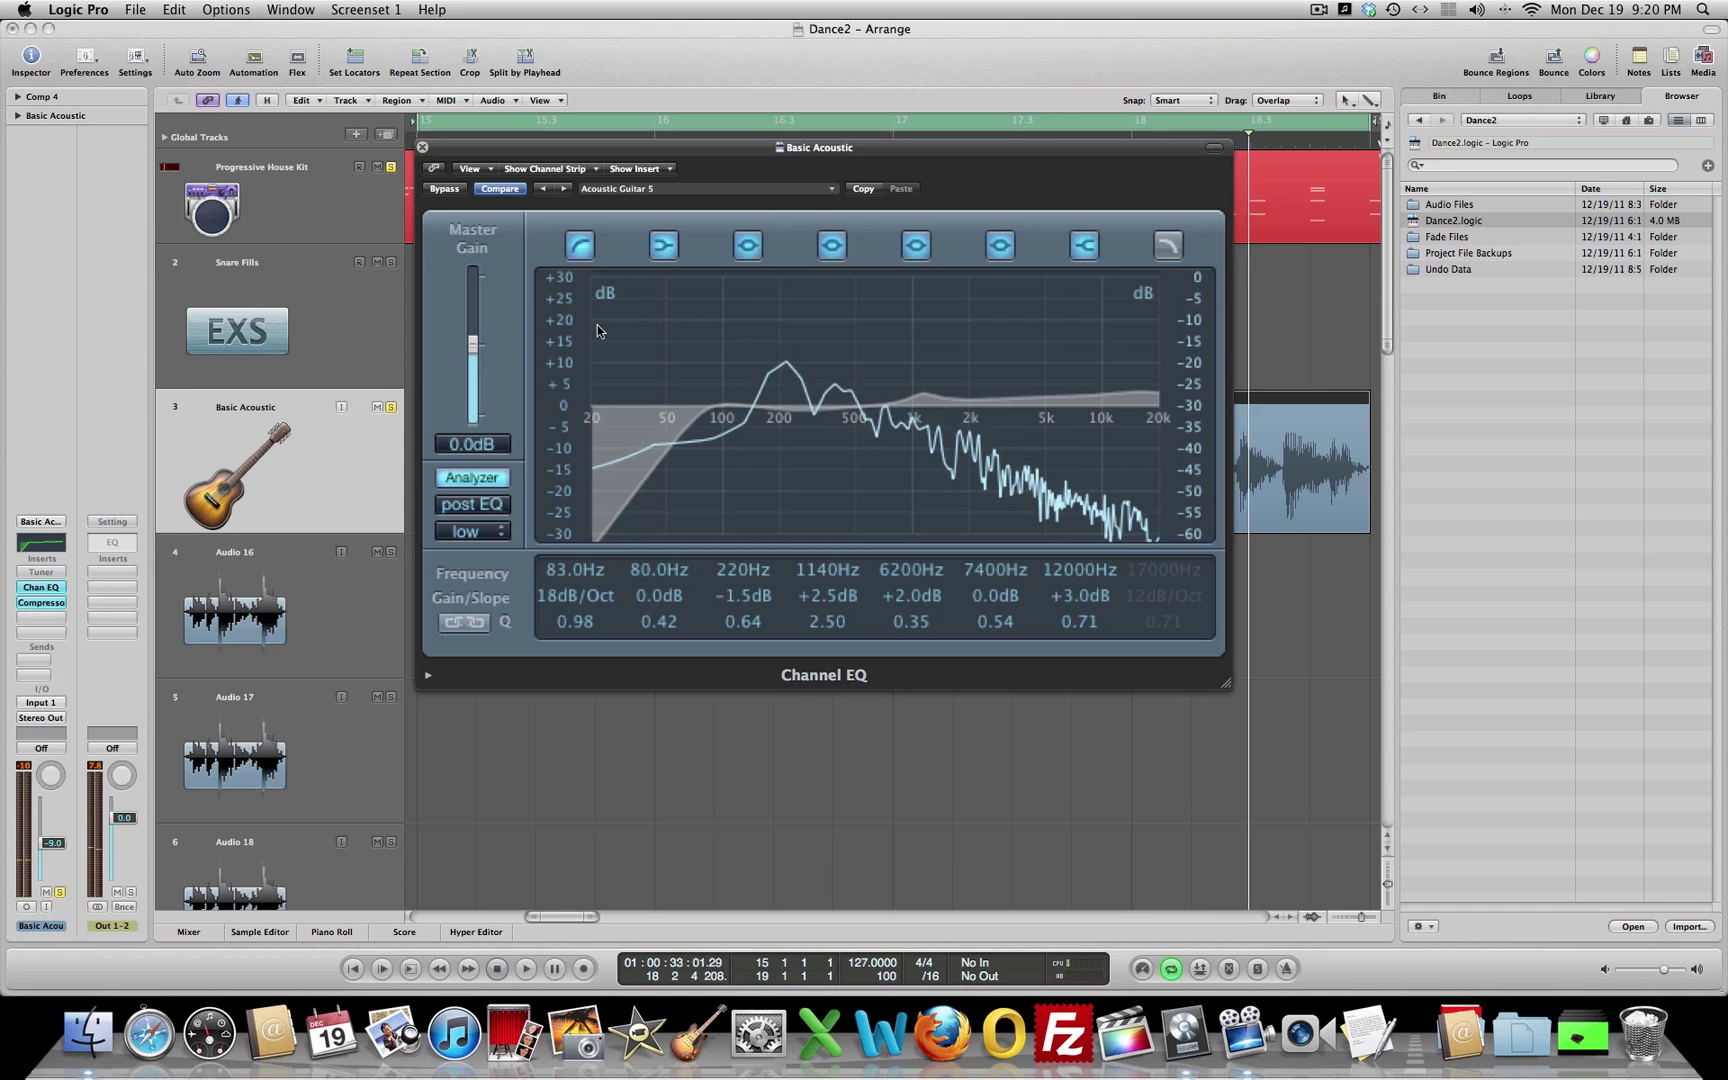
Close the Channel EQ window and browse the channel strip settings for 03 Acoustic Guitar presets.
click(422, 148)
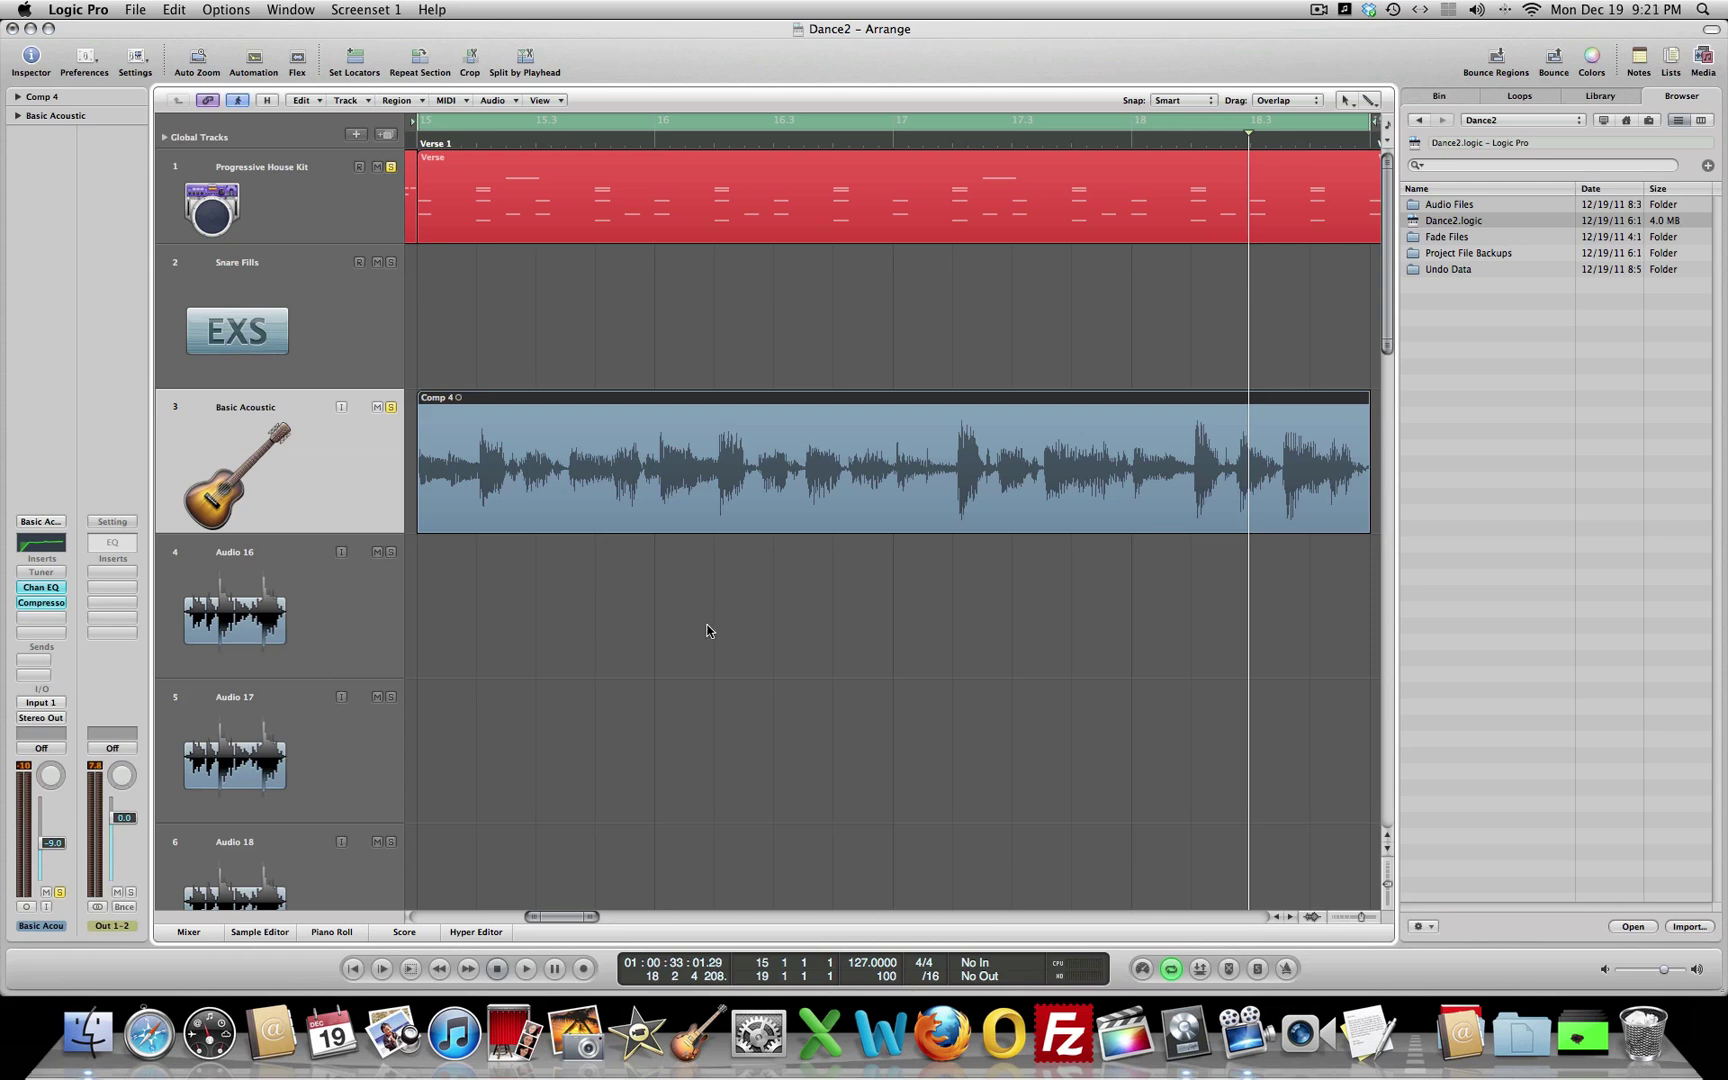
click(50, 522)
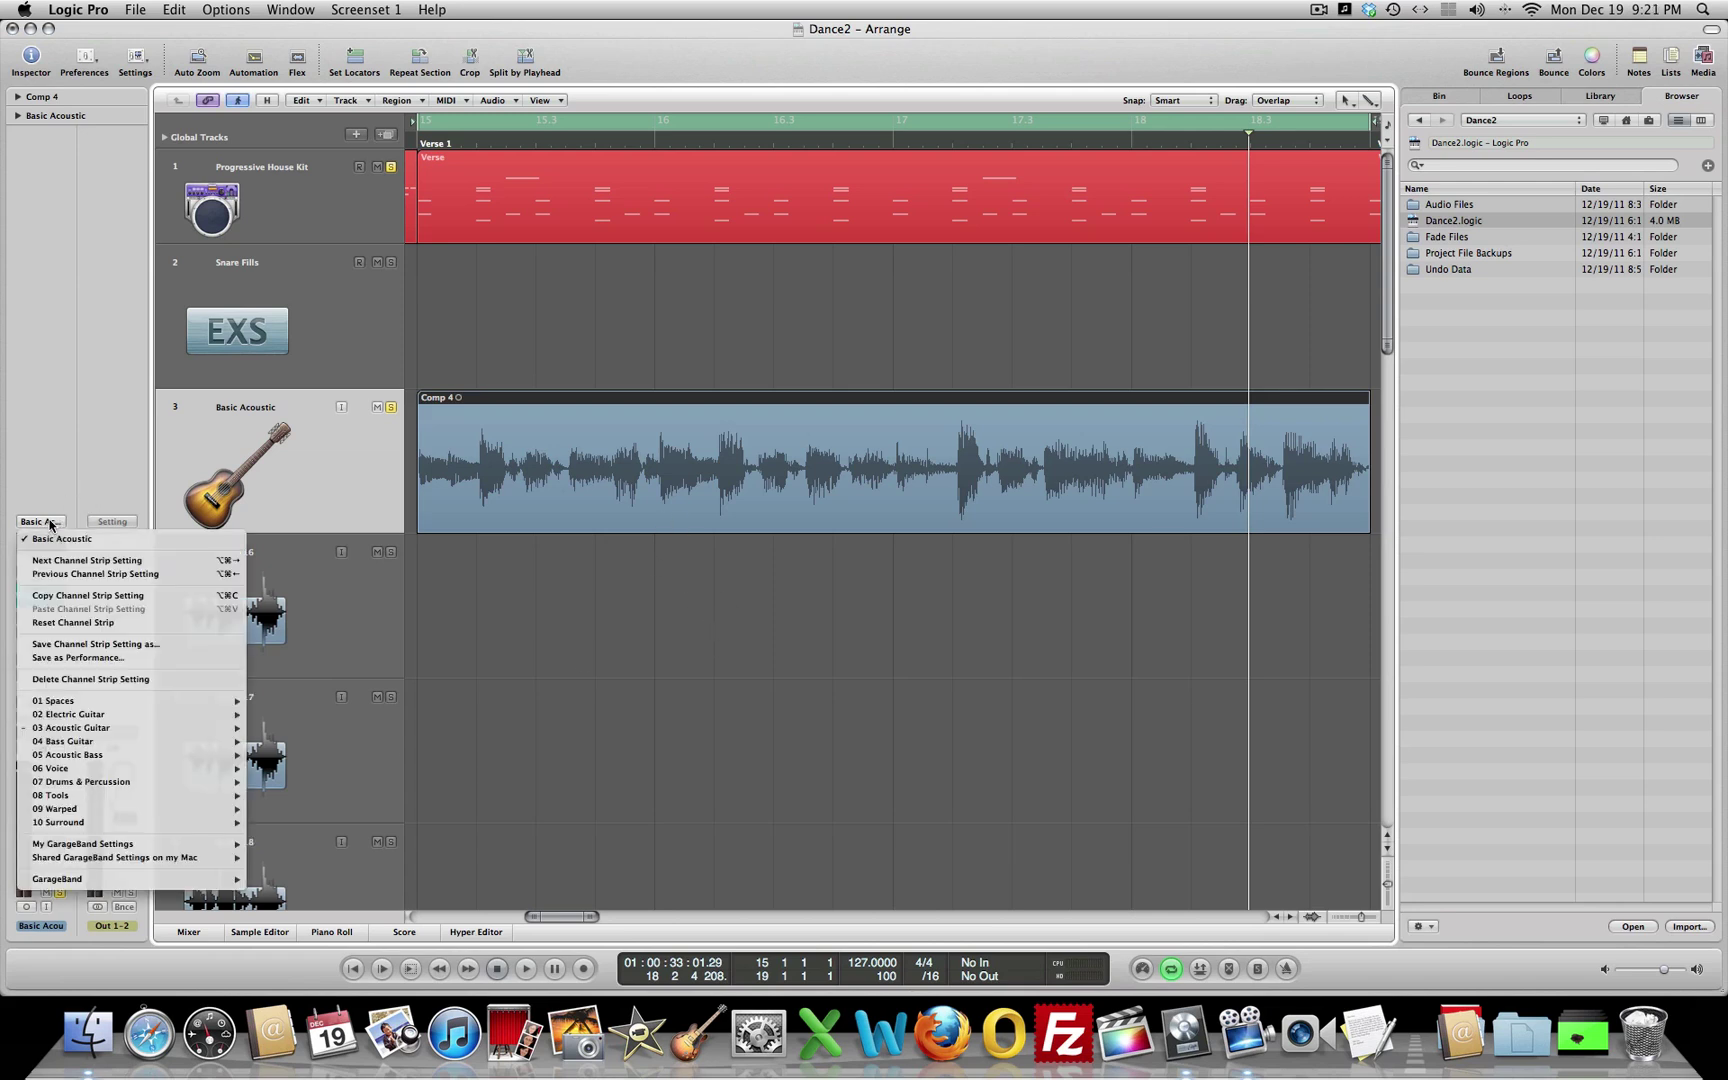
mouse_move(63, 704)
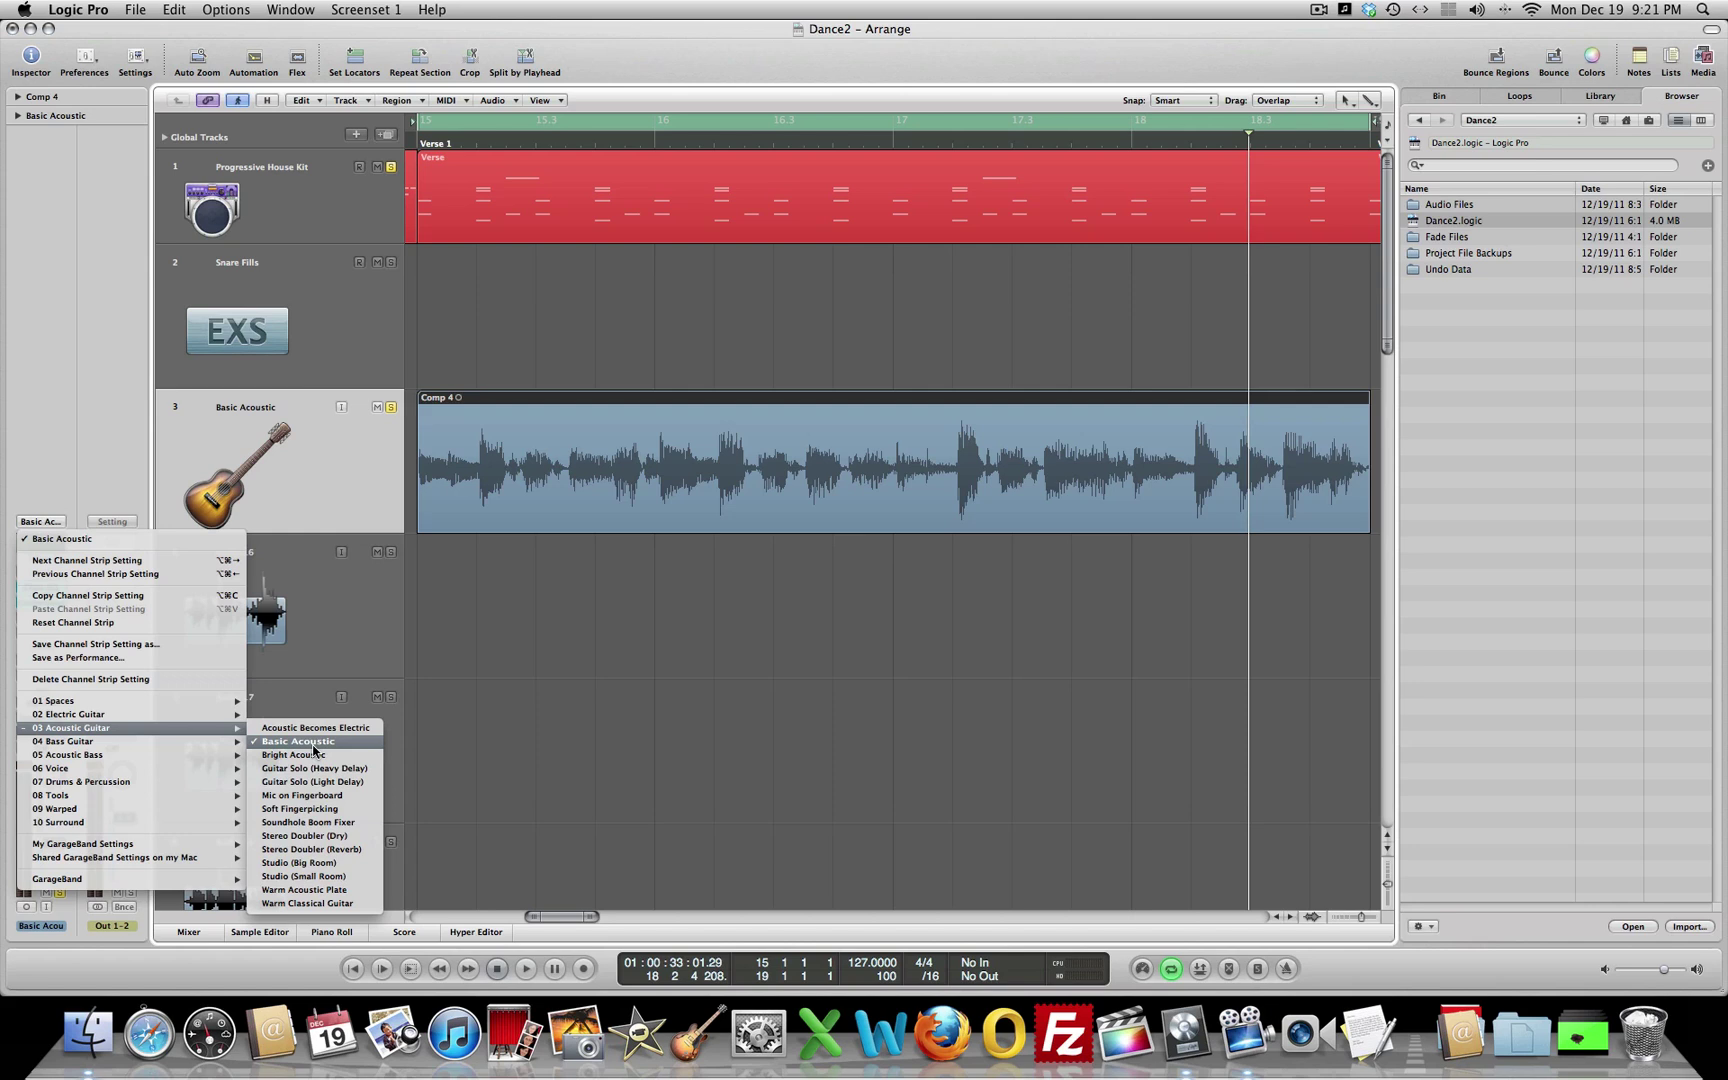
Audition Bright Acoustic, Guitar Solo (Heavy Delay) and Guitar Solo (Light Delay) settings during playback.
click(314, 756)
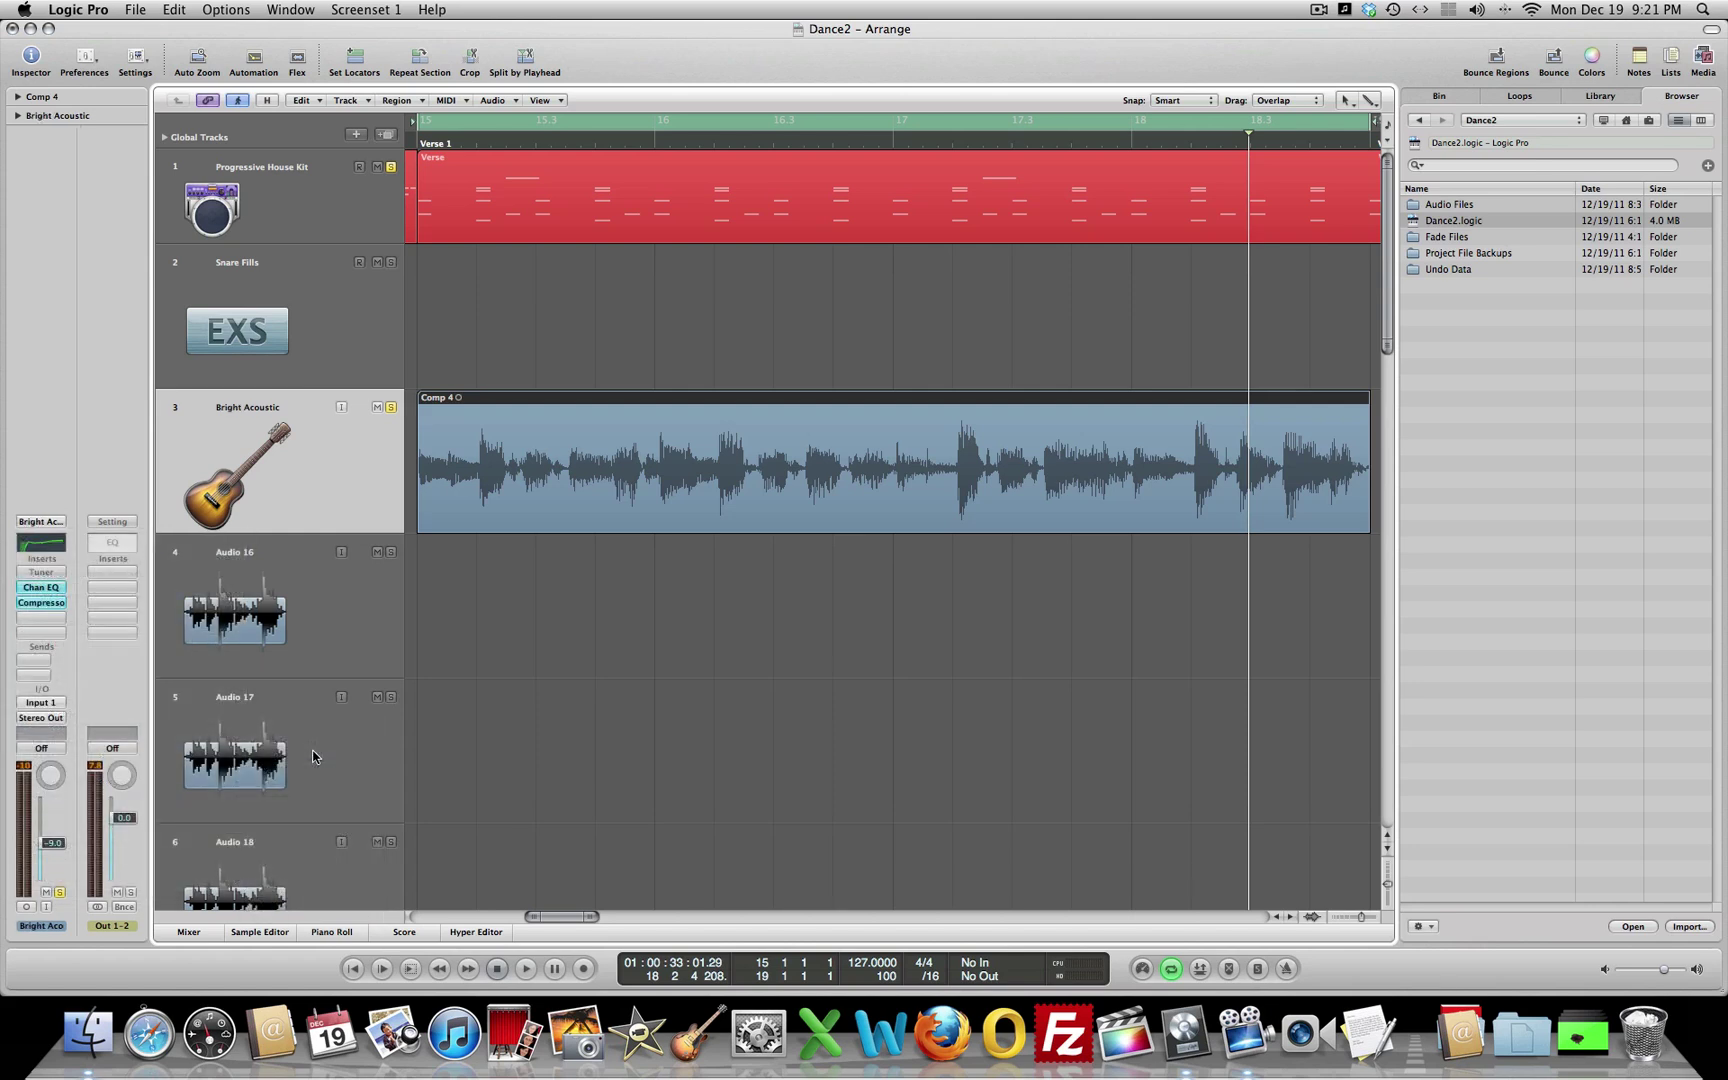
key(space)
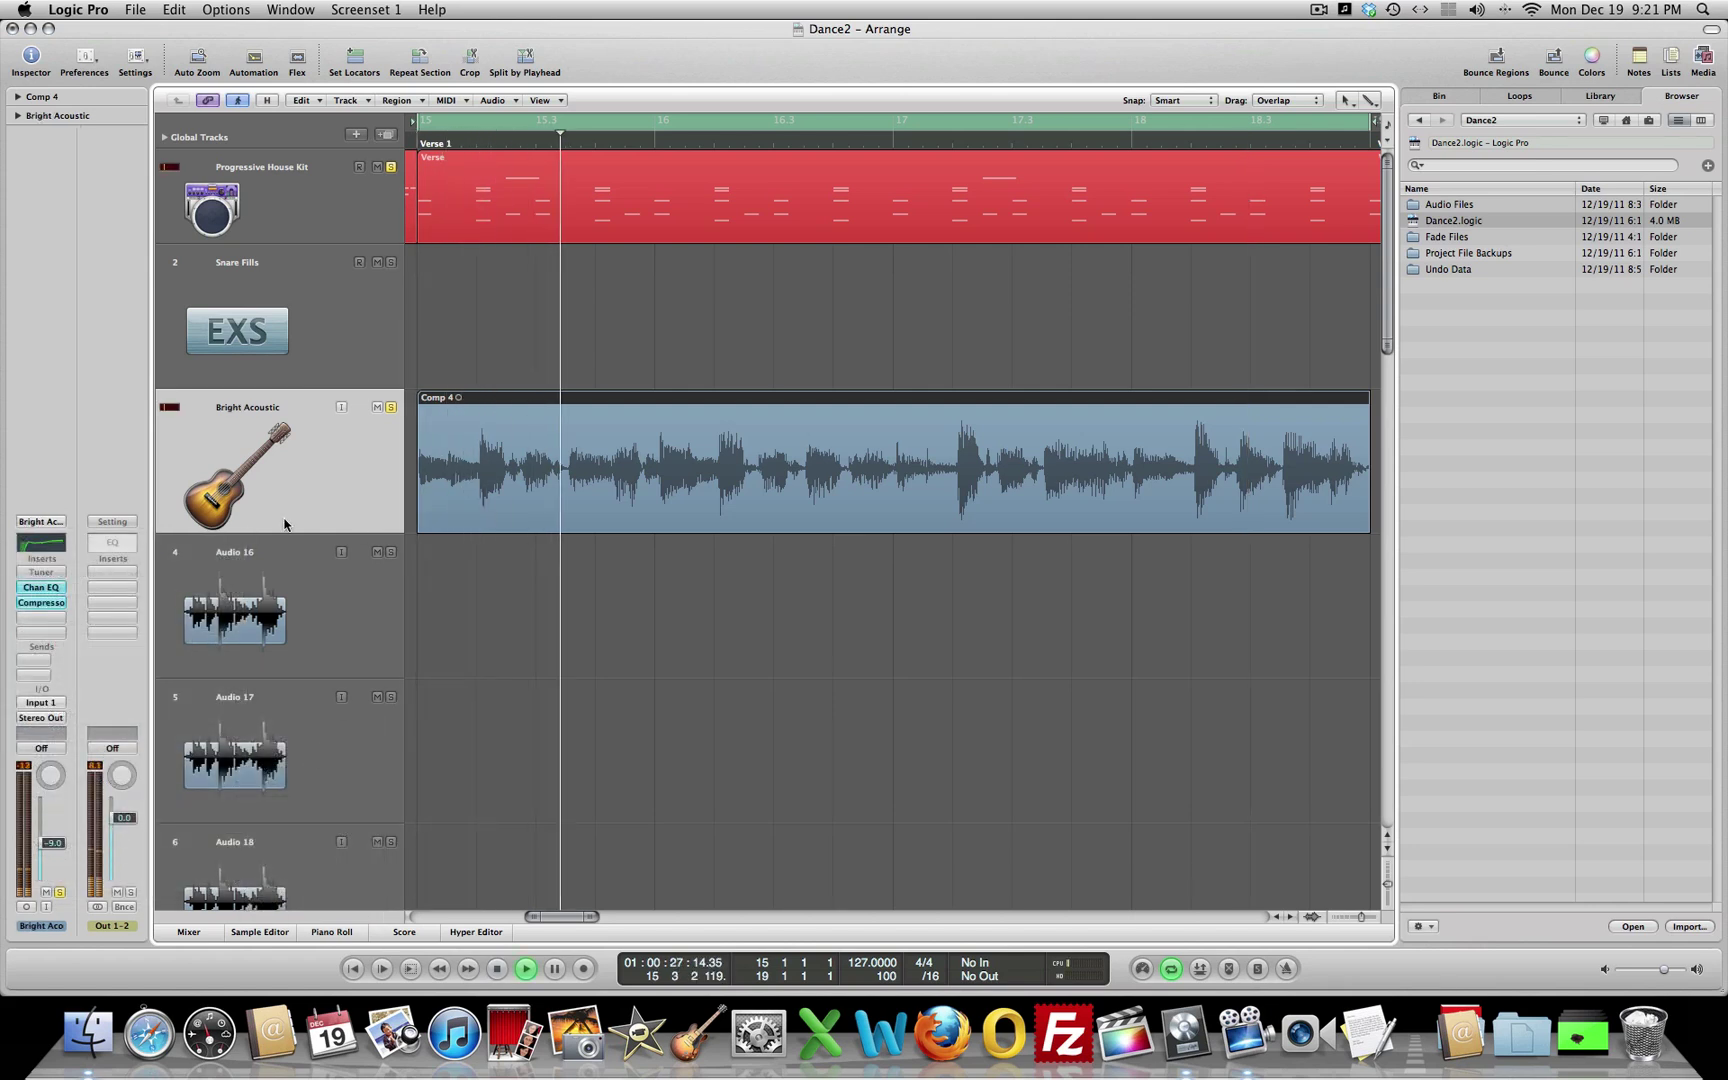
click(52, 523)
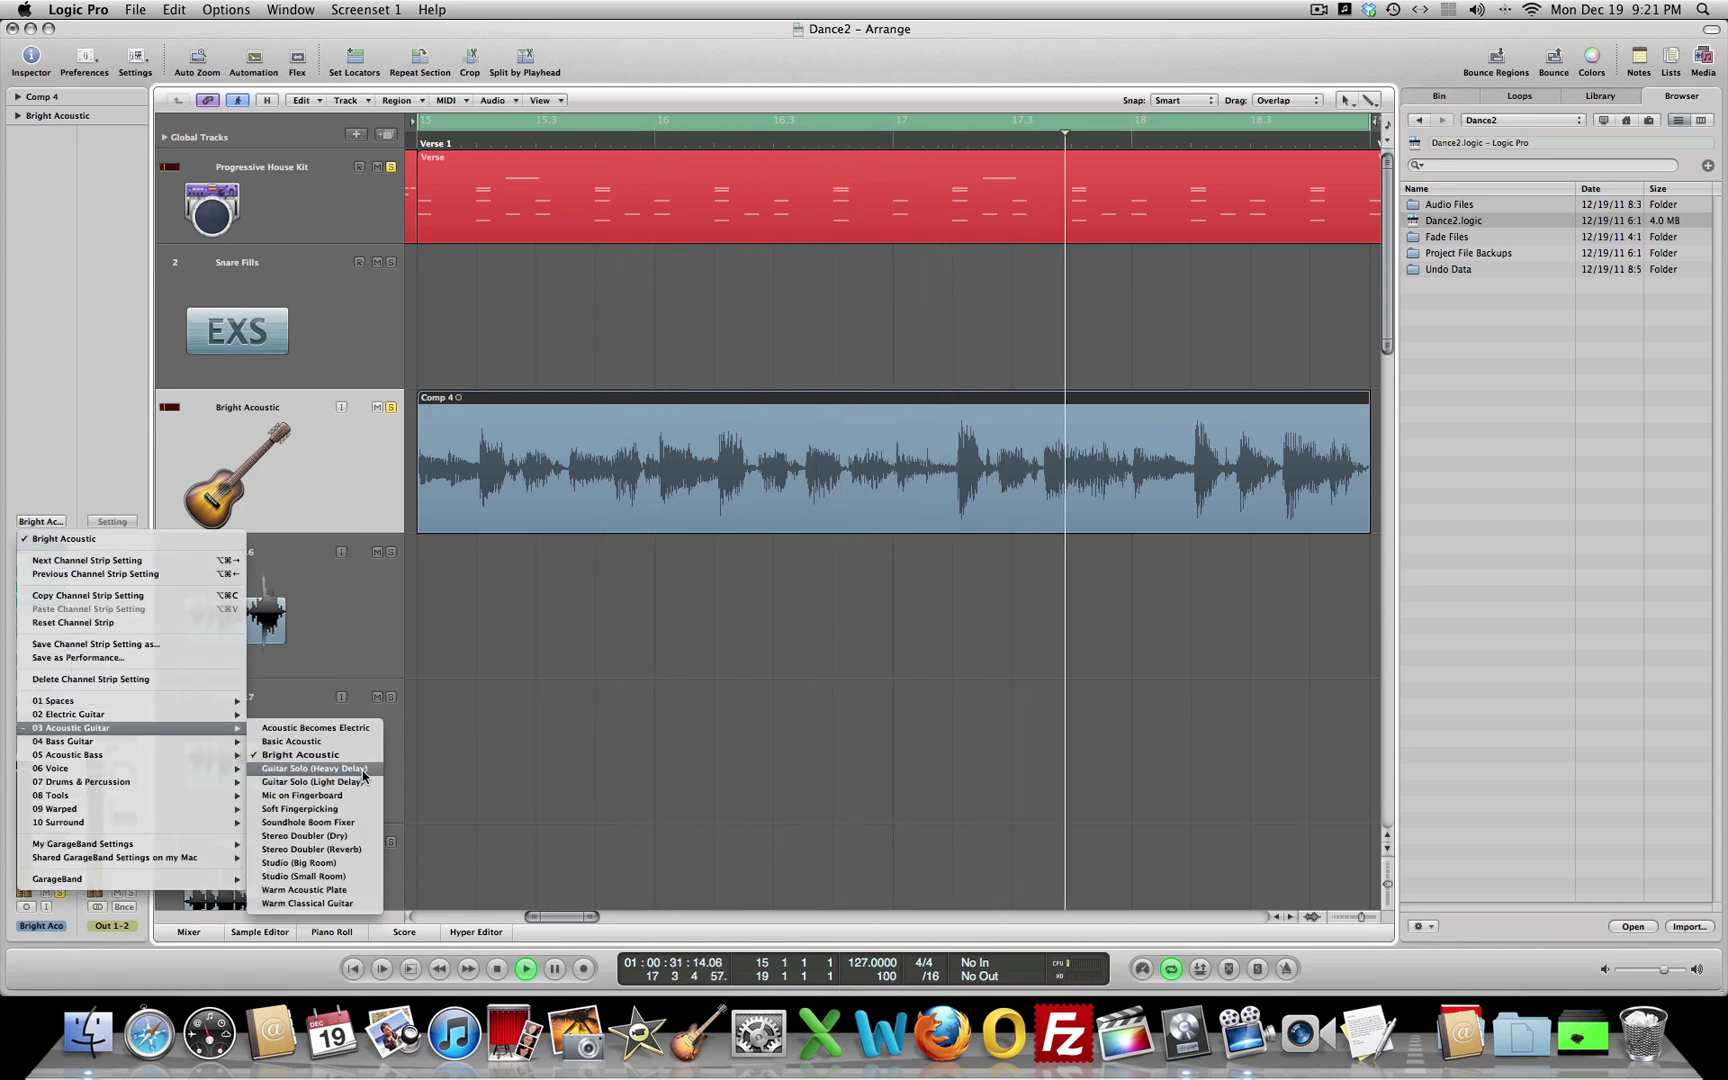
click(362, 769)
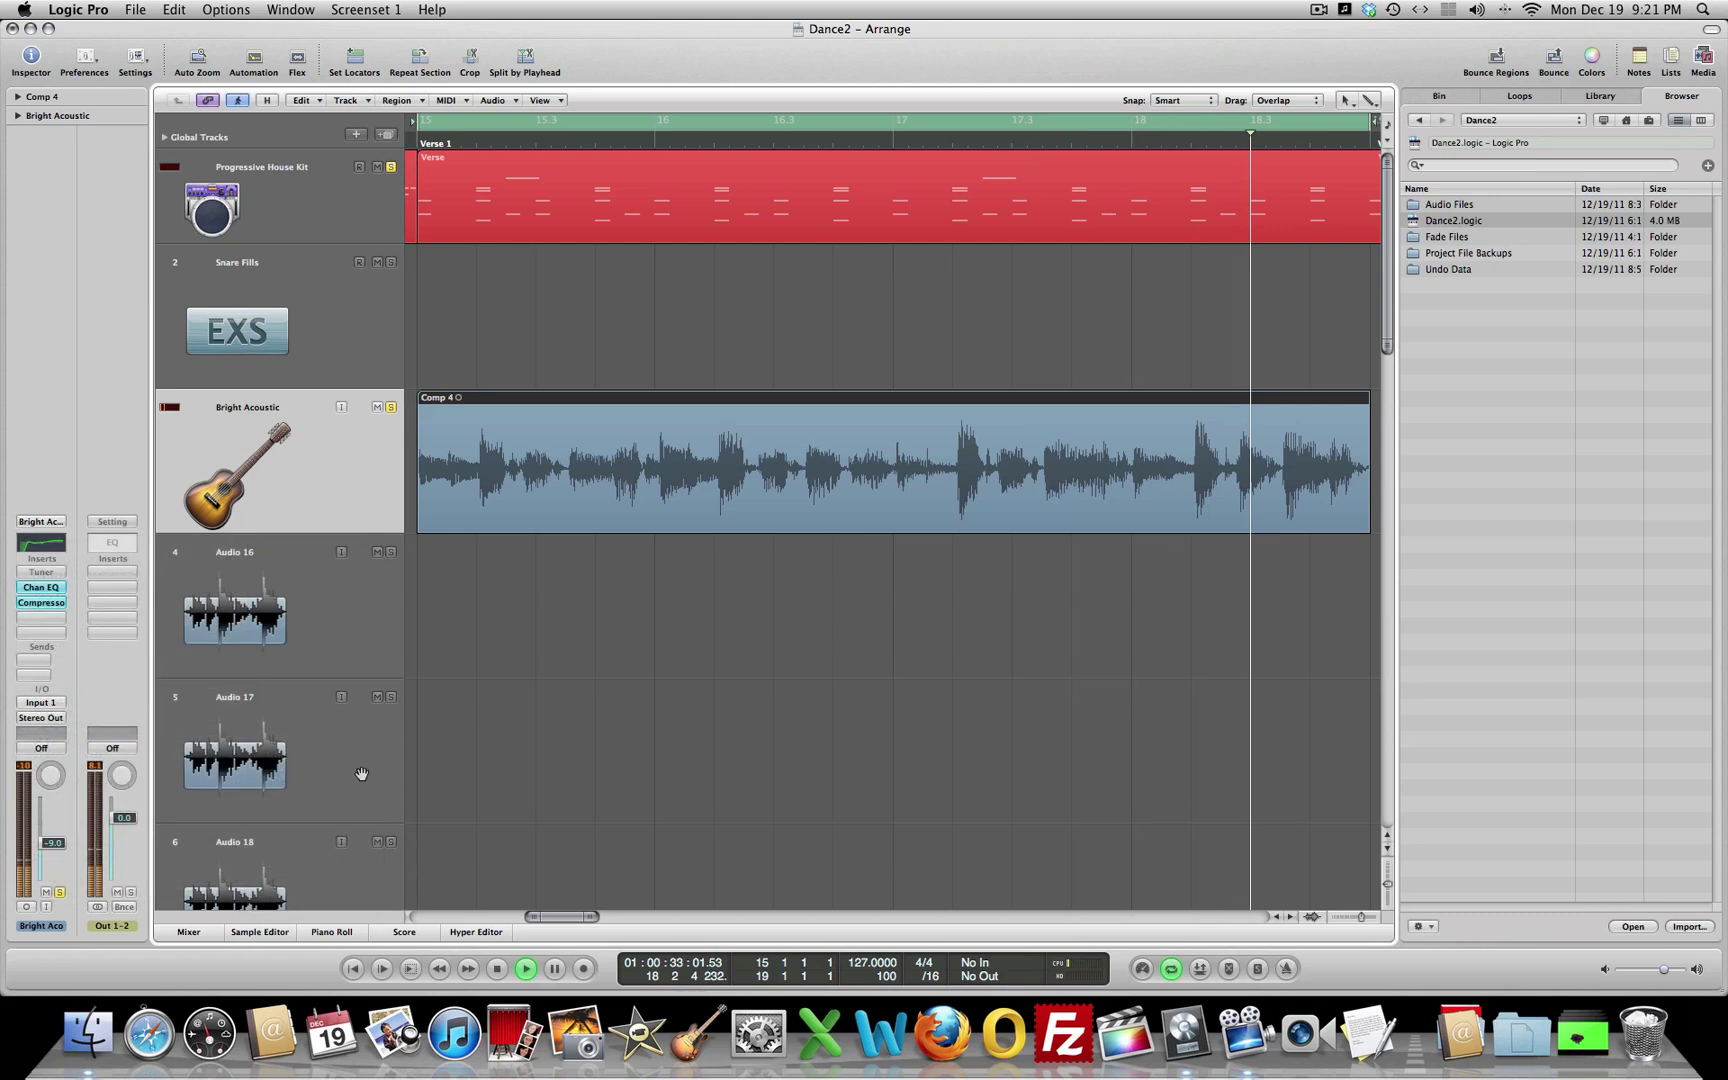
click(37, 514)
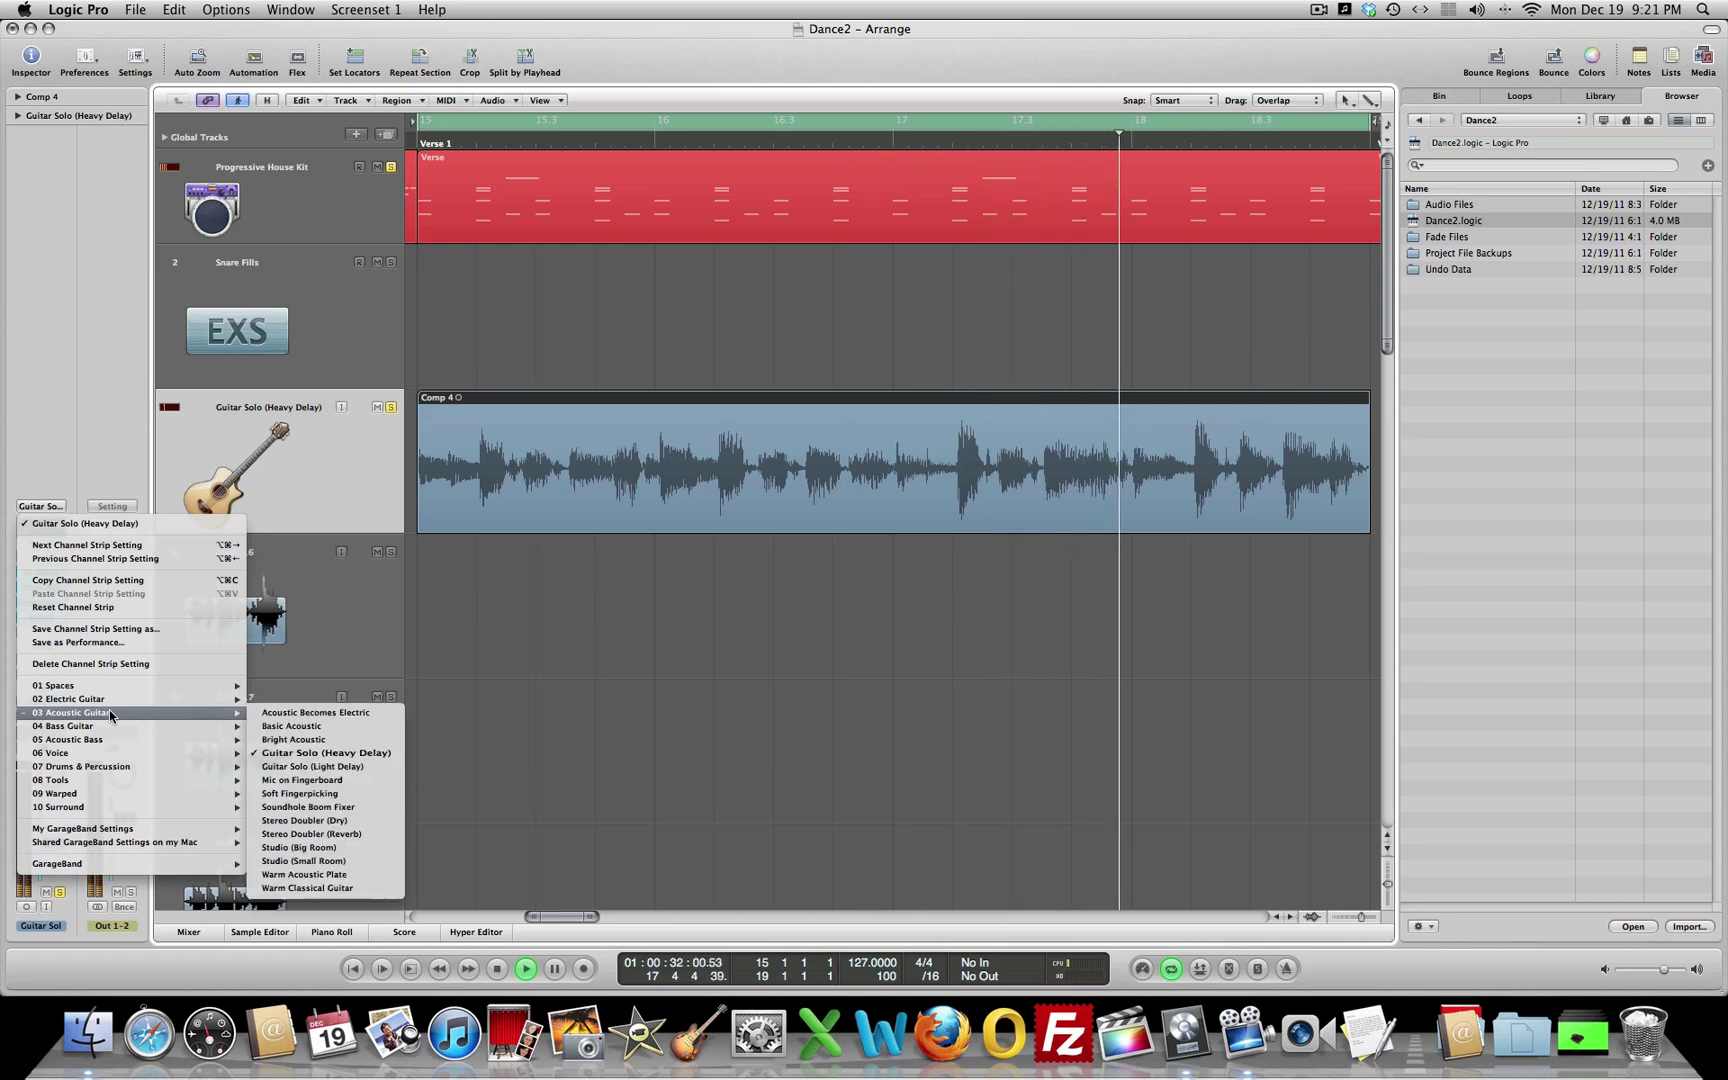
click(303, 767)
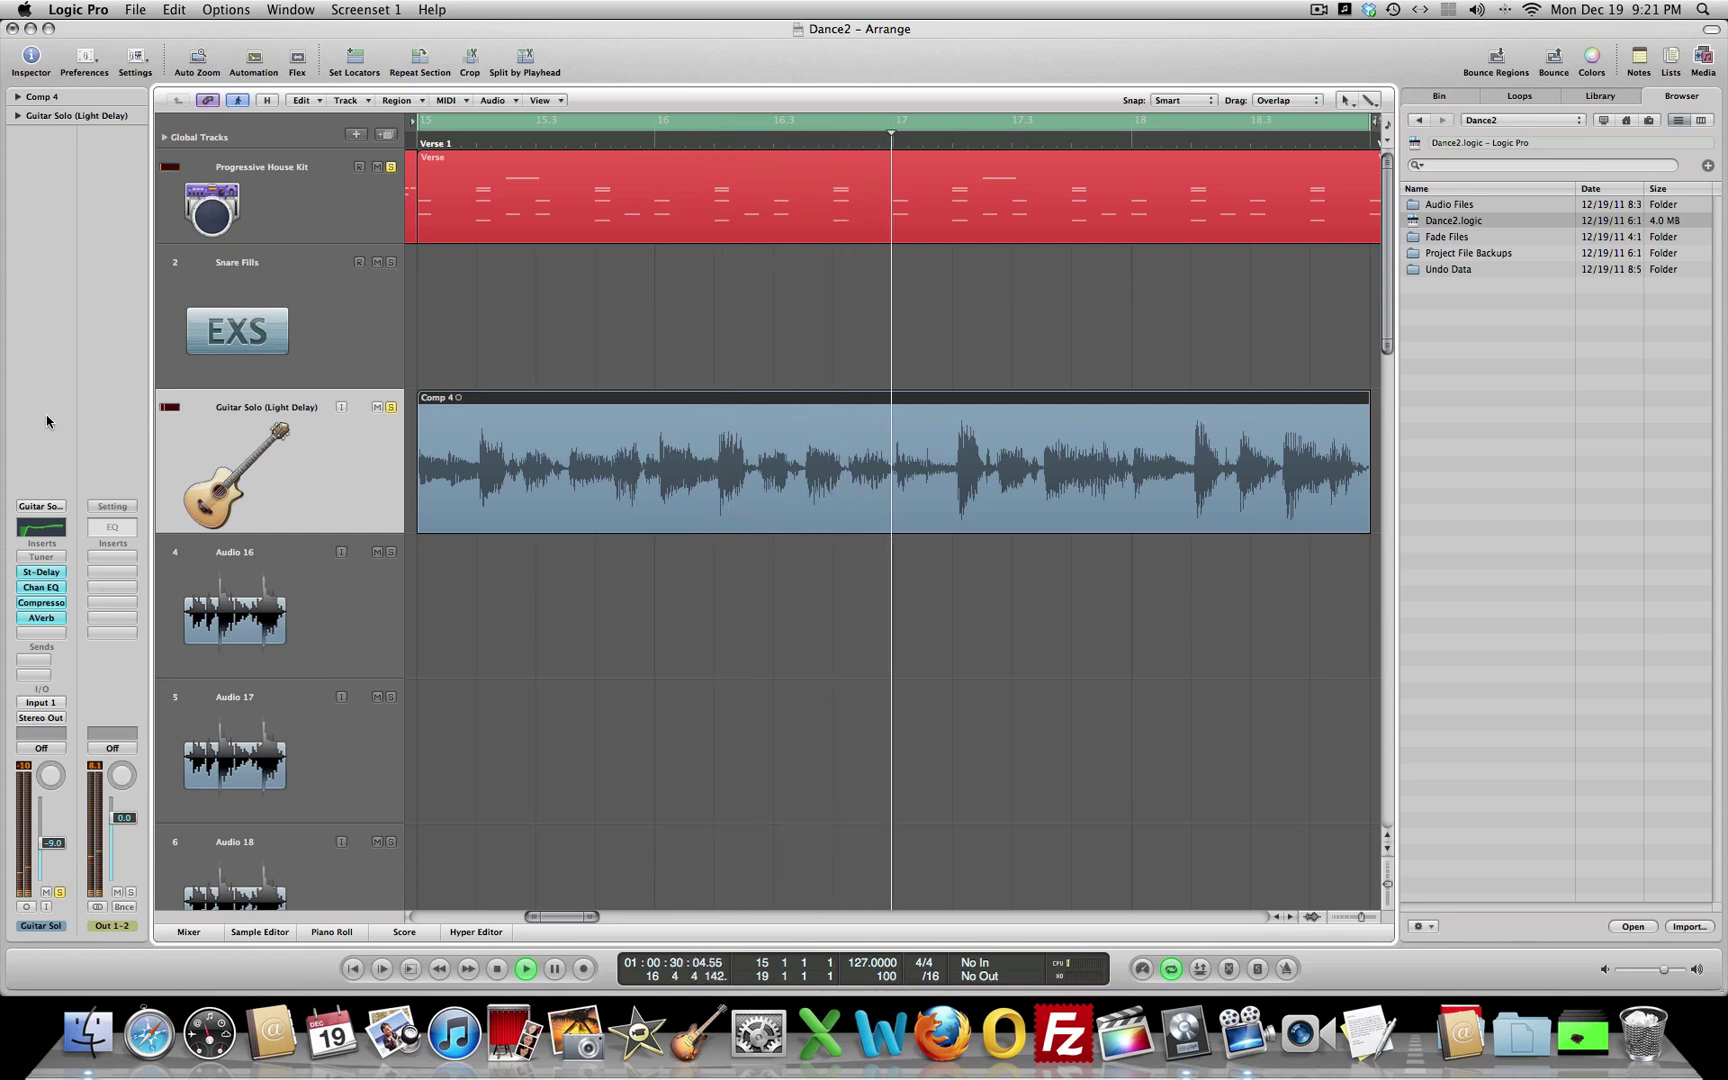
Step past Mic on Fingerboard, Soft Fingerpicking and Soundhole Boom Fixer, keeping Stereo Doubler (Dry).
key(])
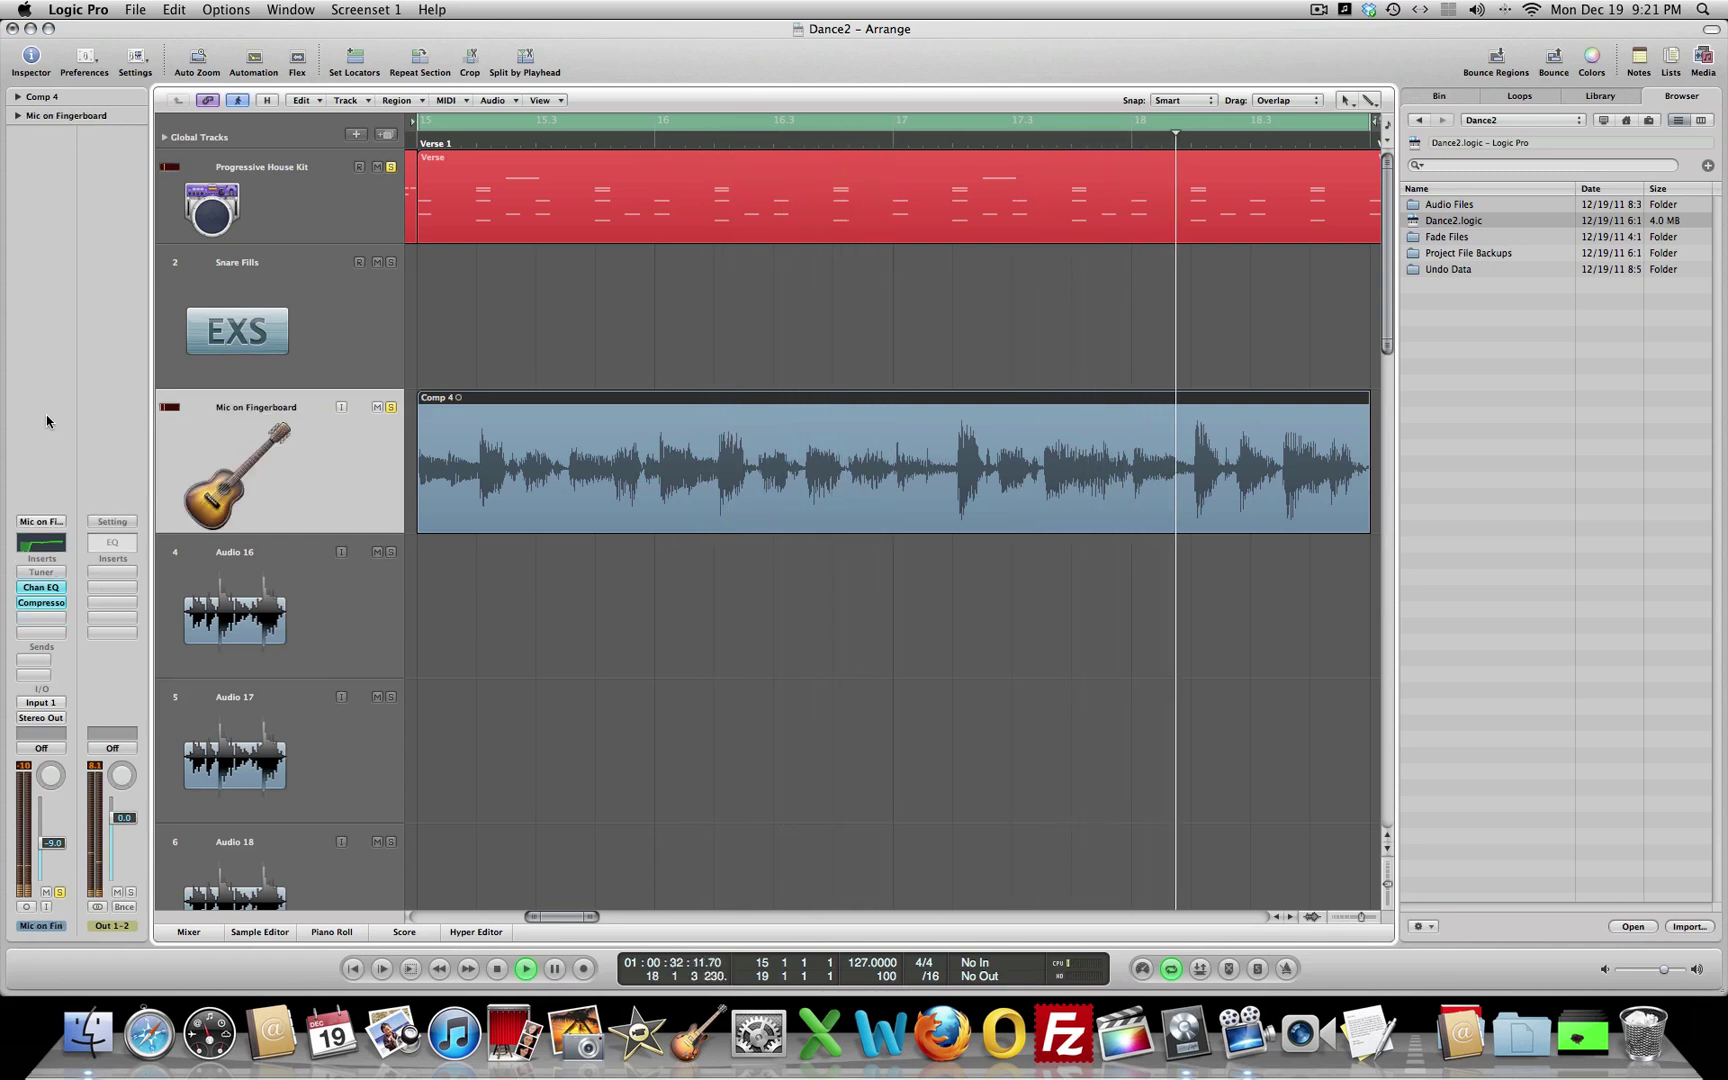
key(])
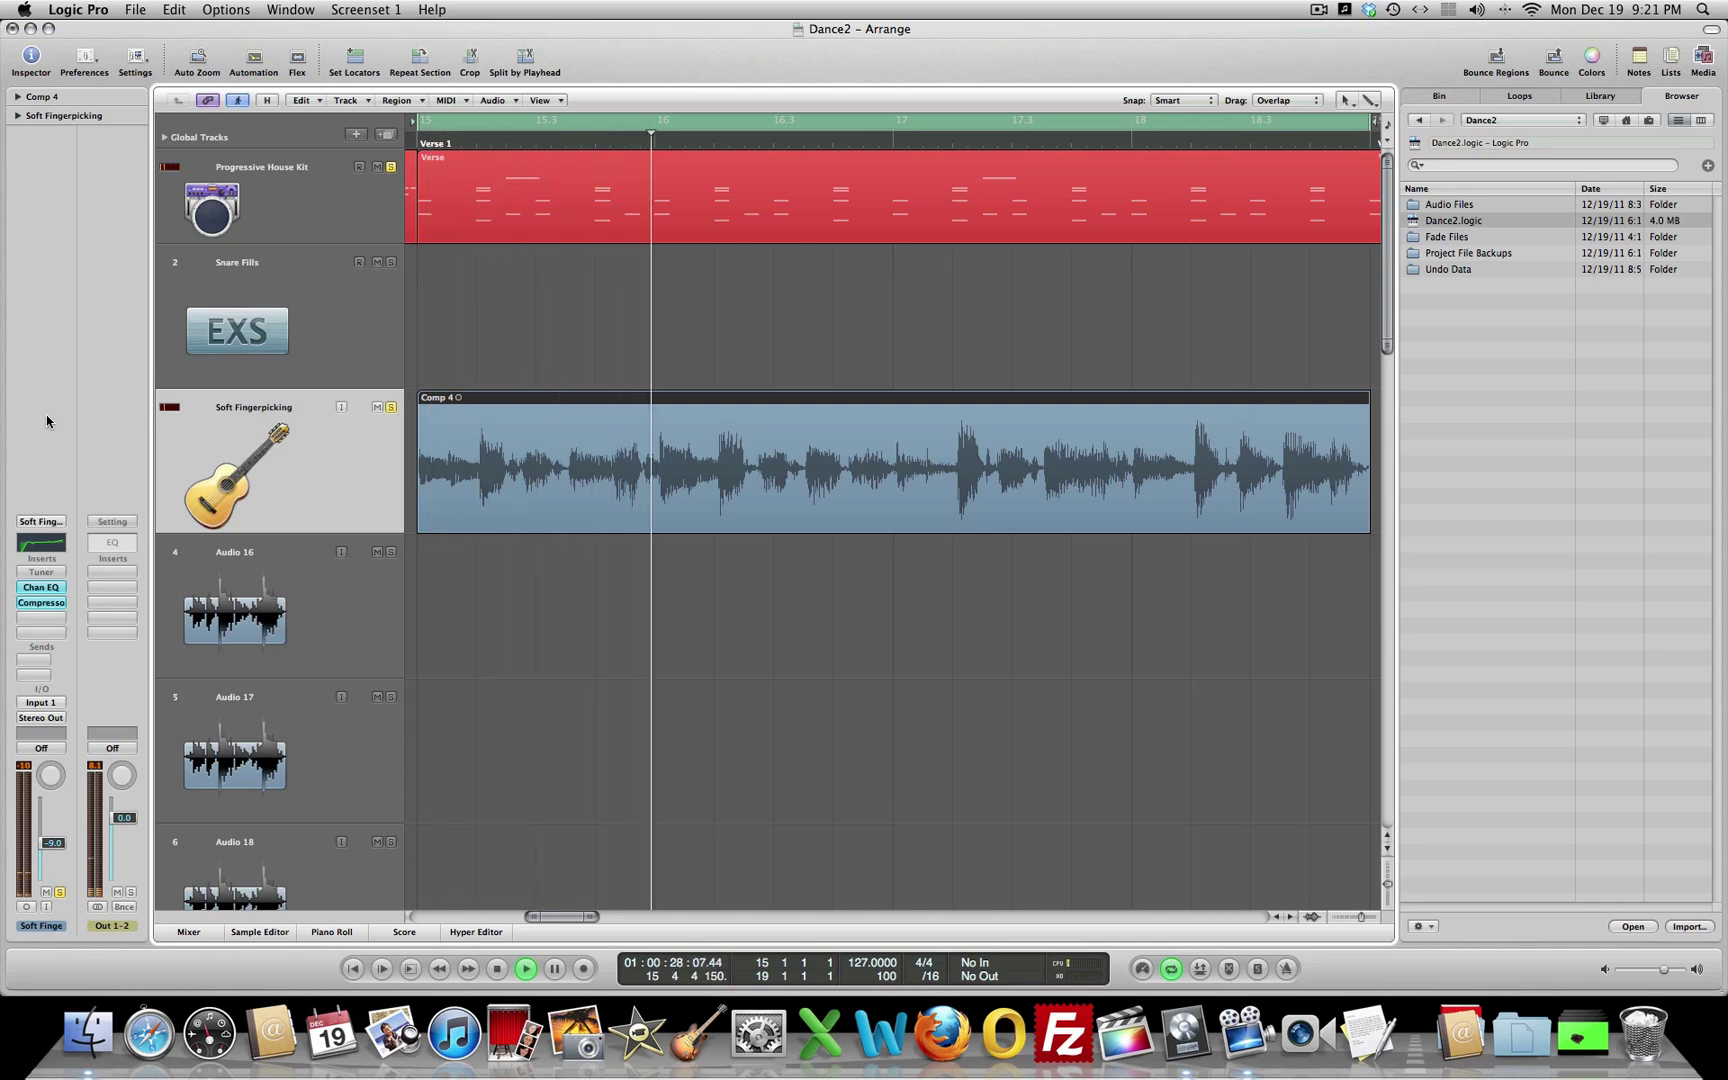
key(])
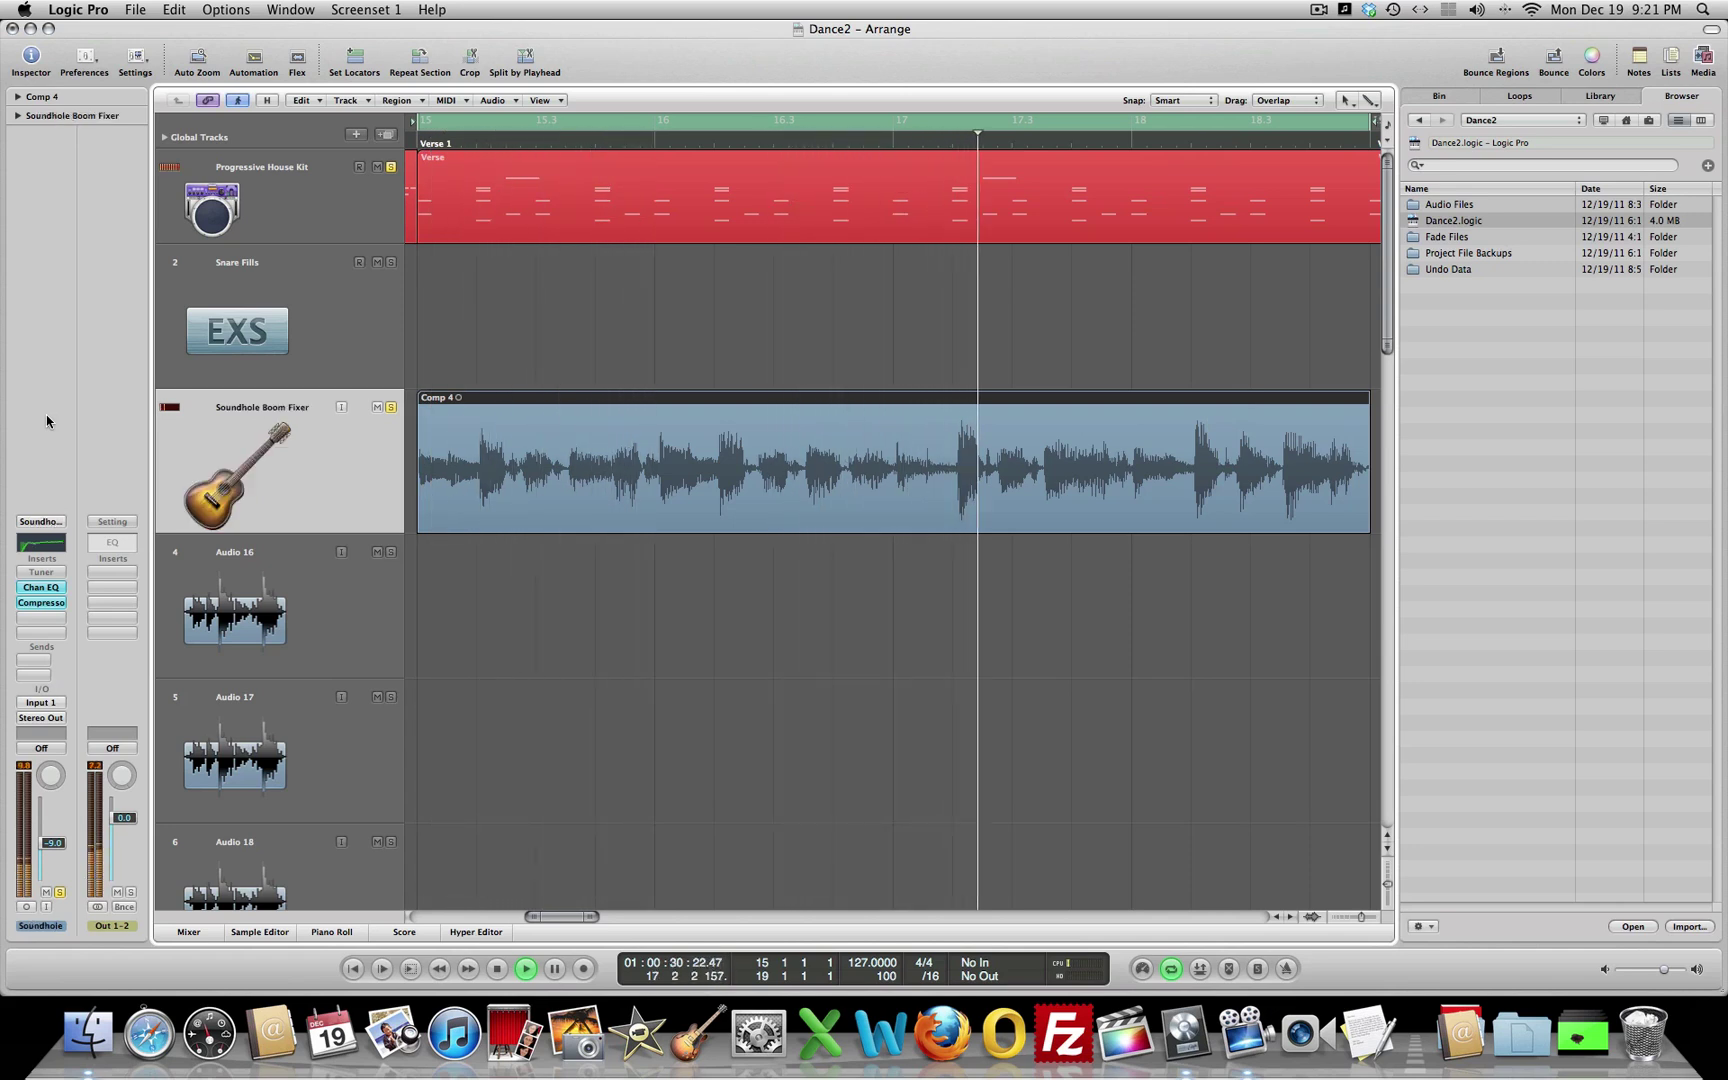
key(])
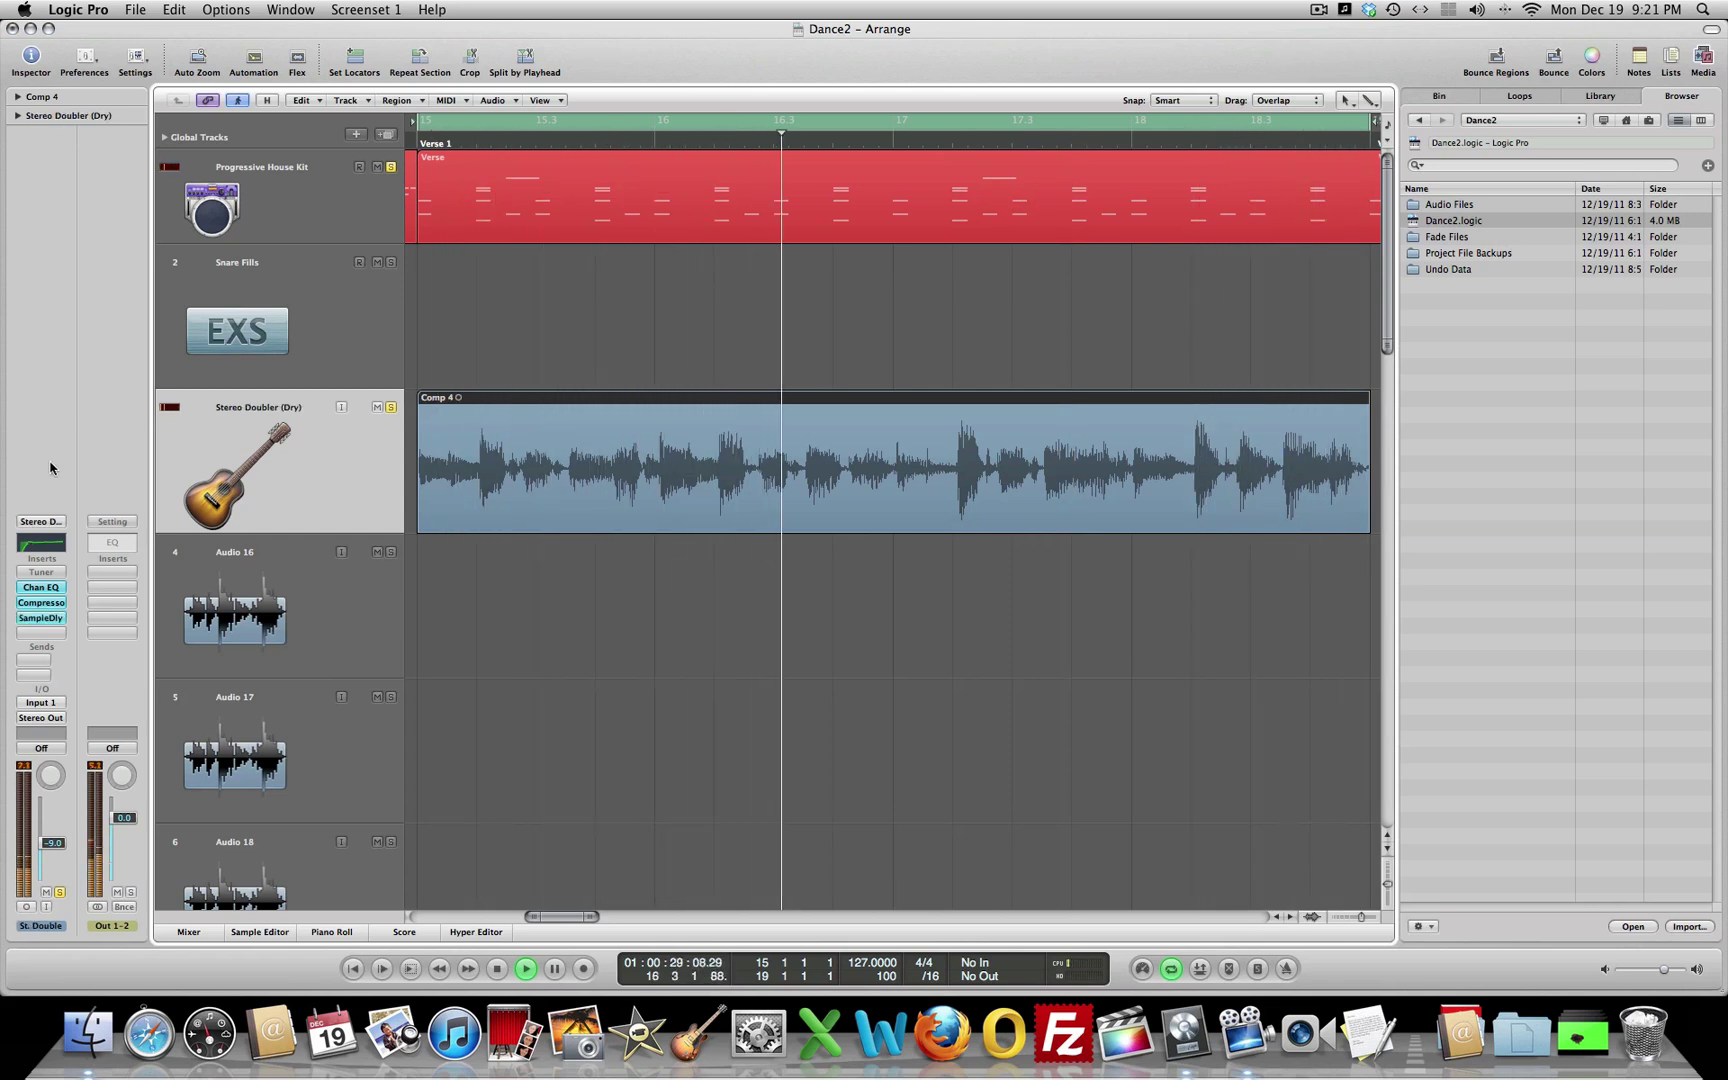
click(41, 521)
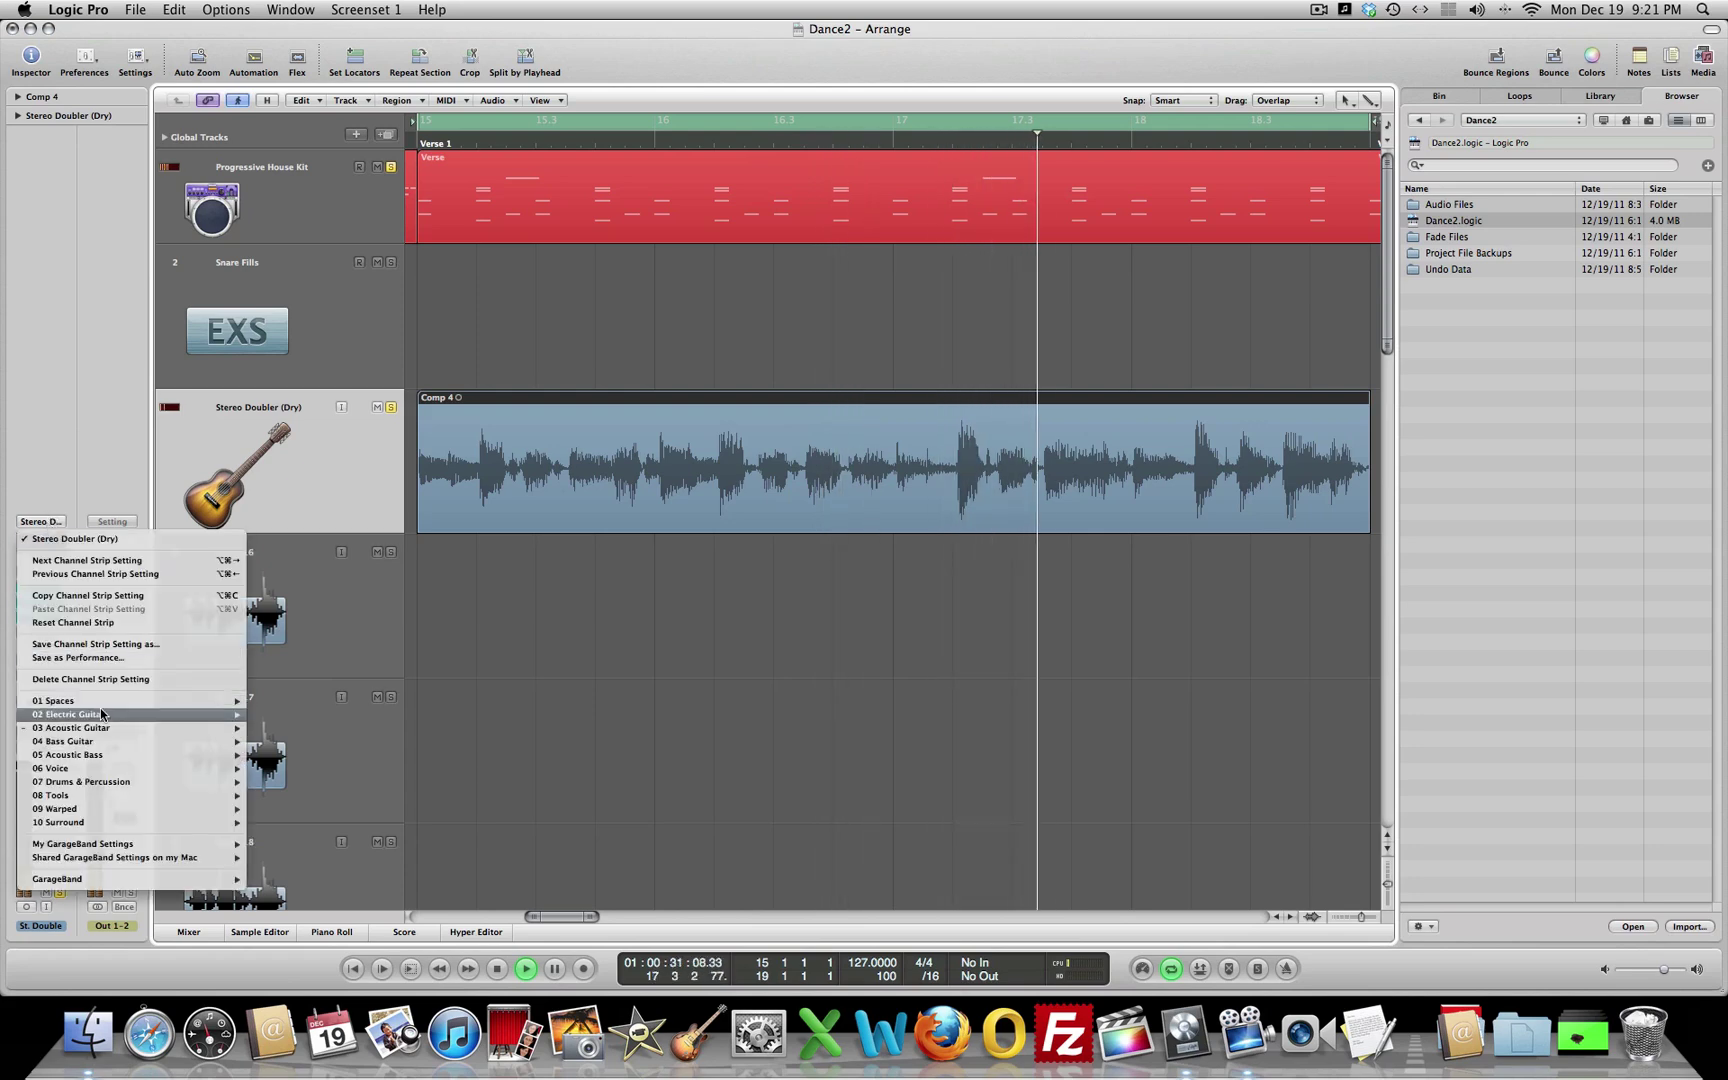
mouse_move(100, 727)
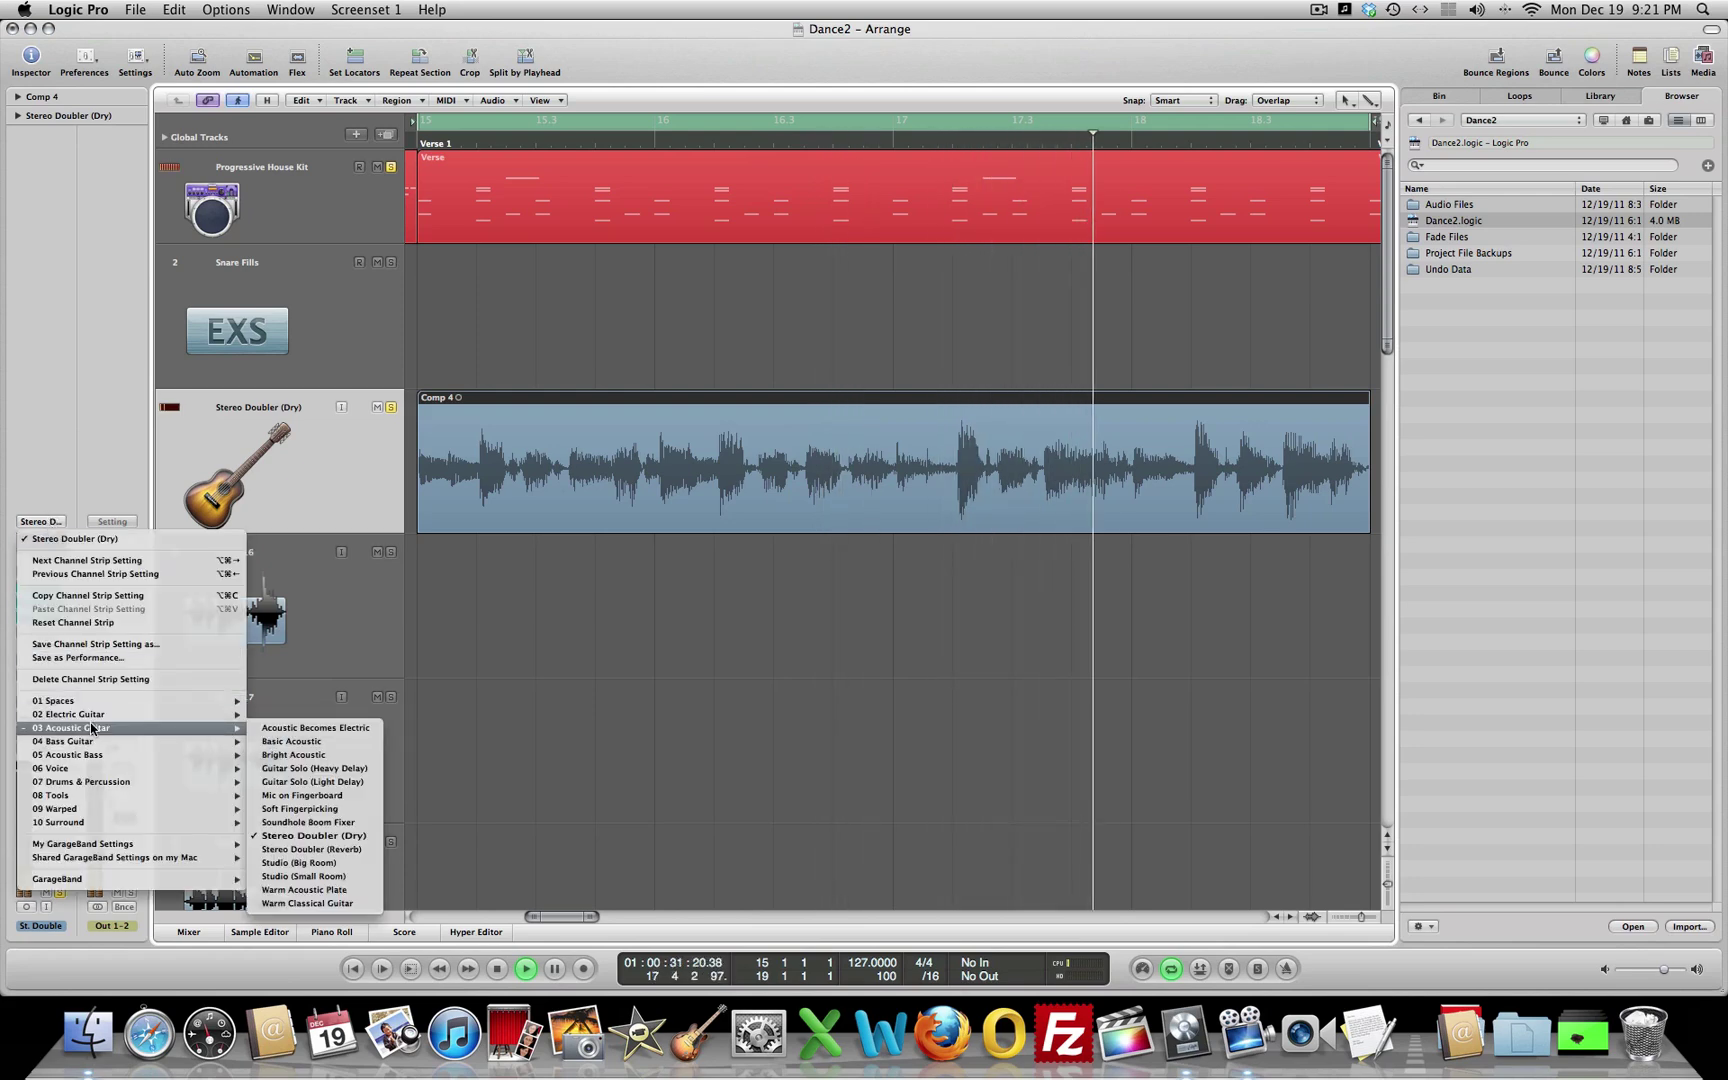
click(335, 838)
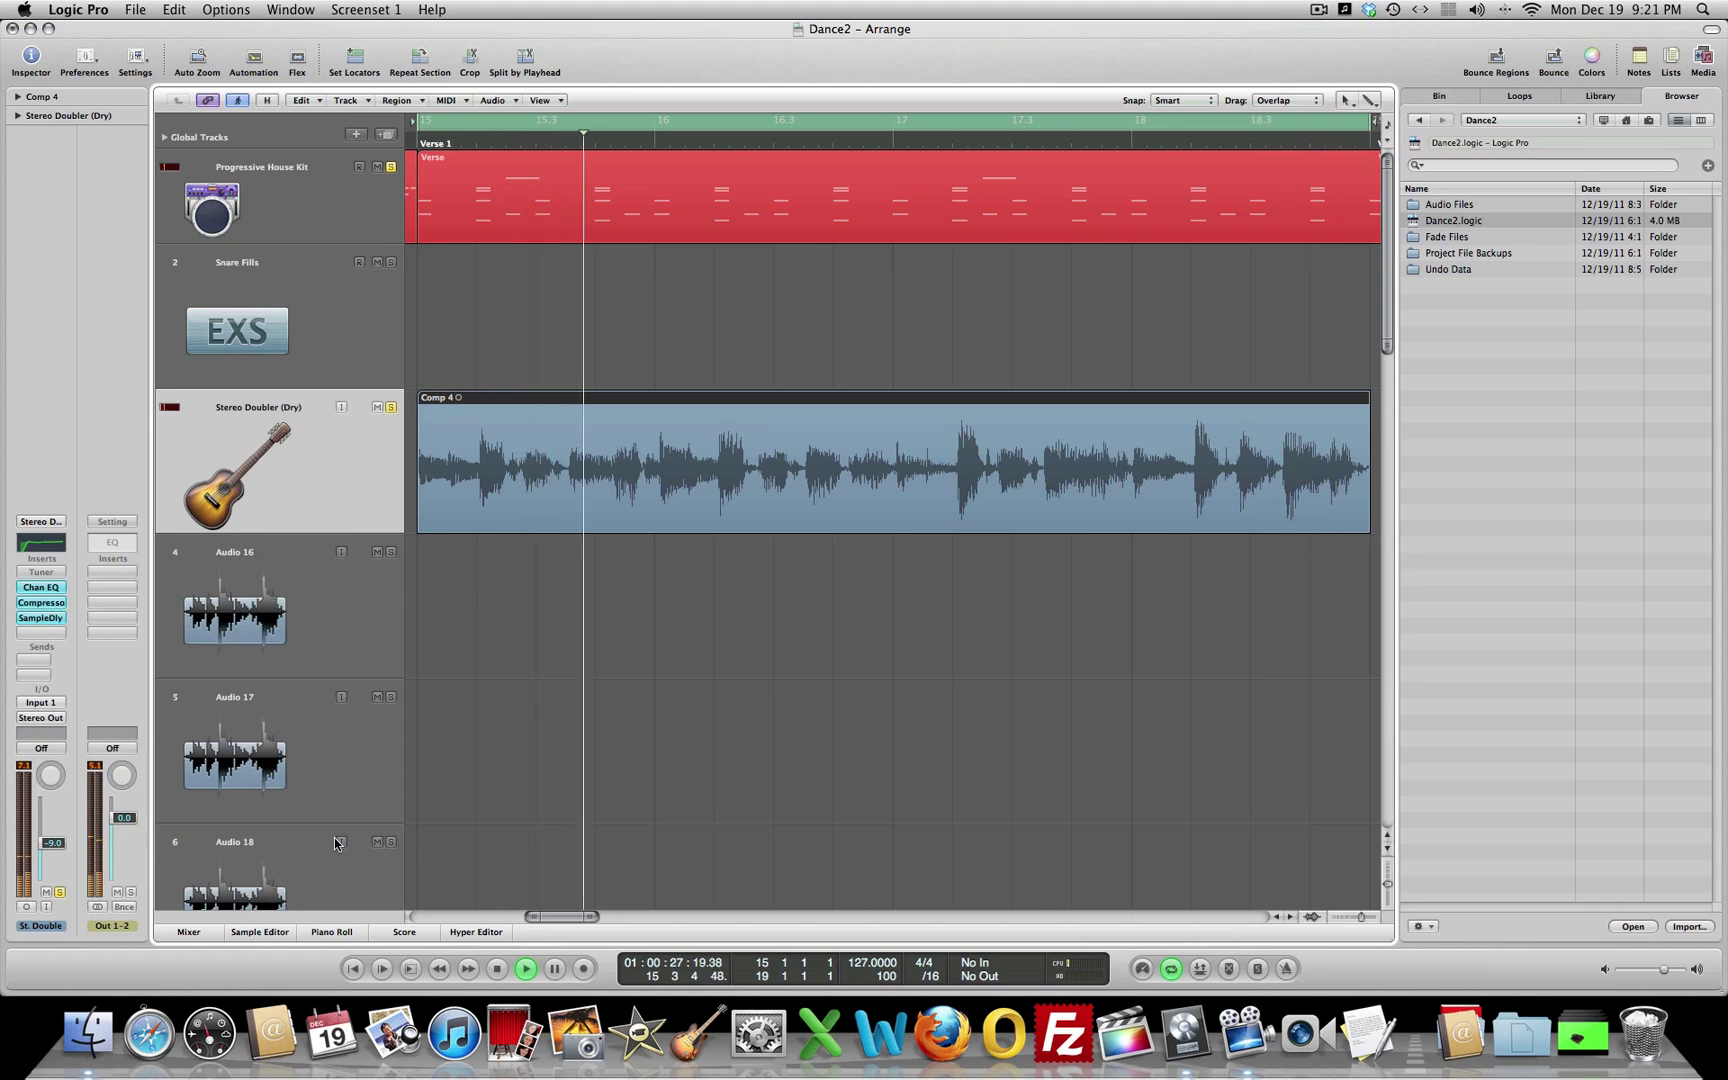
Stop playback and load the 03 Acoustic Guitar > Warm Acoustic Plate channel strip setting.
key(space)
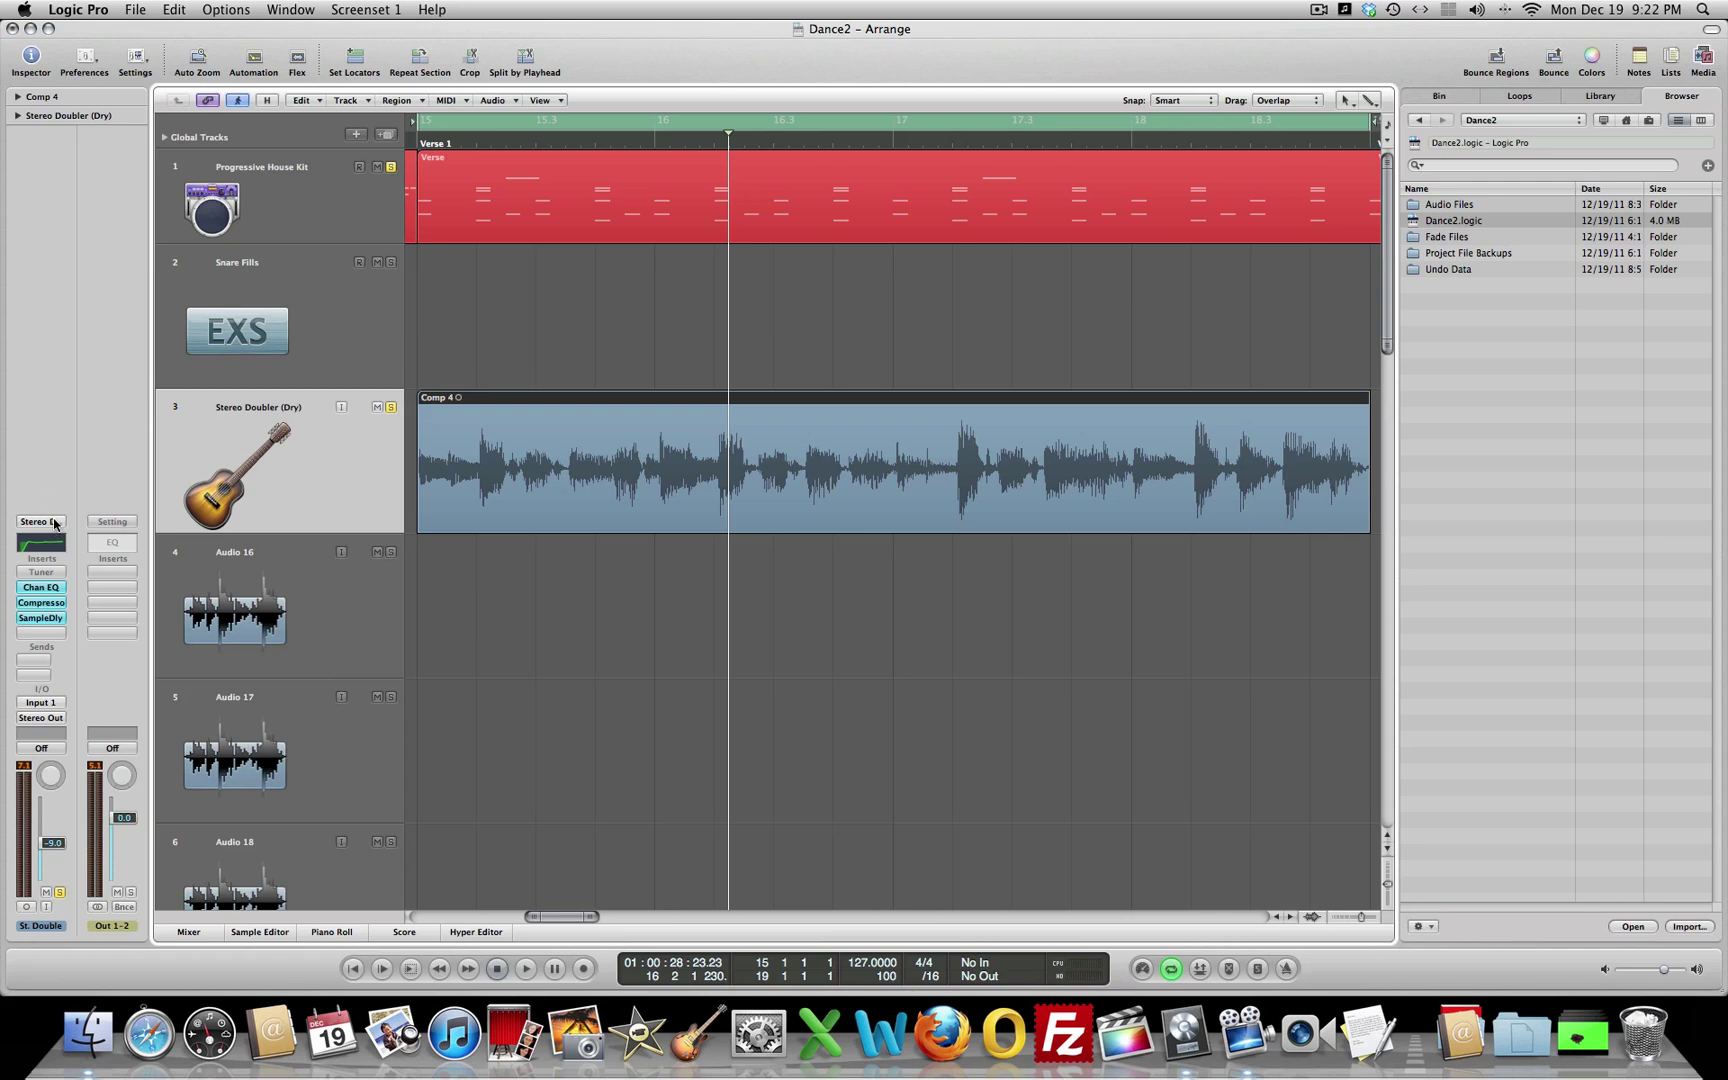
click(40, 522)
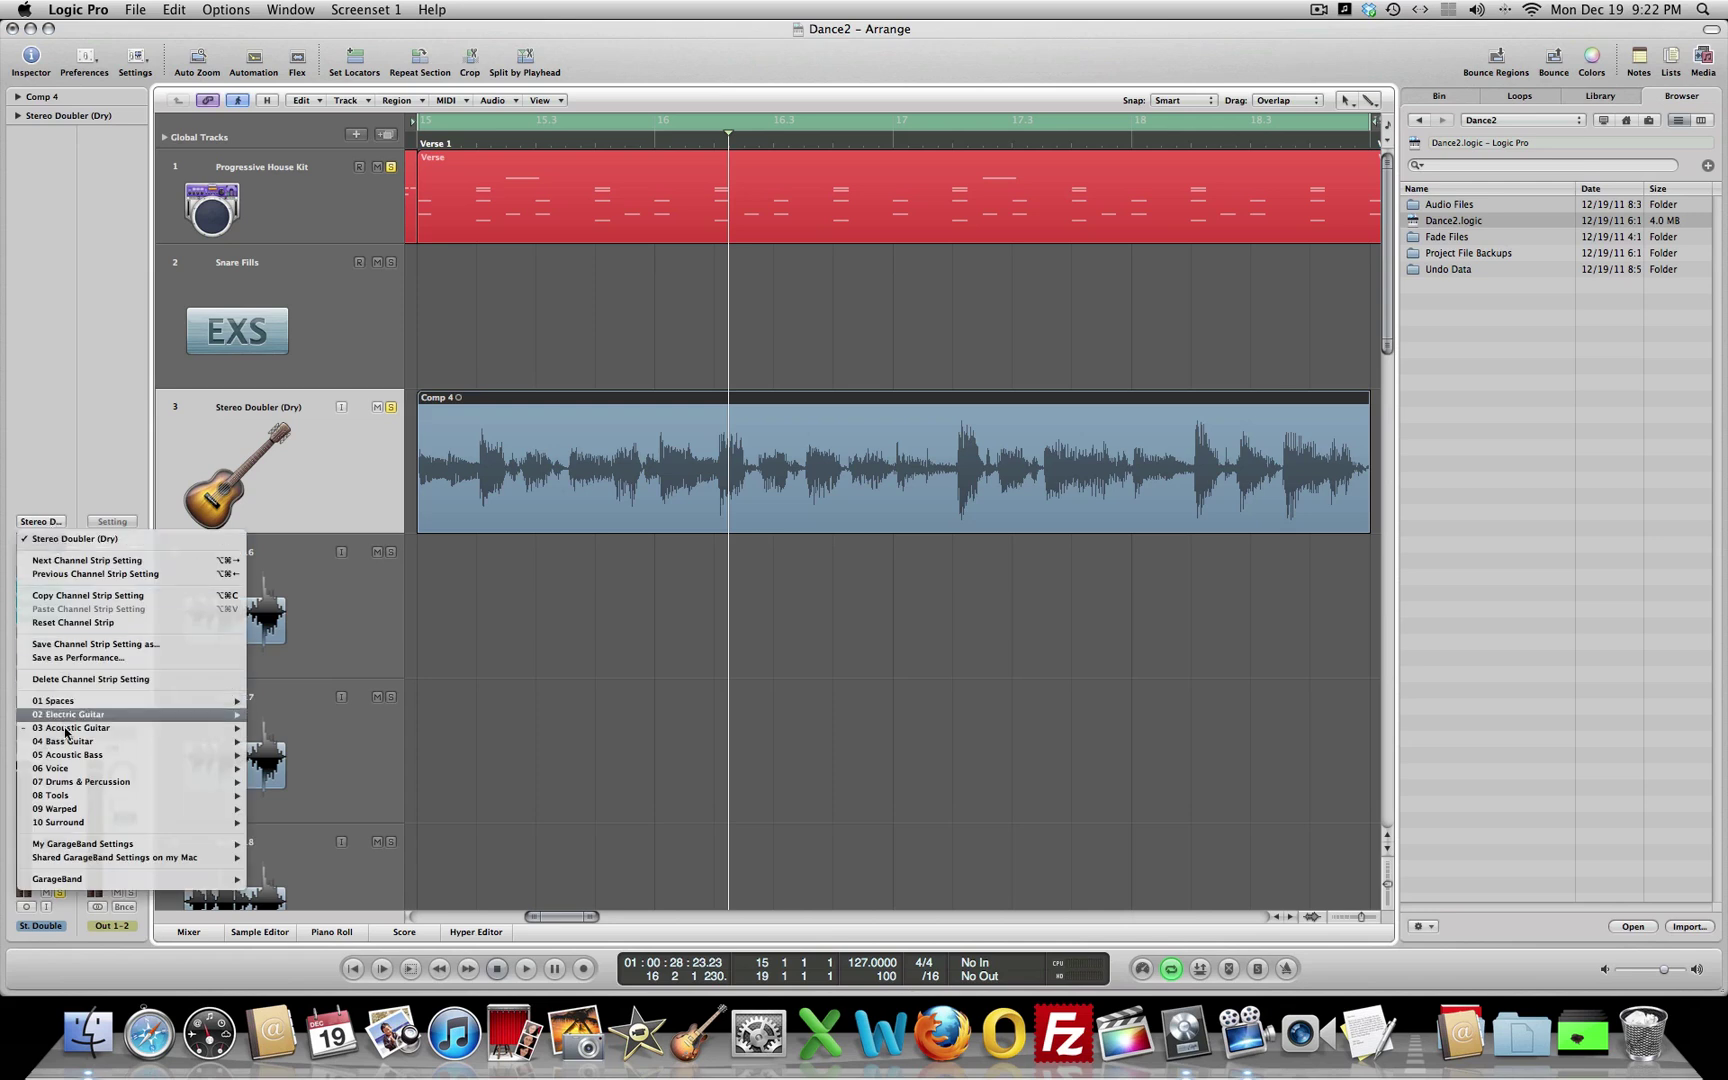
mouse_move(66, 733)
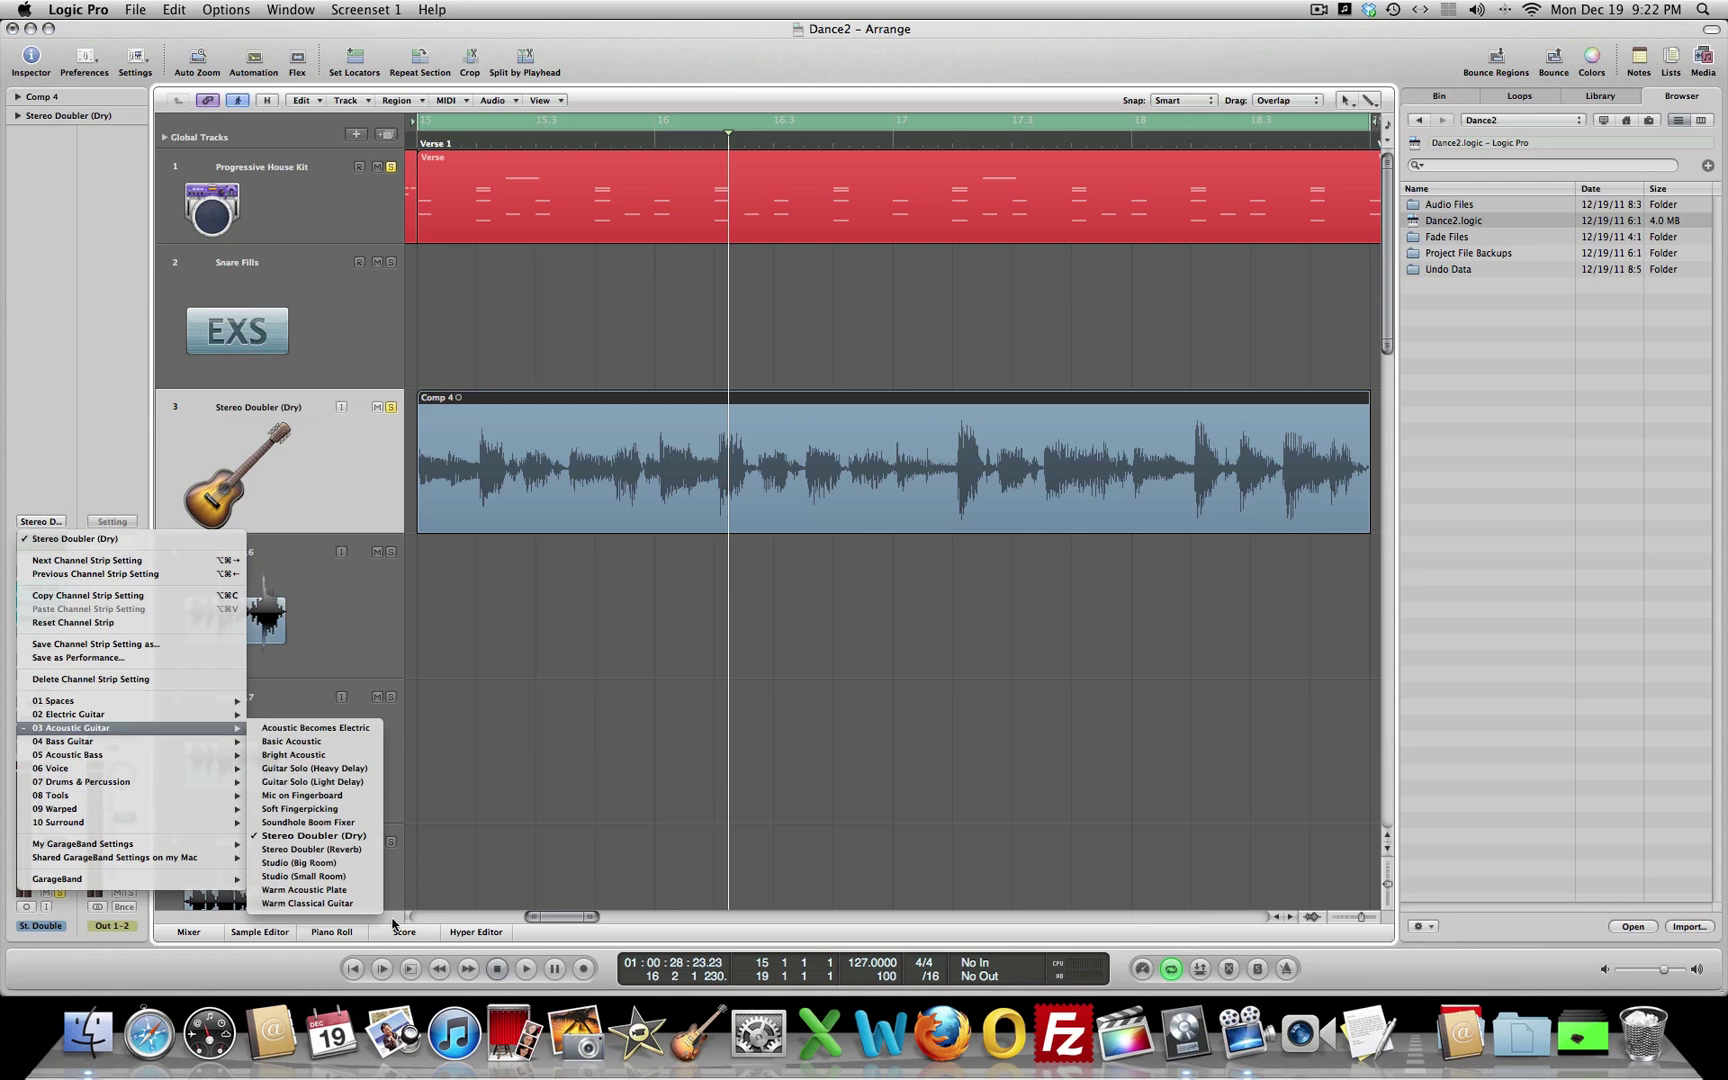
click(303, 890)
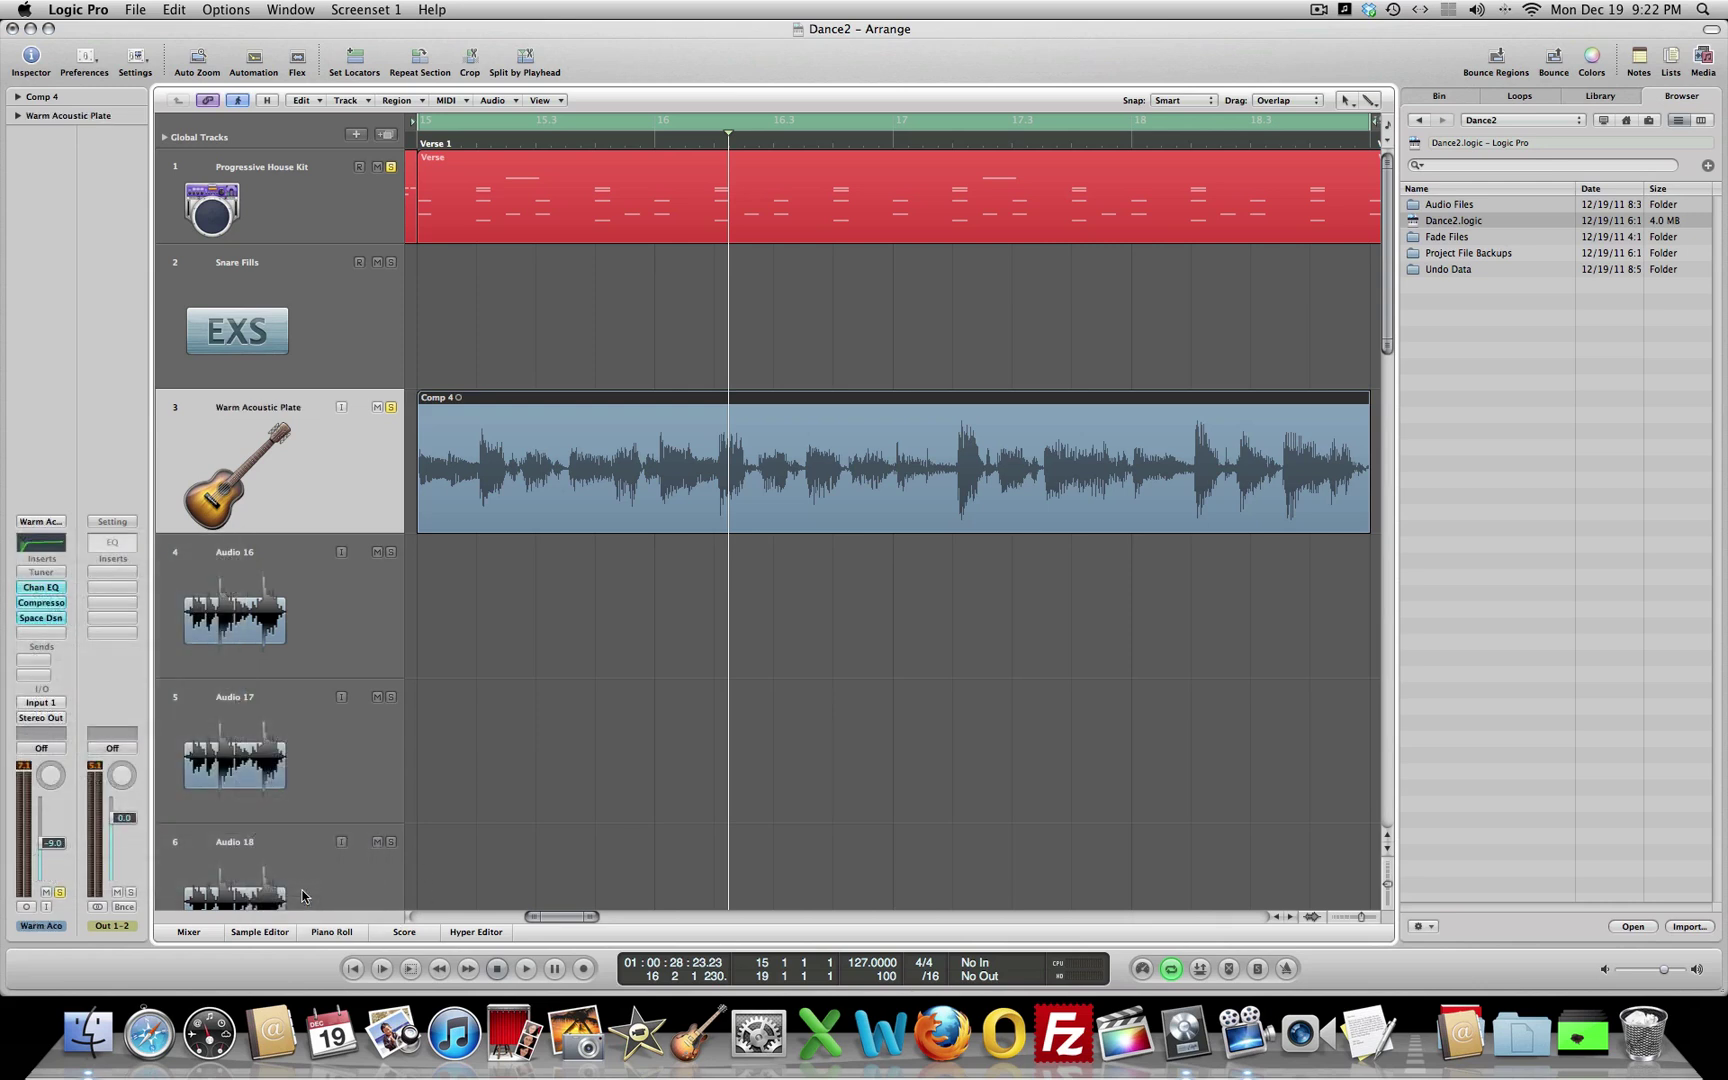